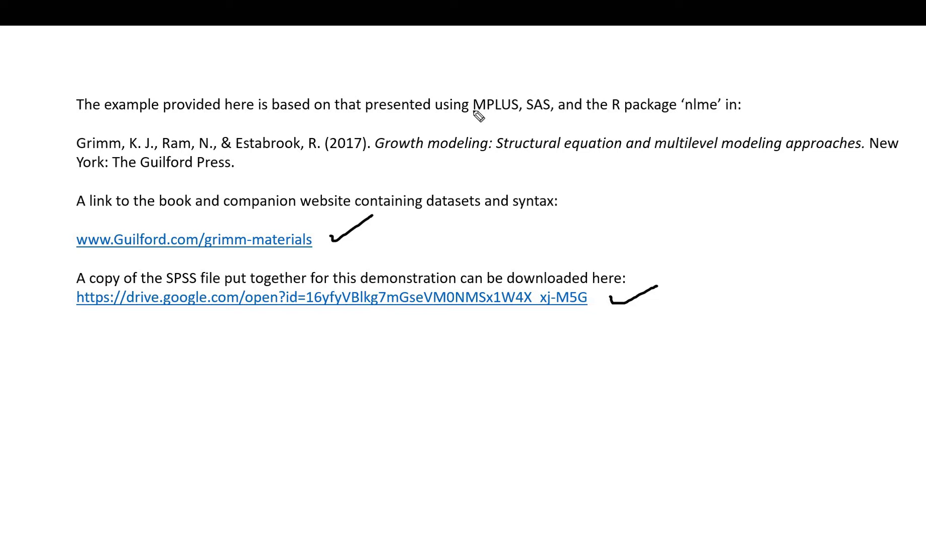
Underline MPLUS, SAS and the R package 'nlme' in ink on the references slide.
{"action": "left_click_drag", "start_coordinate": [481, 115], "coordinate": [559, 117]}
{"action": "left_click_drag", "start_coordinate": [629, 120], "coordinate": [714, 125]}
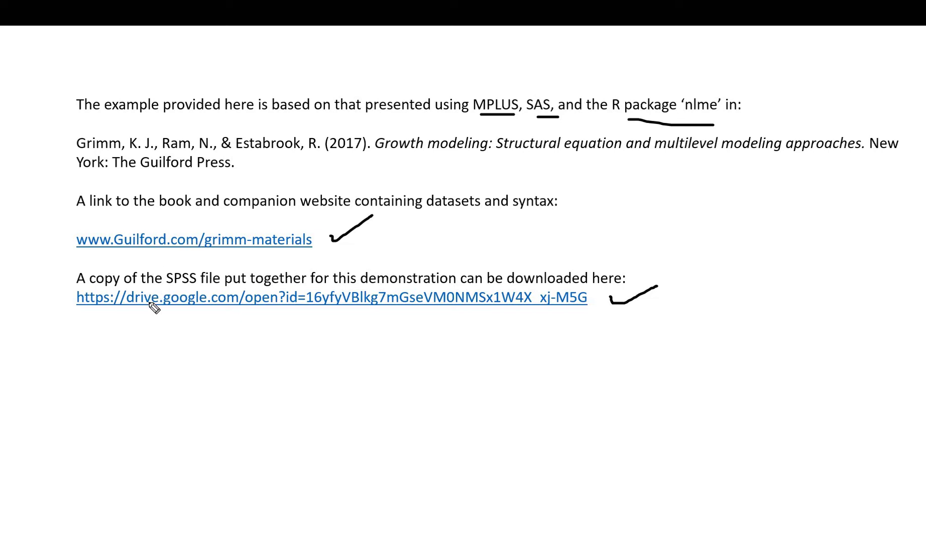
Erase all ink marks from the references slide and advance to the slide describing the NLSY-CYA data.
{"action": "mouse_move", "coordinate": [915, 193]}
{"action": "key", "text": "e"}
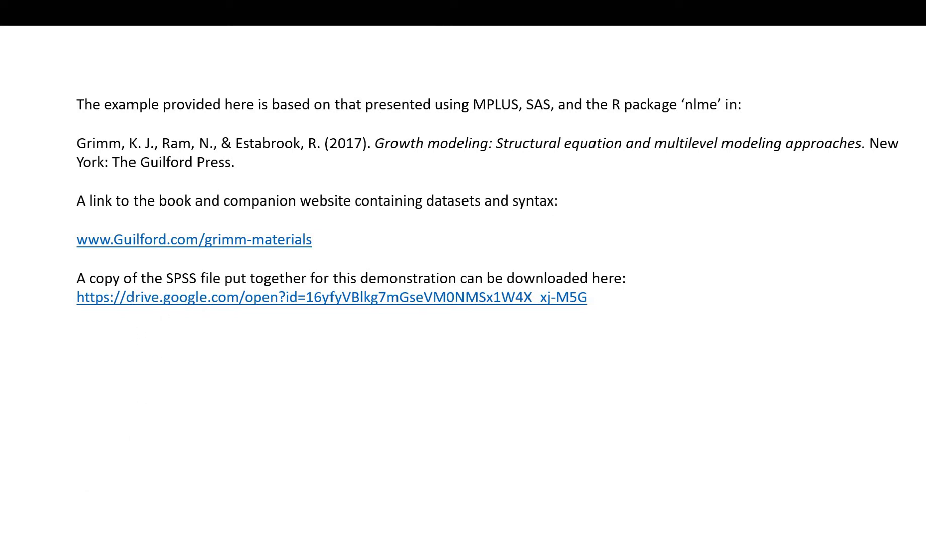
{"action": "left_click", "coordinate": [493, 386]}
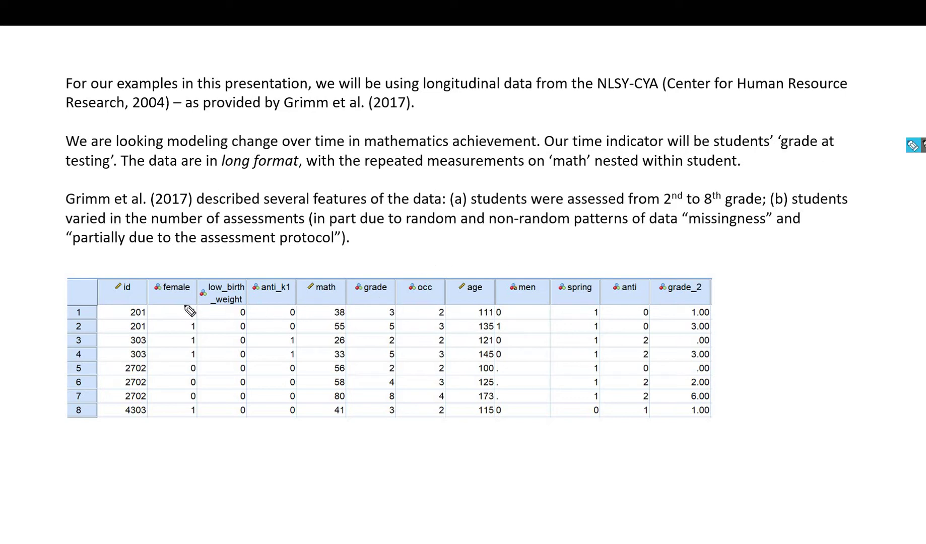
Underline the id and math headings and the id, math and grade values of students 201 and 303 in the slide's data table.
{"action": "left_click_drag", "start_coordinate": [107, 294], "coordinate": [135, 293]}
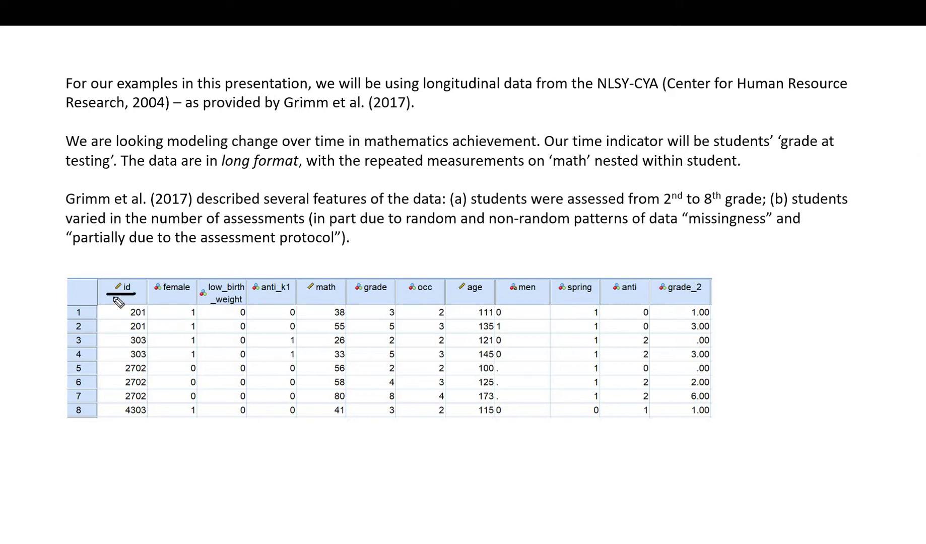
{"action": "mouse_move", "coordinate": [91, 313]}
{"action": "left_mouse_down"}
{"action": "mouse_move", "coordinate": [103, 310]}
{"action": "mouse_move", "coordinate": [96, 327]}
{"action": "mouse_move", "coordinate": [146, 319]}
{"action": "mouse_move", "coordinate": [150, 332]}
{"action": "left_mouse_up"}
{"action": "left_click", "coordinate": [125, 333]}
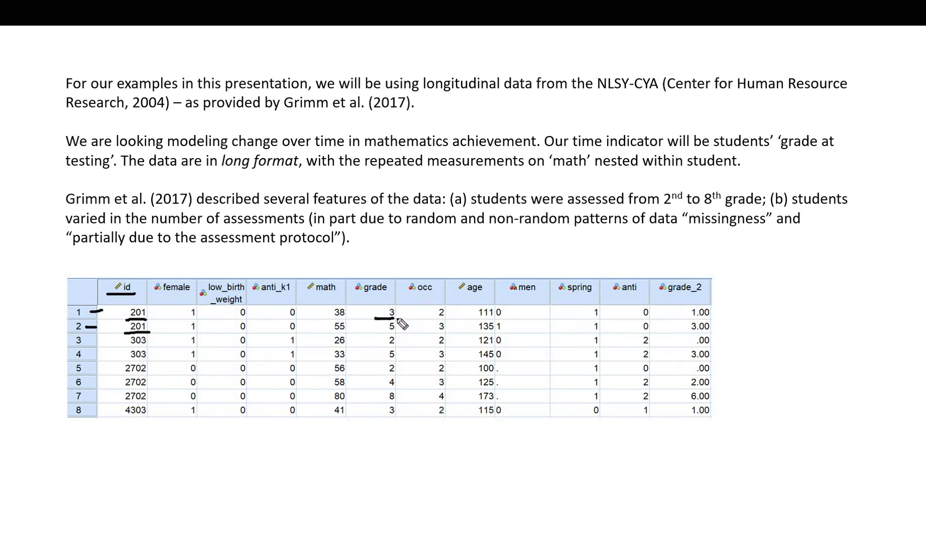
{"action": "left_click_drag", "start_coordinate": [398, 330], "coordinate": [377, 333]}
{"action": "mouse_move", "coordinate": [310, 291]}
{"action": "left_mouse_down"}
{"action": "mouse_move", "coordinate": [336, 292]}
{"action": "mouse_move", "coordinate": [348, 330]}
{"action": "left_mouse_up"}
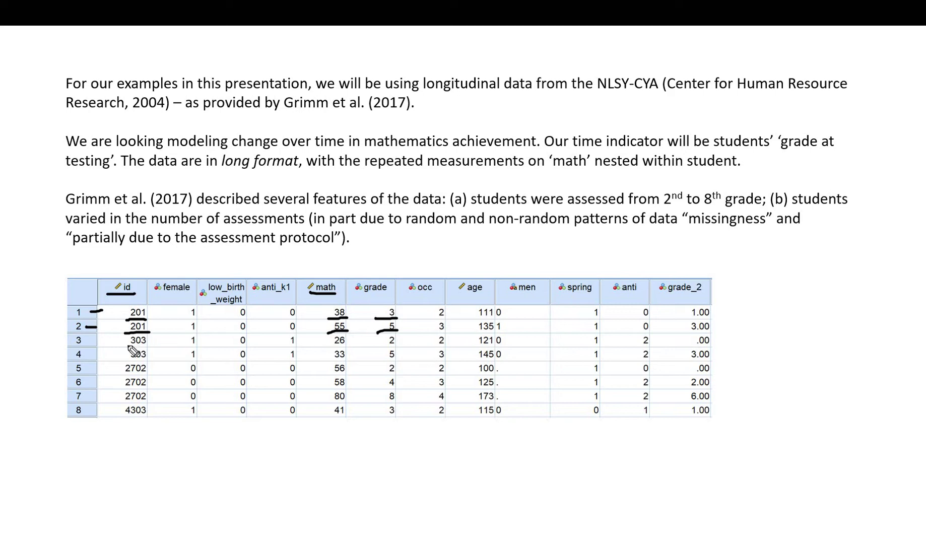
{"action": "mouse_move", "coordinate": [130, 346]}
{"action": "left_mouse_down"}
{"action": "mouse_move", "coordinate": [153, 346]}
{"action": "mouse_move", "coordinate": [154, 360]}
{"action": "left_mouse_up"}
{"action": "mouse_move", "coordinate": [333, 346]}
{"action": "left_mouse_down"}
{"action": "mouse_move", "coordinate": [346, 346]}
{"action": "mouse_move", "coordinate": [346, 361]}
{"action": "mouse_move", "coordinate": [401, 344]}
{"action": "mouse_move", "coordinate": [398, 361]}
{"action": "left_mouse_up"}
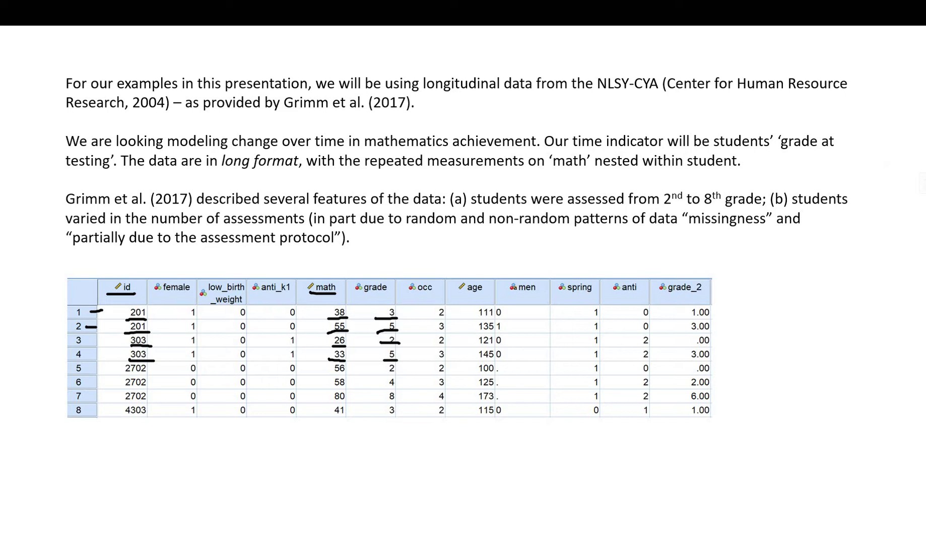
Clear the ink from the data description slide and advance to the slide explaining the grade_2 time indicator.
{"action": "key", "text": "e"}
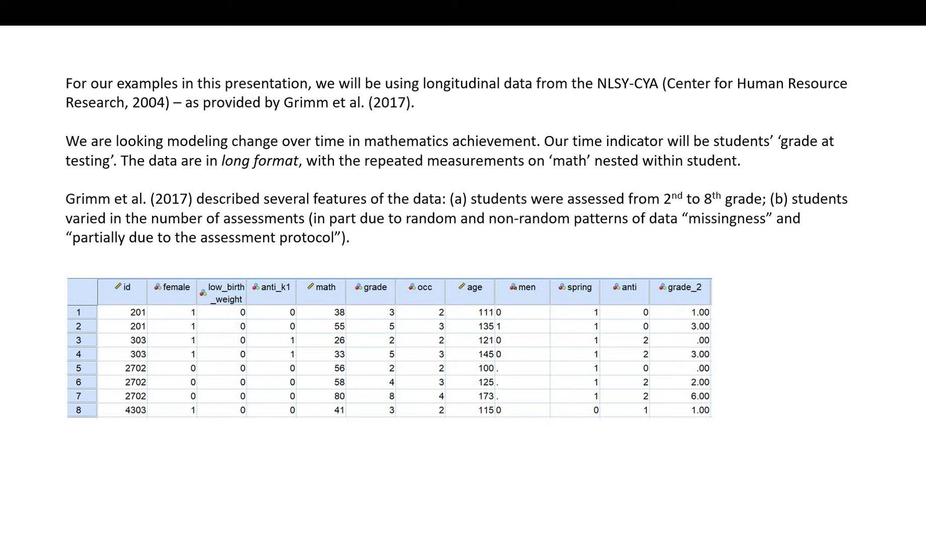
{"action": "left_click", "coordinate": [775, 324]}
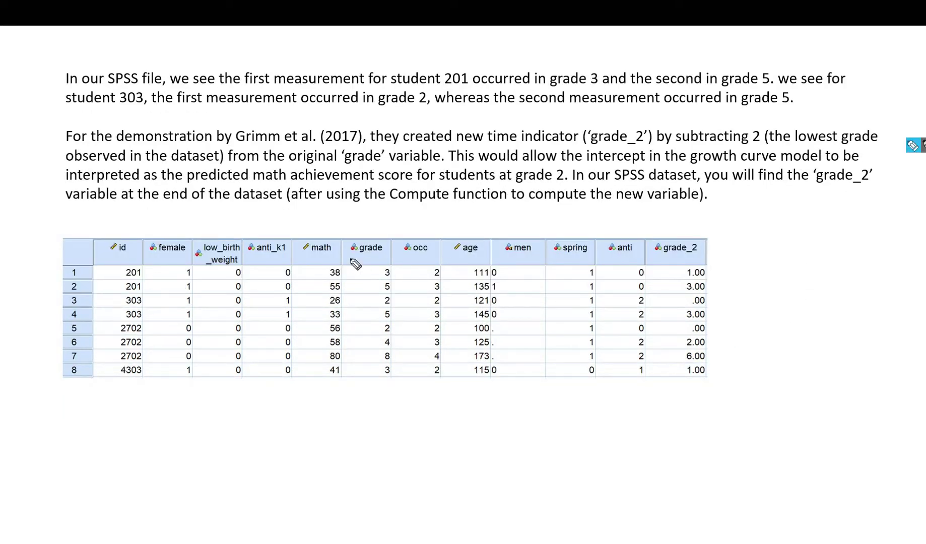
Underline the grade heading, circle the grade_2 heading, and underline both variables' values in rows 1 and 3 of the slide's table.
{"action": "left_click_drag", "start_coordinate": [347, 258], "coordinate": [389, 250]}
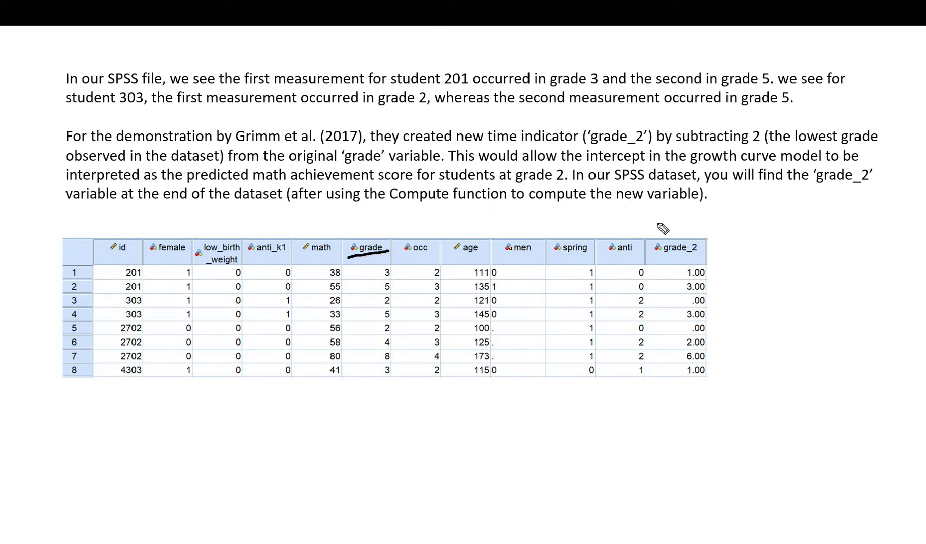
{"action": "mouse_move", "coordinate": [663, 259]}
{"action": "left_mouse_down"}
{"action": "mouse_move", "coordinate": [723, 246]}
{"action": "mouse_move", "coordinate": [686, 232]}
{"action": "mouse_move", "coordinate": [650, 238]}
{"action": "mouse_move", "coordinate": [658, 259]}
{"action": "left_mouse_up"}
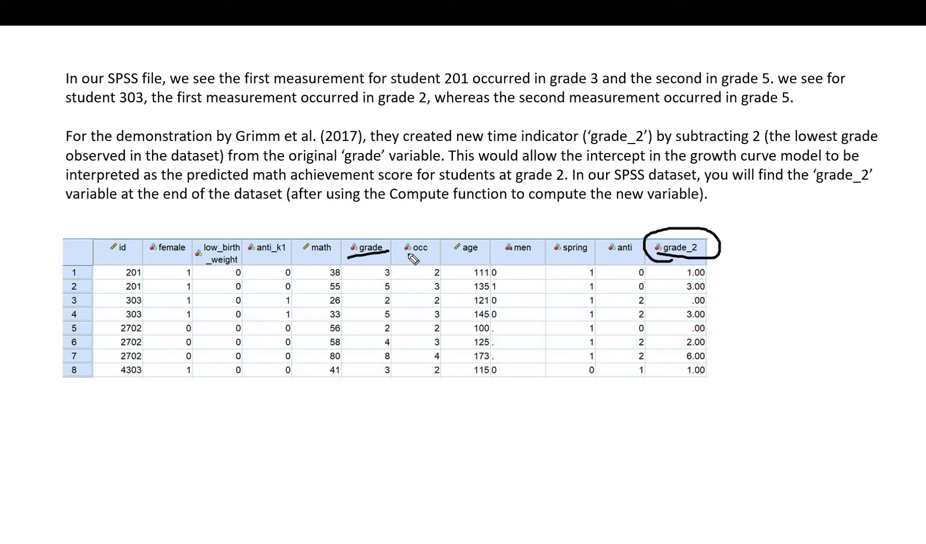
{"action": "left_click_drag", "start_coordinate": [354, 261], "coordinate": [392, 256]}
{"action": "left_click_drag", "start_coordinate": [373, 306], "coordinate": [402, 308]}
{"action": "left_click_drag", "start_coordinate": [687, 307], "coordinate": [716, 308]}
{"action": "left_click_drag", "start_coordinate": [682, 279], "coordinate": [709, 279]}
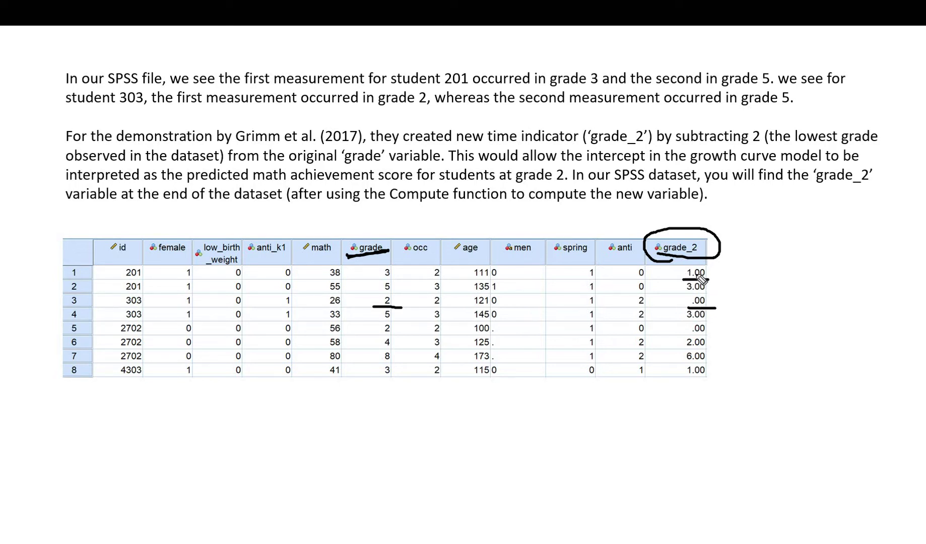
{"action": "left_click_drag", "start_coordinate": [393, 277], "coordinate": [371, 275]}
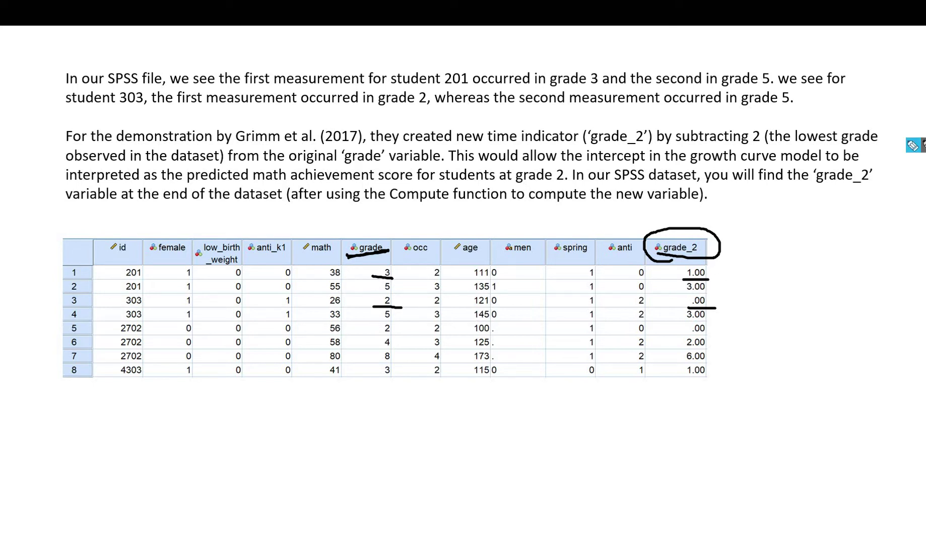
Leave the slide show for the SPSS Data Editor and delete the existing grade_2 variable.
{"action": "key", "text": "Escape"}
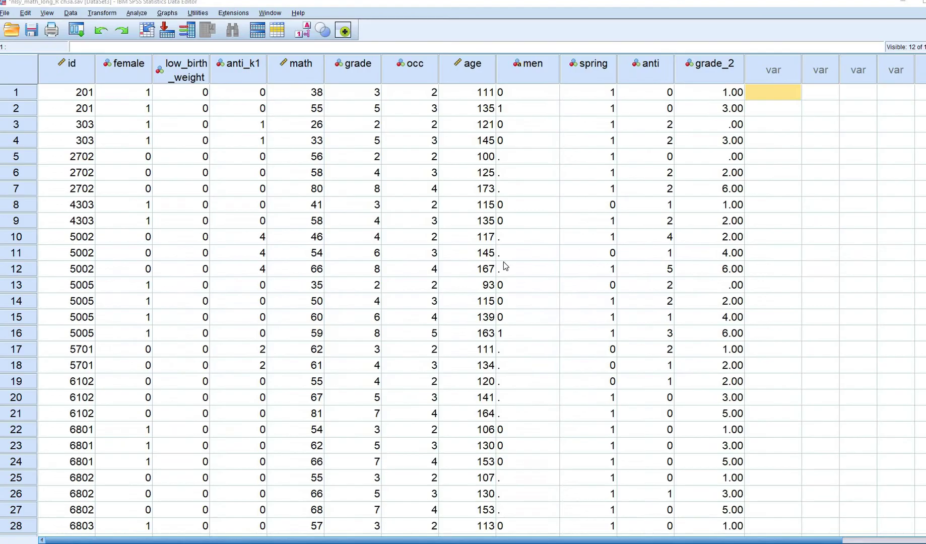
{"action": "left_click", "coordinate": [716, 69]}
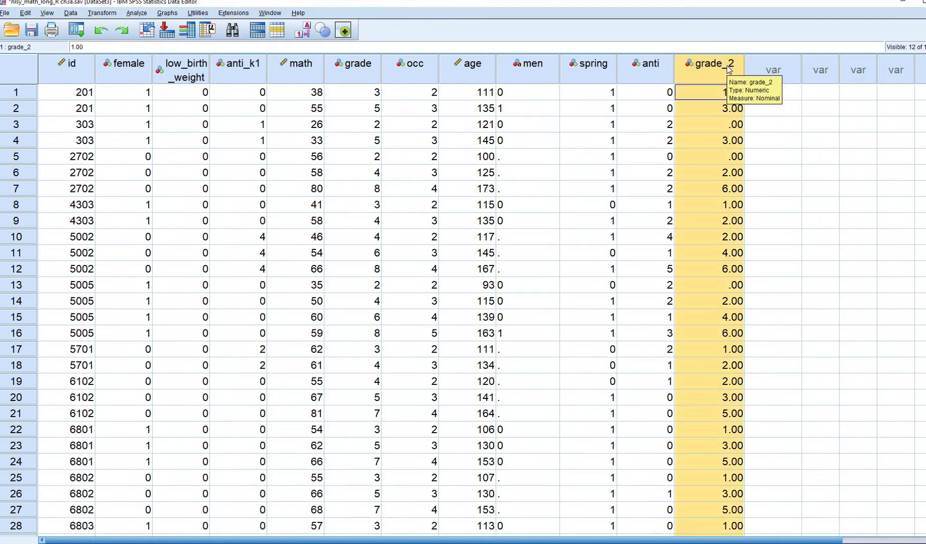
{"action": "key", "text": "Delete"}
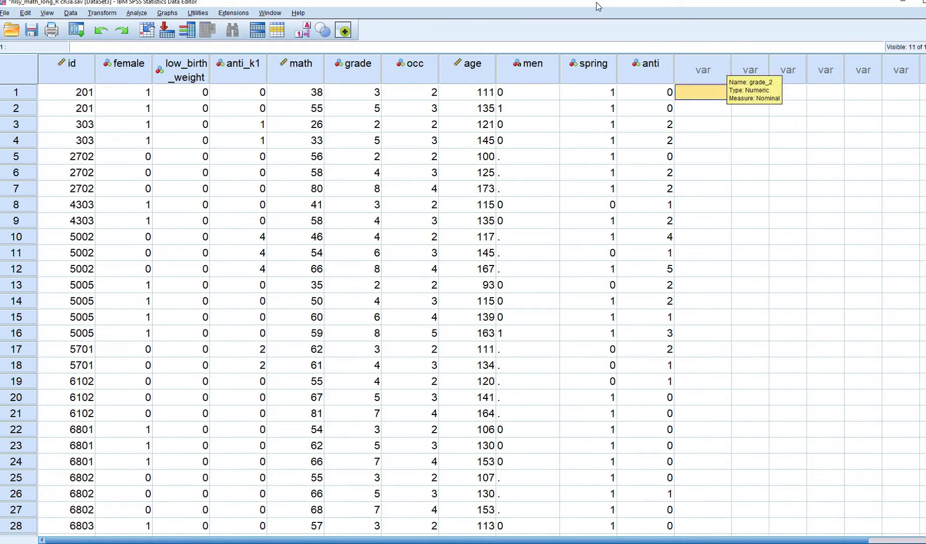
Start Compute Variable with its previous settings reset and name the target variable grade_2.
{"action": "left_click", "coordinate": [110, 14]}
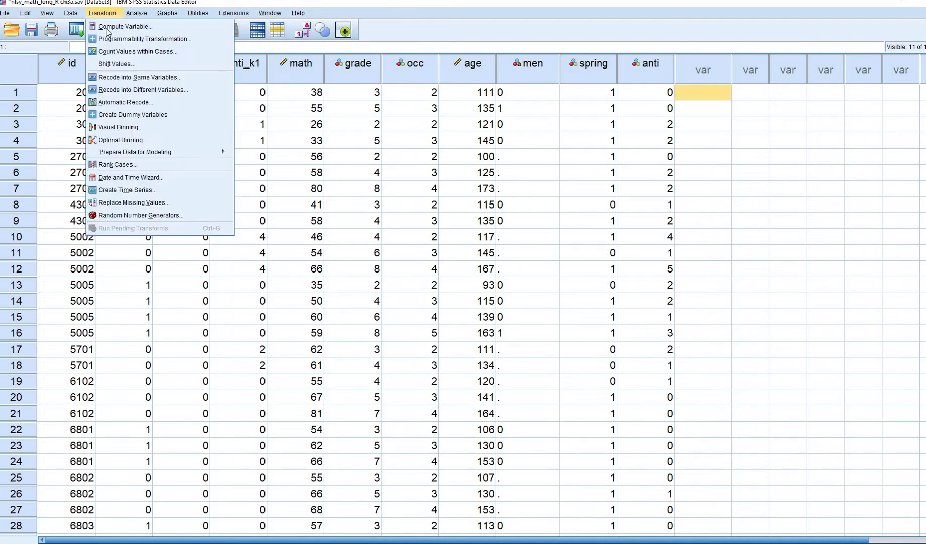
{"action": "left_click", "coordinate": [166, 26]}
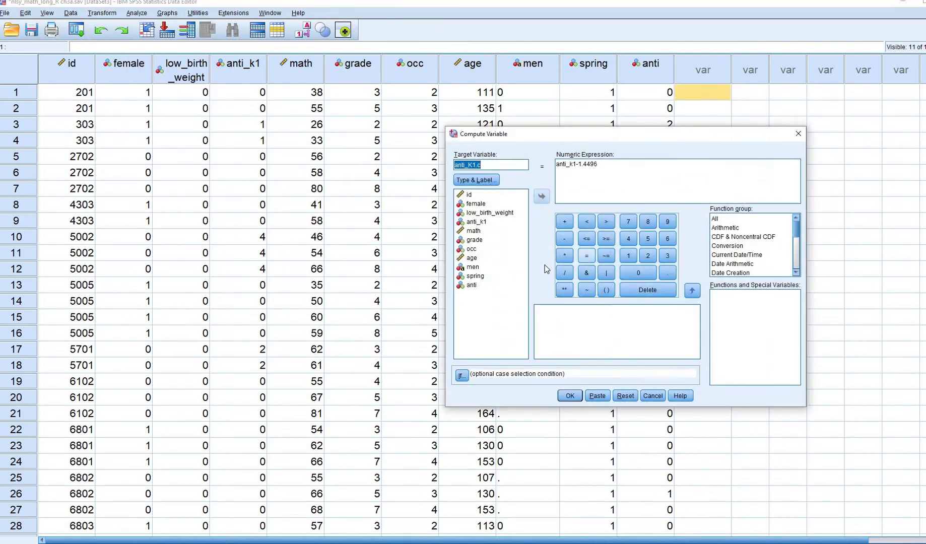
{"action": "left_click", "coordinate": [625, 396]}
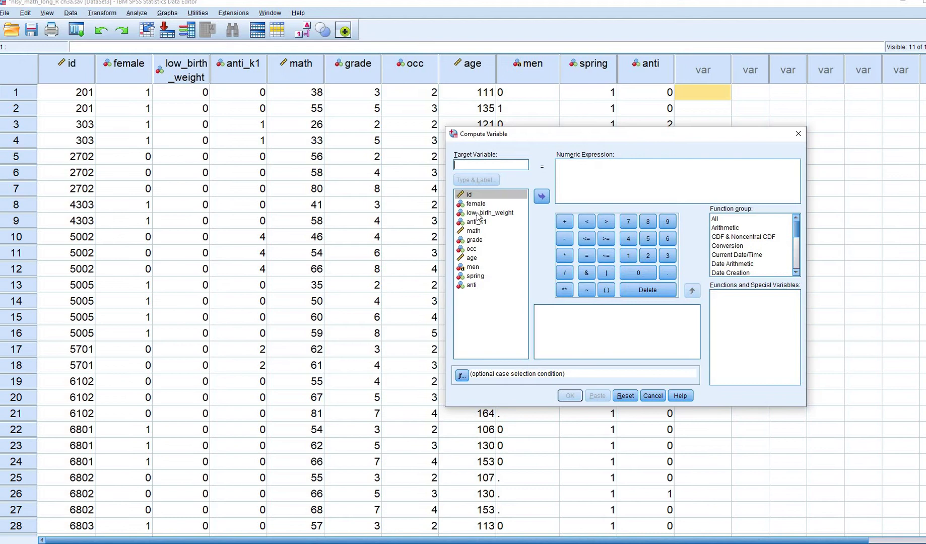
{"action": "left_click", "coordinate": [476, 163]}
{"action": "type", "text": "h"}
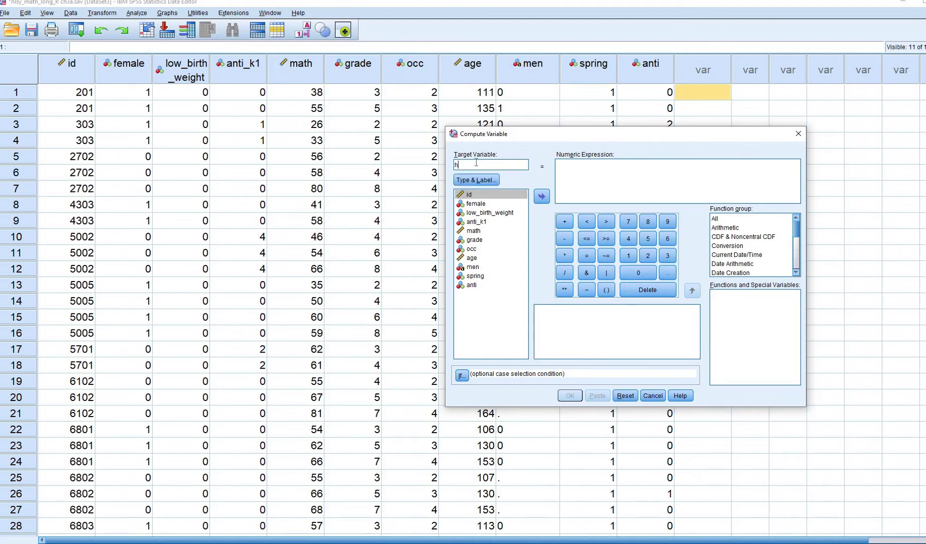
{"action": "key", "text": "BackSpace"}
{"action": "key", "text": "BackSpace"}
{"action": "key", "text": "BackSpace"}
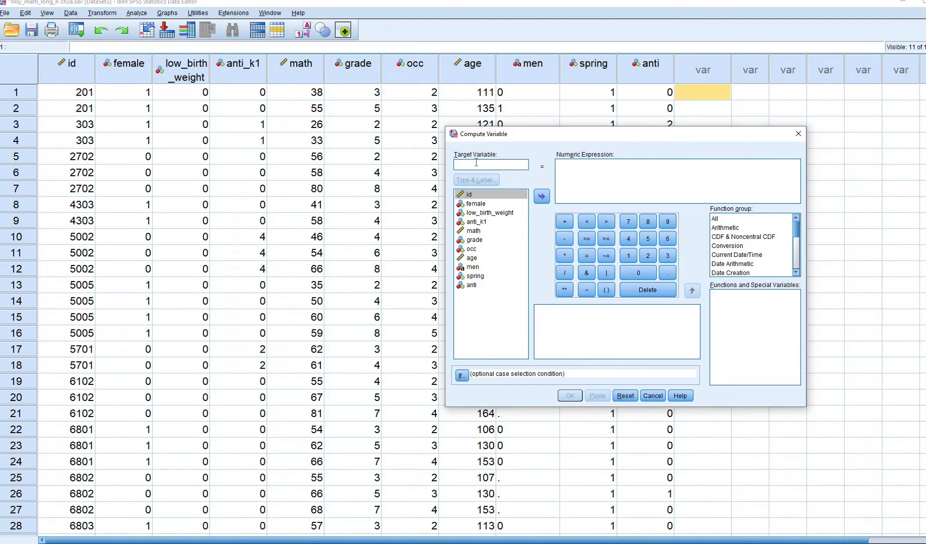
{"action": "type", "text": "g"}
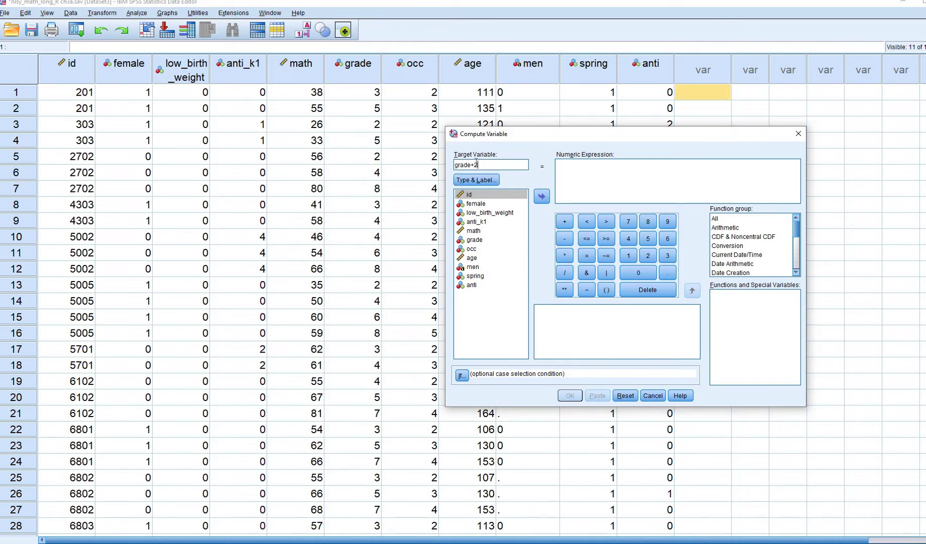
{"action": "type", "text": "rade_2"}
Set the numeric expression to grade-2 and run the computation.
{"action": "left_click", "coordinate": [605, 188]}
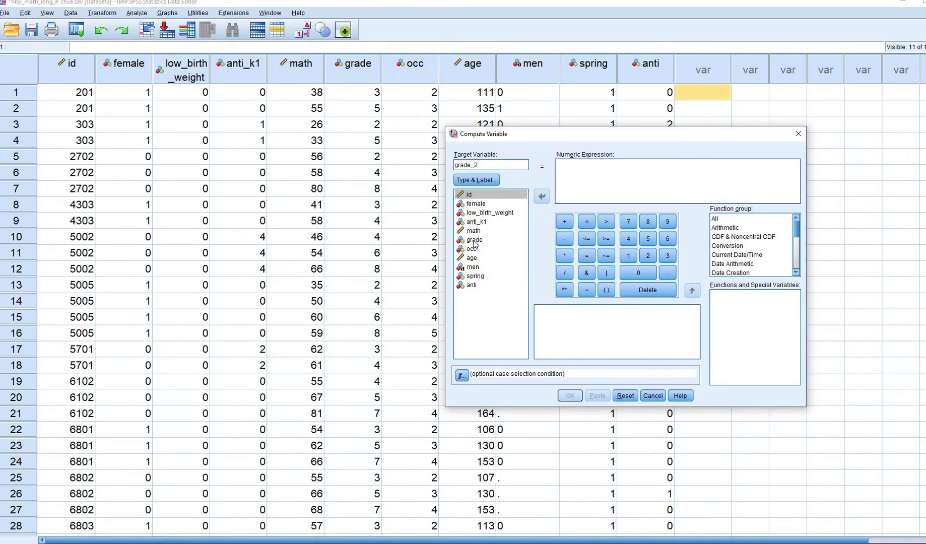
{"action": "left_click", "coordinate": [473, 241]}
{"action": "left_click", "coordinate": [546, 196]}
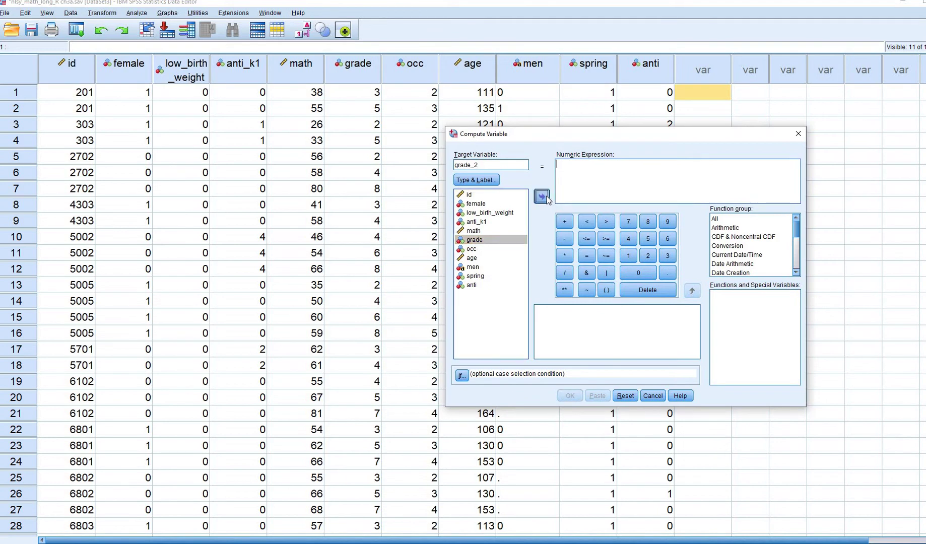
{"action": "type", "text": "-2"}
{"action": "left_click", "coordinate": [570, 396]}
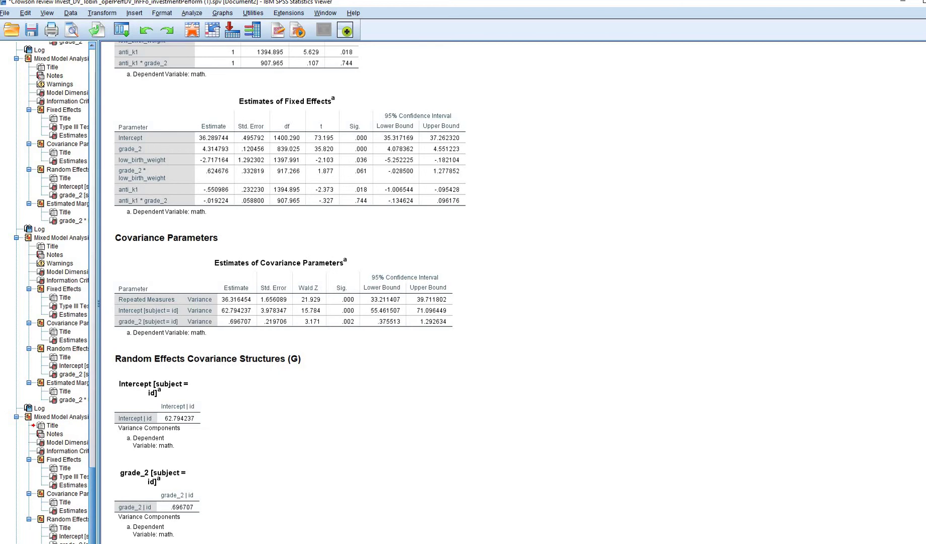
Return to the Data Editor and examine the computed grade_2 column alongside the original grade values.
{"action": "left_click", "coordinate": [433, 519]}
{"action": "left_click", "coordinate": [716, 66]}
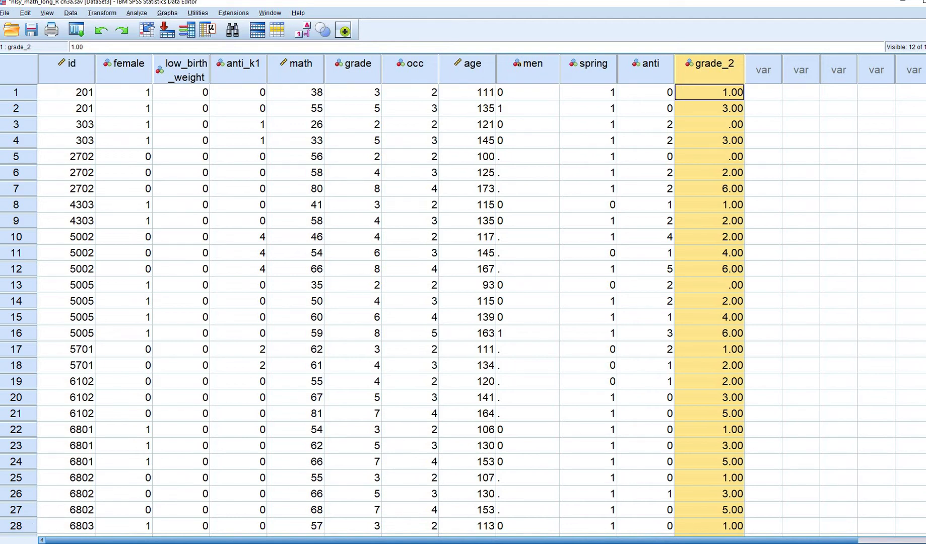
{"action": "scroll", "coordinate": [364, 348], "scroll_direction": "down", "scroll_amount": 13}
{"action": "left_click", "coordinate": [362, 347]}
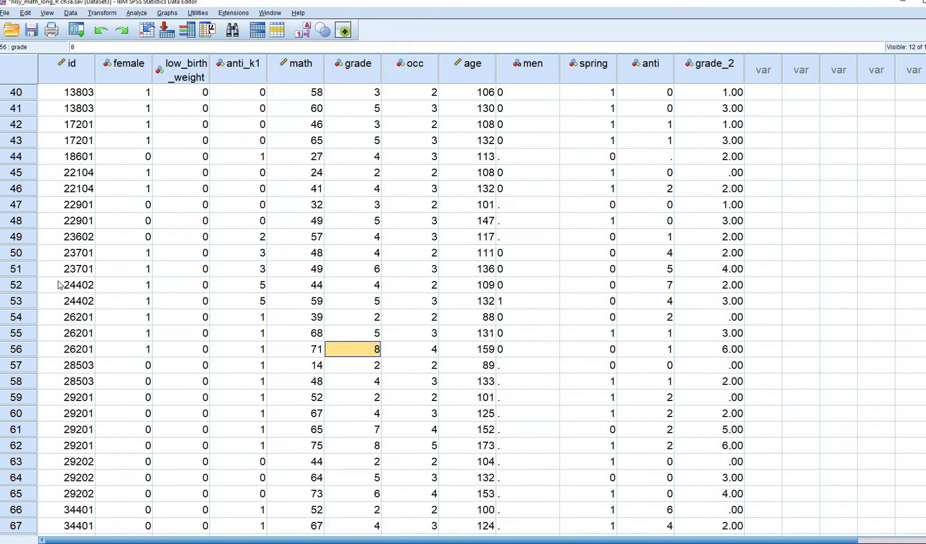
Select only the cases satisfying id<24402, filtering out unselected cases, and return to the Data Editor.
{"action": "left_click", "coordinate": [83, 272]}
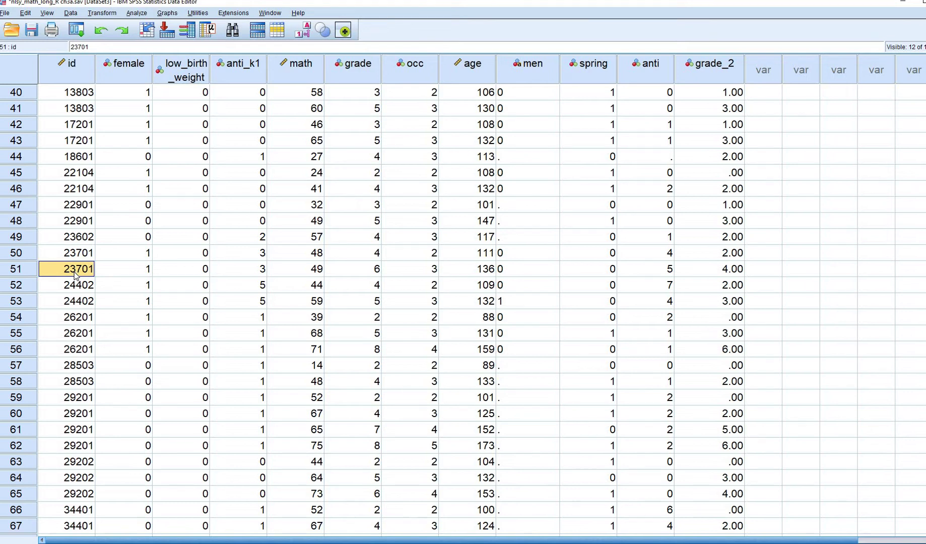
{"action": "left_click", "coordinate": [71, 13]}
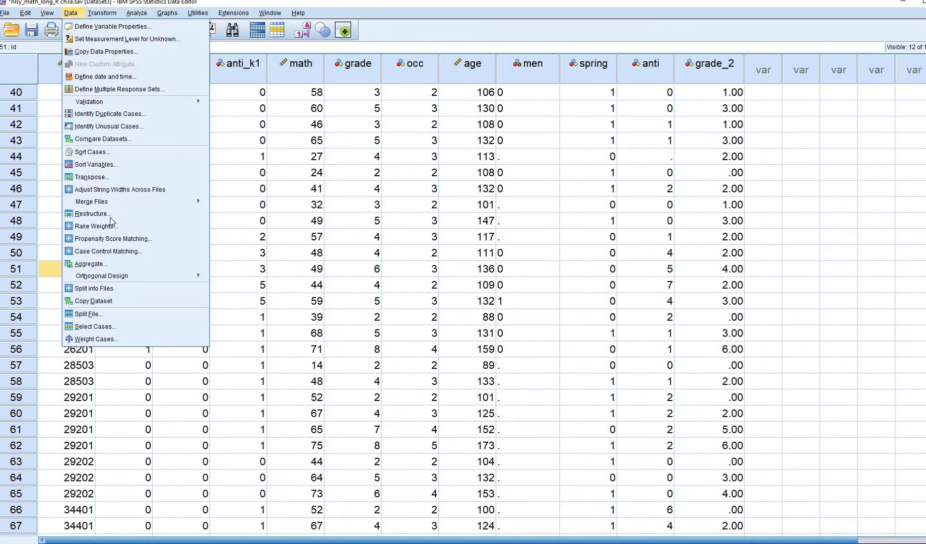
{"action": "left_click", "coordinate": [271, 209]}
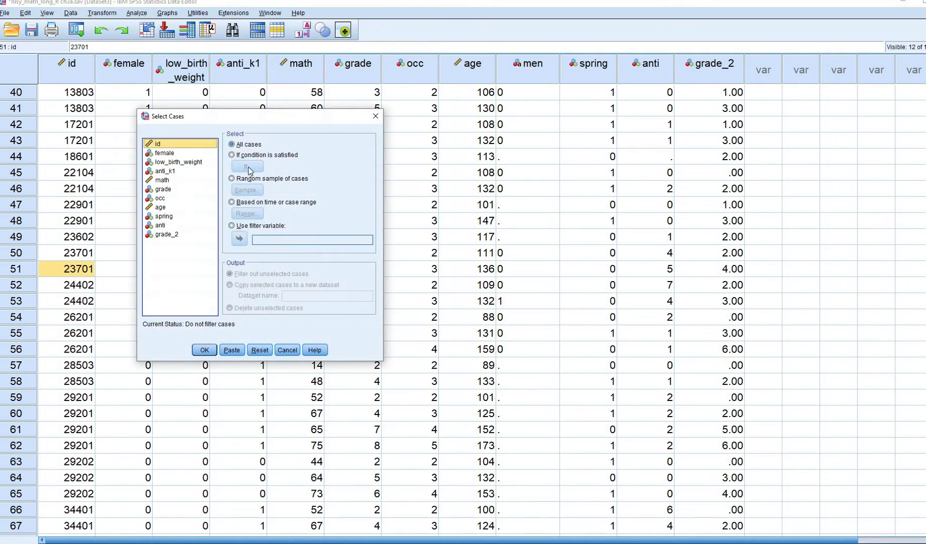
{"action": "left_click", "coordinate": [248, 155]}
{"action": "left_click", "coordinate": [247, 166]}
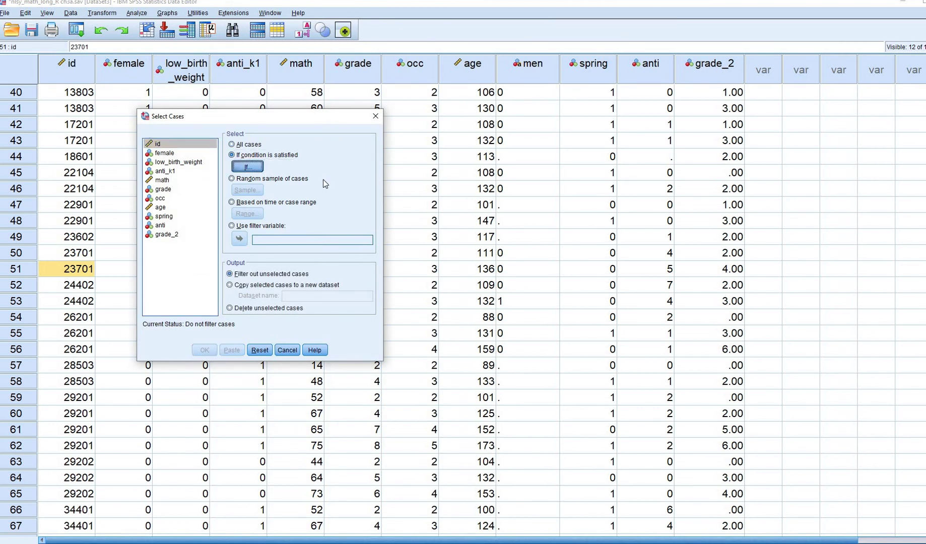
{"action": "left_click", "coordinate": [431, 195]}
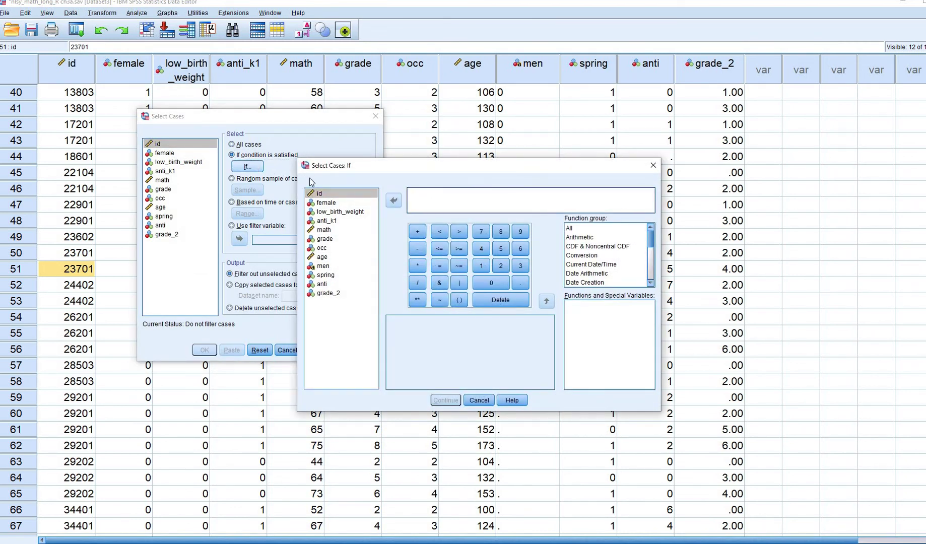
{"action": "left_click", "coordinate": [394, 201]}
{"action": "type", "text": "<24402"}
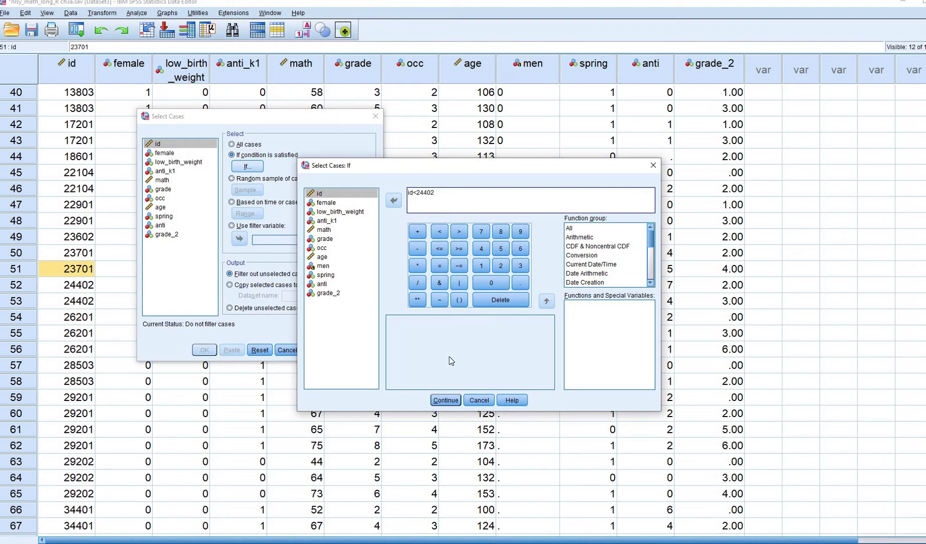
{"action": "left_click", "coordinate": [446, 400]}
{"action": "left_click", "coordinate": [204, 350]}
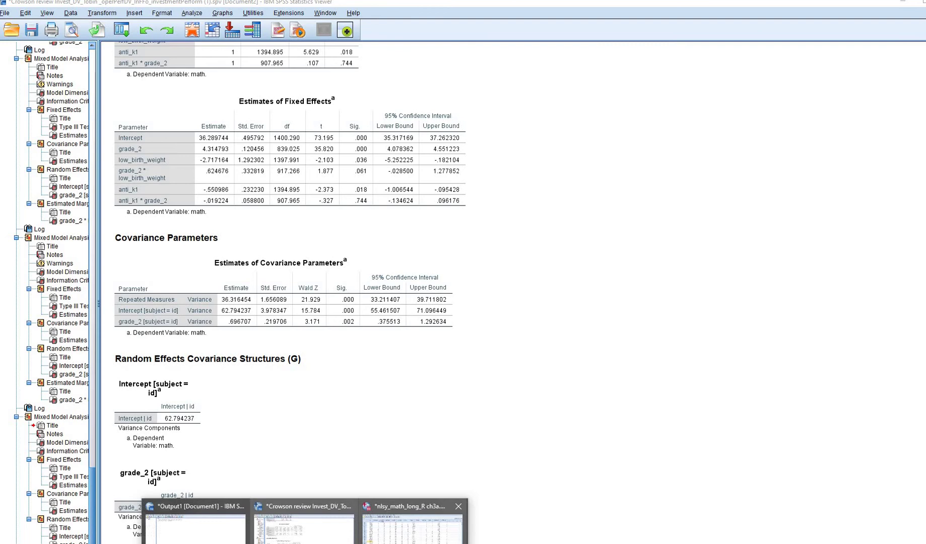
{"action": "left_click", "coordinate": [418, 524]}
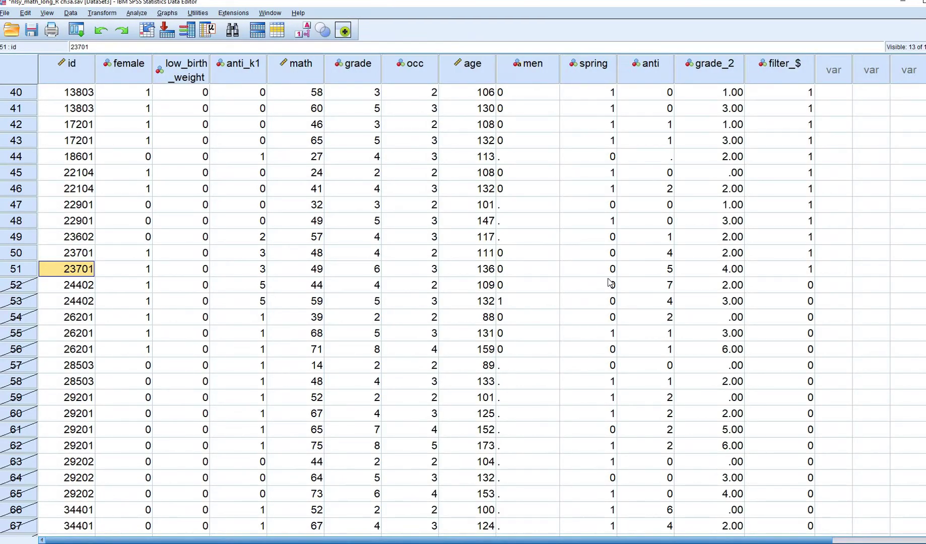
Start a simple scatterplot from the legacy graph dialogs and set its markers by id.
{"action": "left_click", "coordinate": [69, 290]}
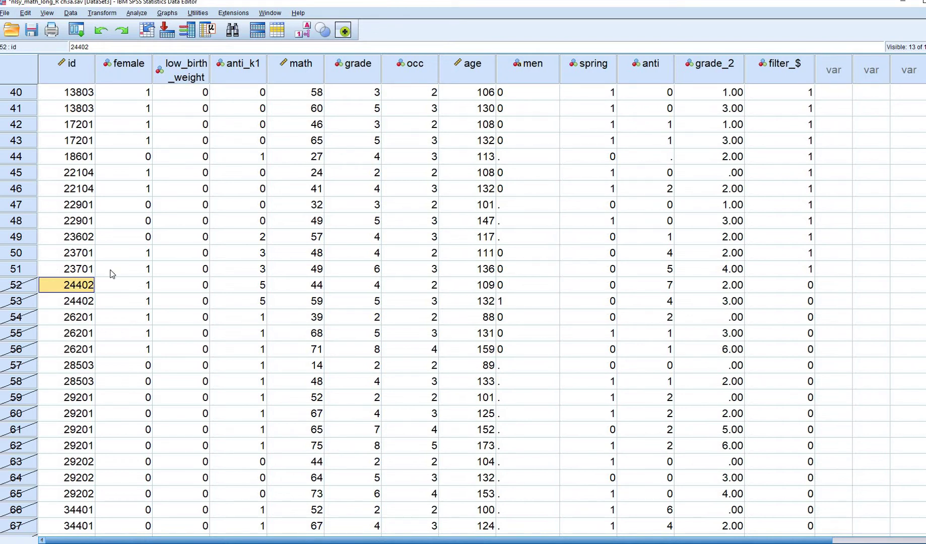
{"action": "left_click", "coordinate": [163, 14]}
{"action": "mouse_move", "coordinate": [270, 86]}
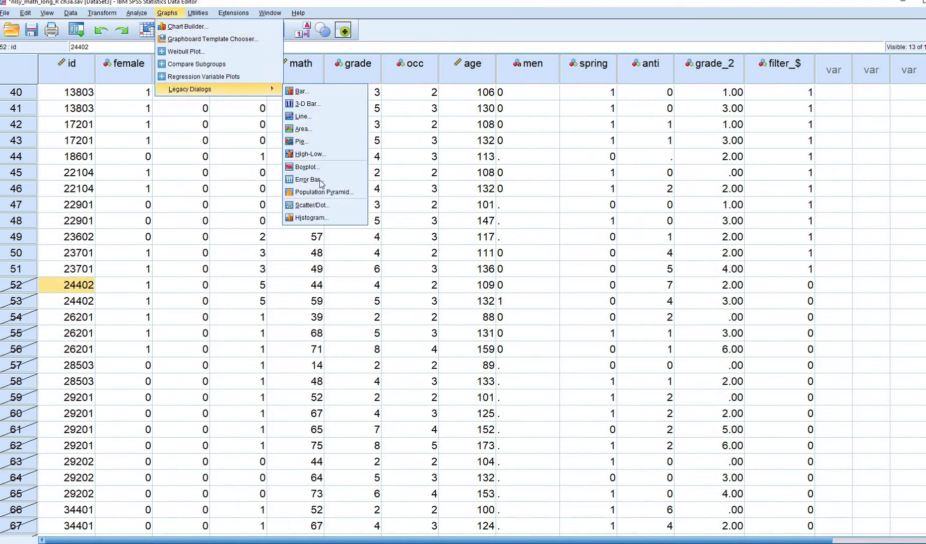
{"action": "left_click", "coordinate": [322, 206]}
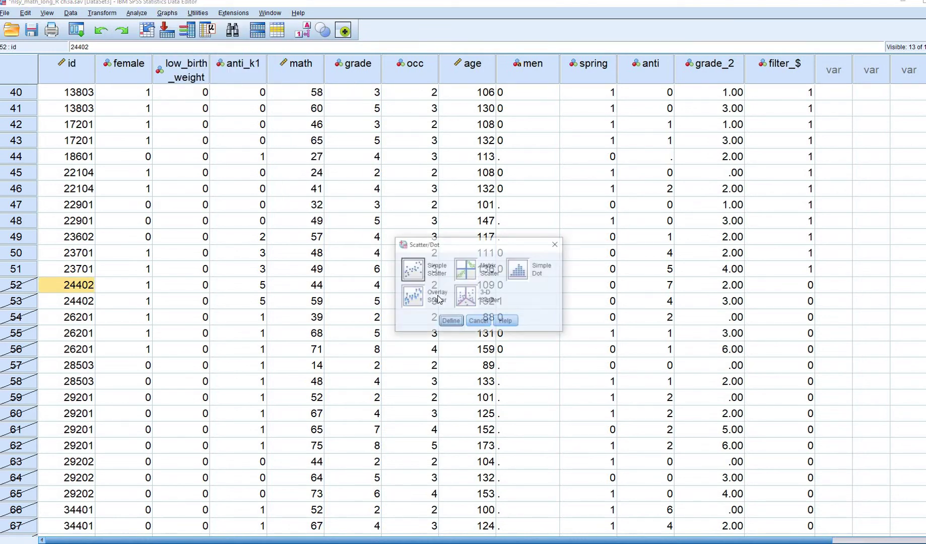
{"action": "left_click", "coordinate": [451, 322]}
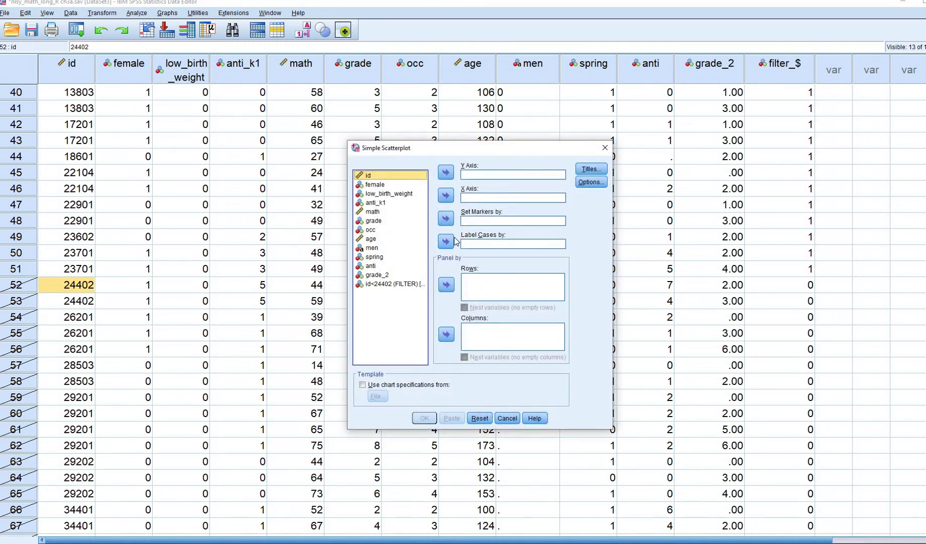
{"action": "left_click", "coordinate": [446, 218]}
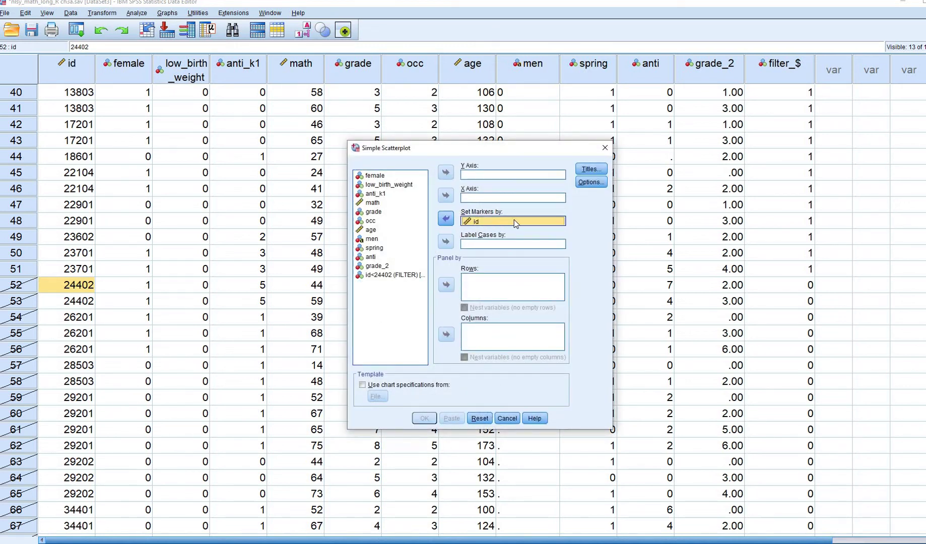
Assign math to the Y axis and grade_2 to the X axis of the scatterplot and produce the chart.
{"action": "left_click", "coordinate": [372, 202]}
{"action": "left_click", "coordinate": [445, 173]}
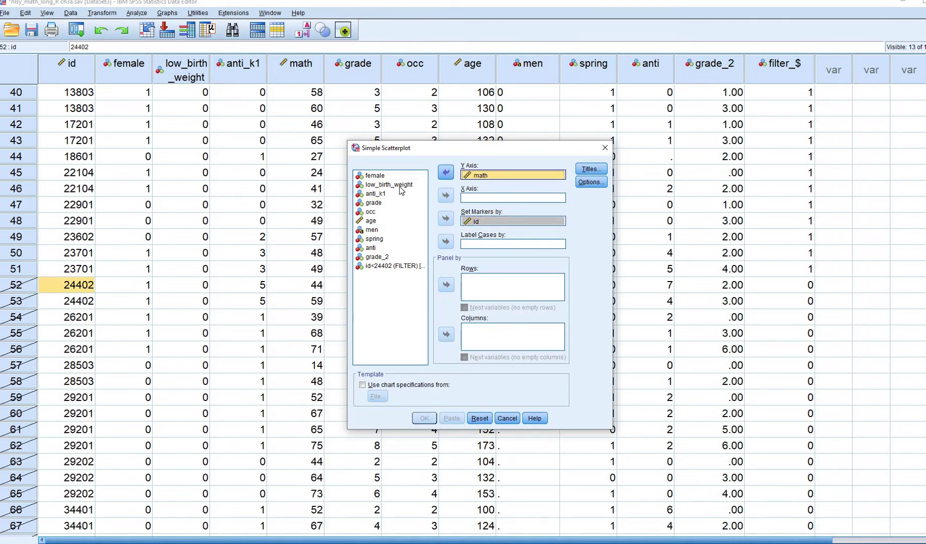
{"action": "left_click", "coordinate": [377, 257]}
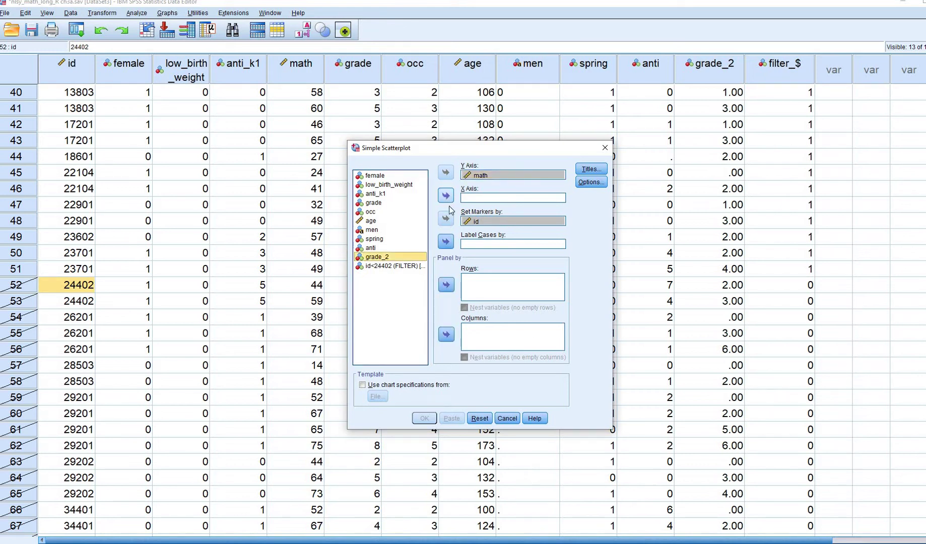
{"action": "left_click", "coordinate": [446, 196]}
{"action": "left_click", "coordinate": [425, 418]}
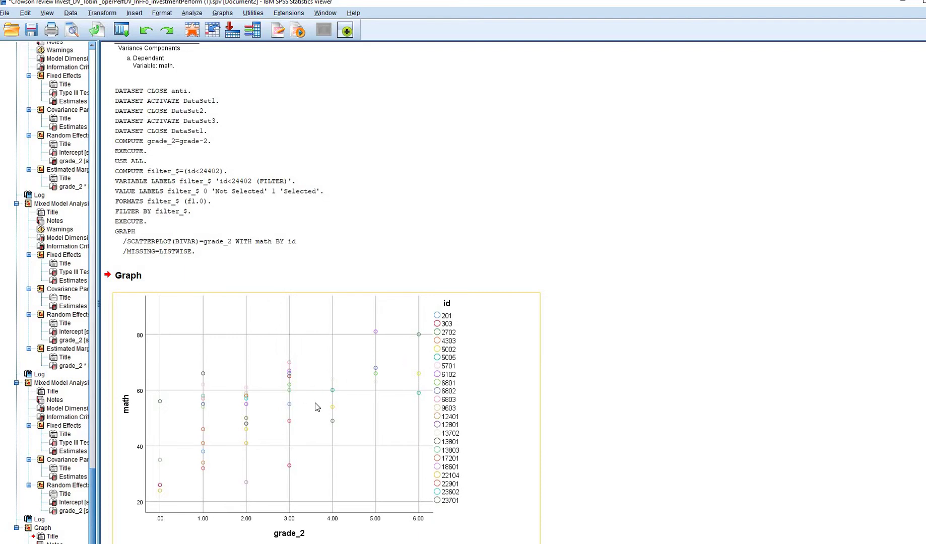
Edit the scatterplot by adding linear fit lines at subgroups, with no labels attached to the lines.
{"action": "double_click", "coordinate": [343, 364]}
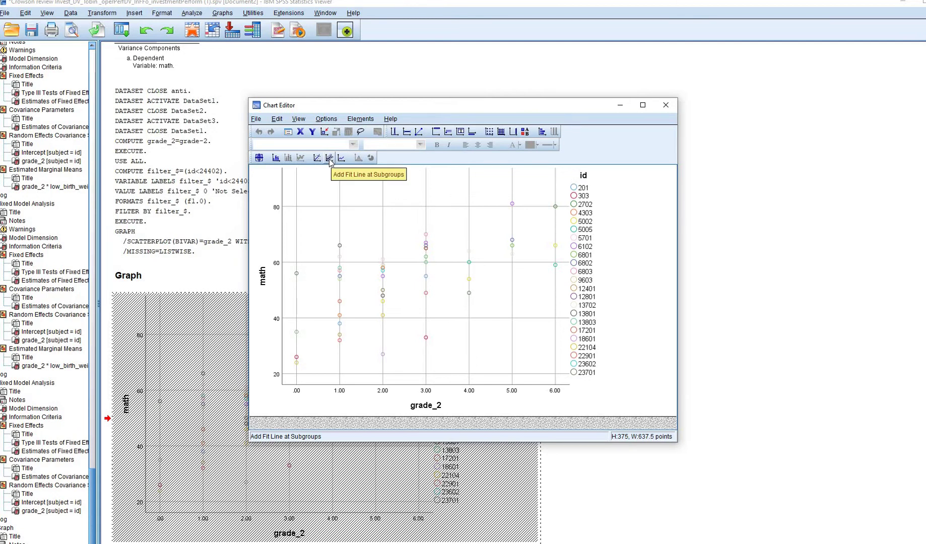
{"action": "left_click", "coordinate": [330, 159]}
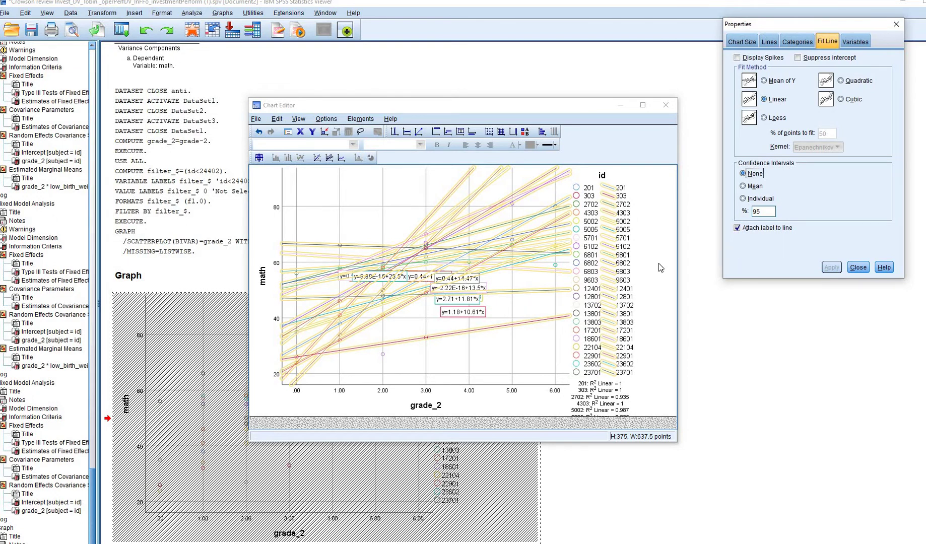
{"action": "left_click", "coordinate": [748, 228]}
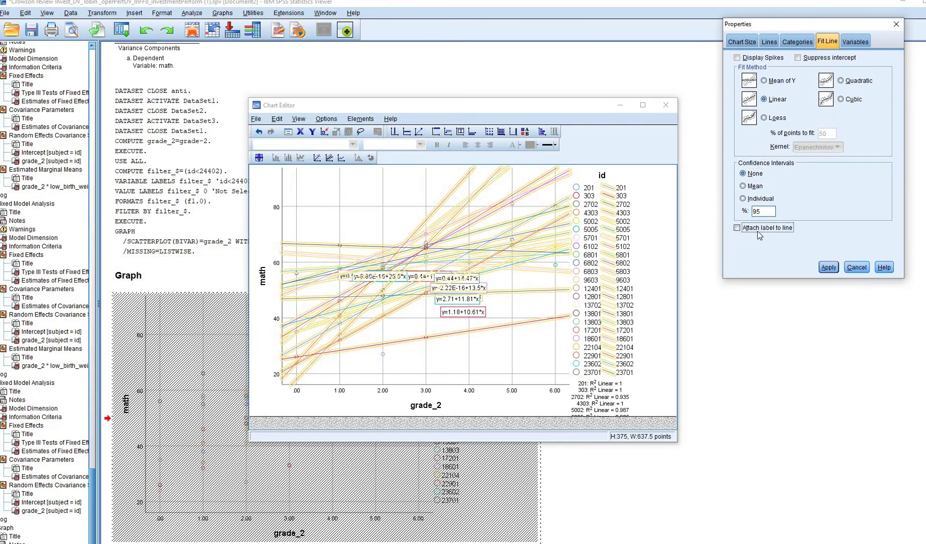
{"action": "left_click", "coordinate": [826, 268]}
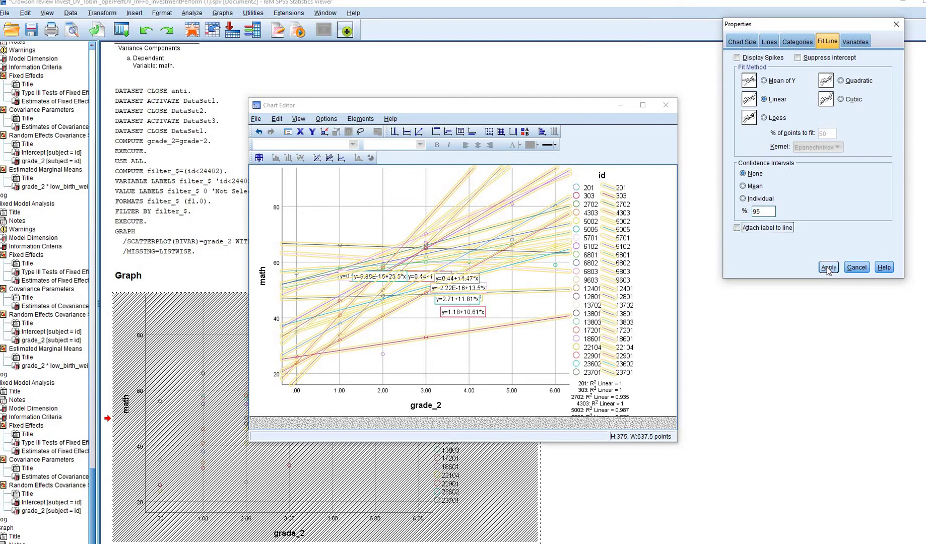
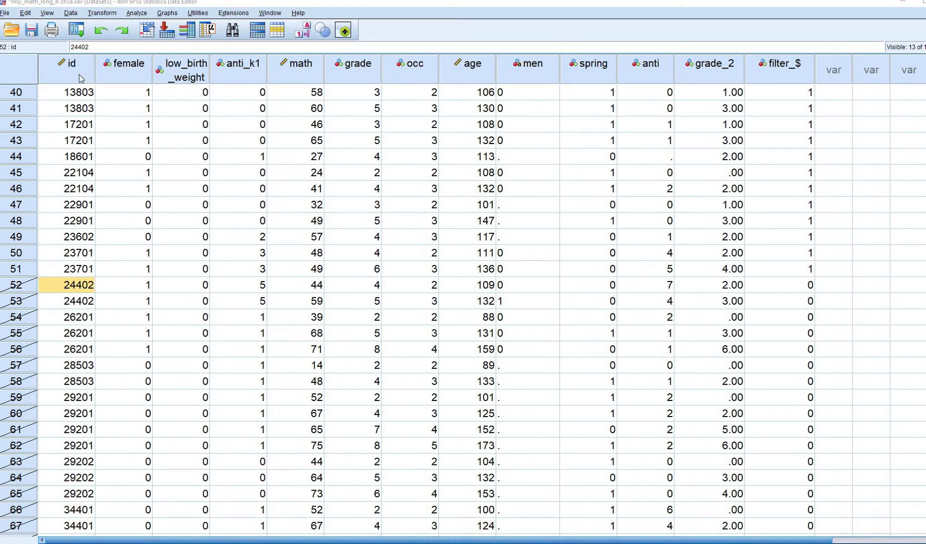
Remove the id filter by selecting all cases, and return to the Data Editor.
{"action": "left_click", "coordinate": [77, 273]}
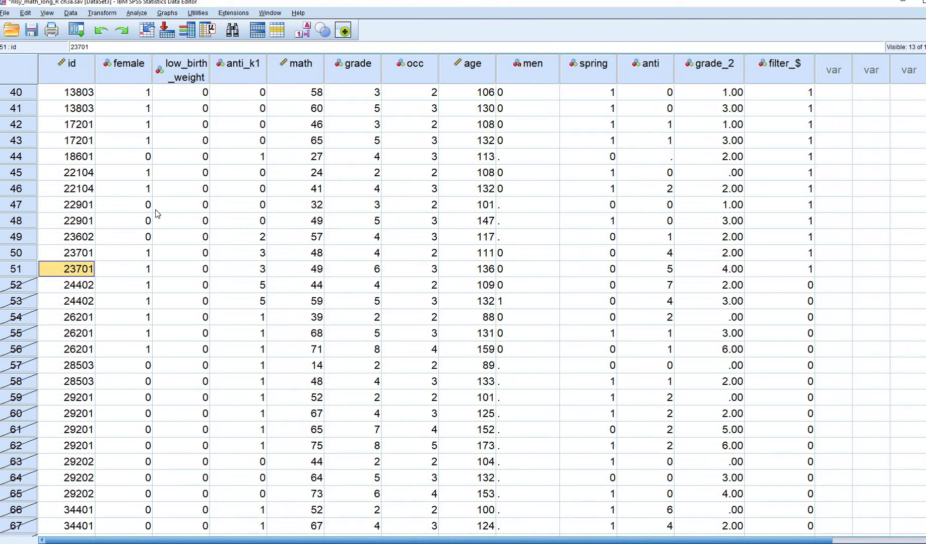
{"action": "left_click", "coordinate": [70, 13]}
{"action": "left_click", "coordinate": [180, 326]}
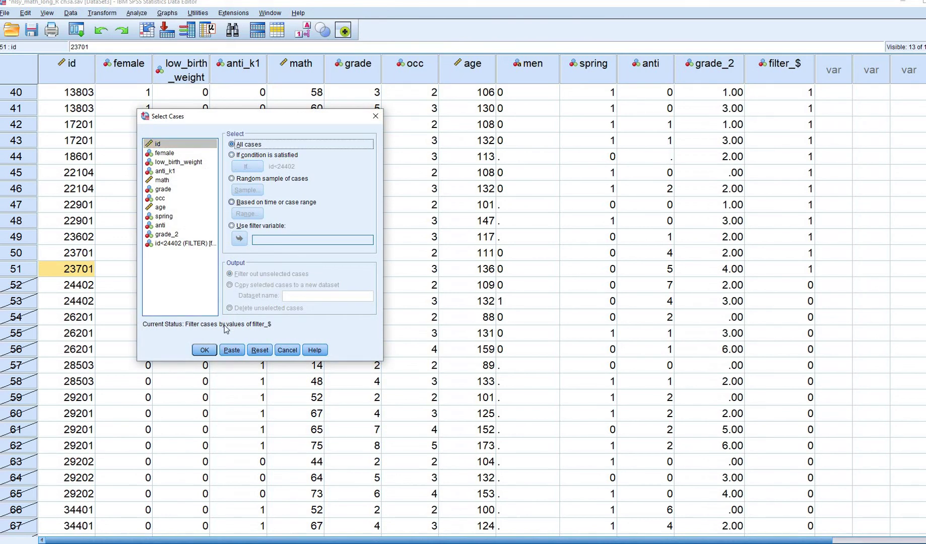
{"action": "left_click", "coordinate": [204, 350]}
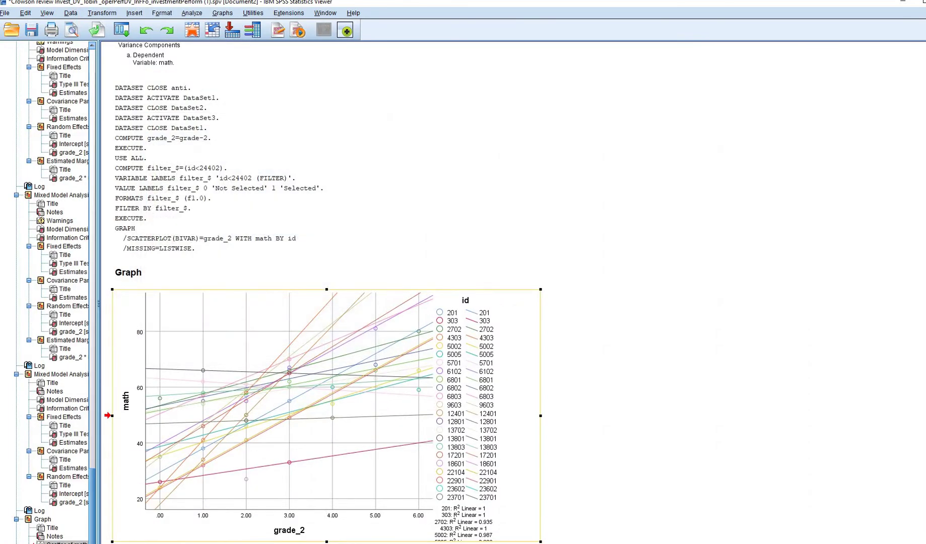
{"action": "key", "text": "alt+Tab"}
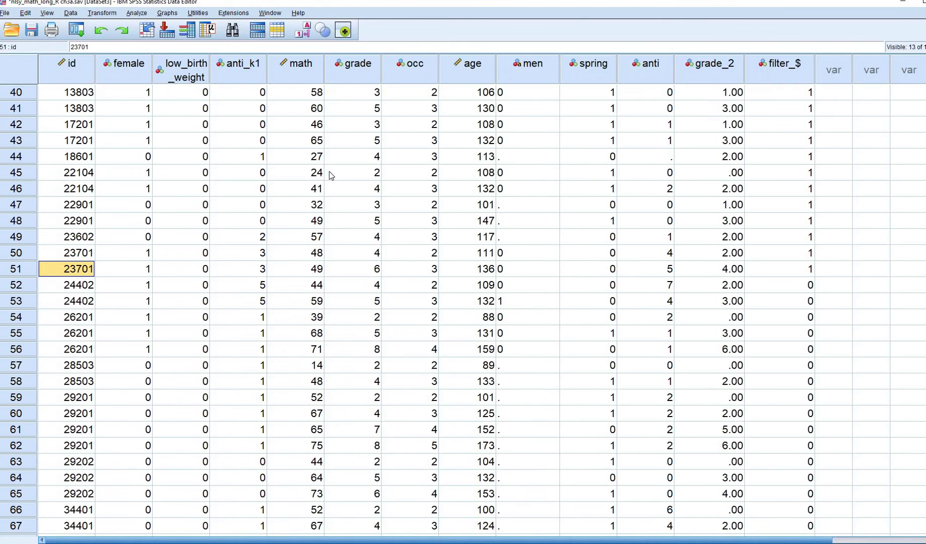
Start a Linear Mixed Models analysis with its previous settings reset and assign id as the subject variable.
{"action": "scroll", "coordinate": [331, 212], "scroll_direction": "up", "scroll_amount": 13}
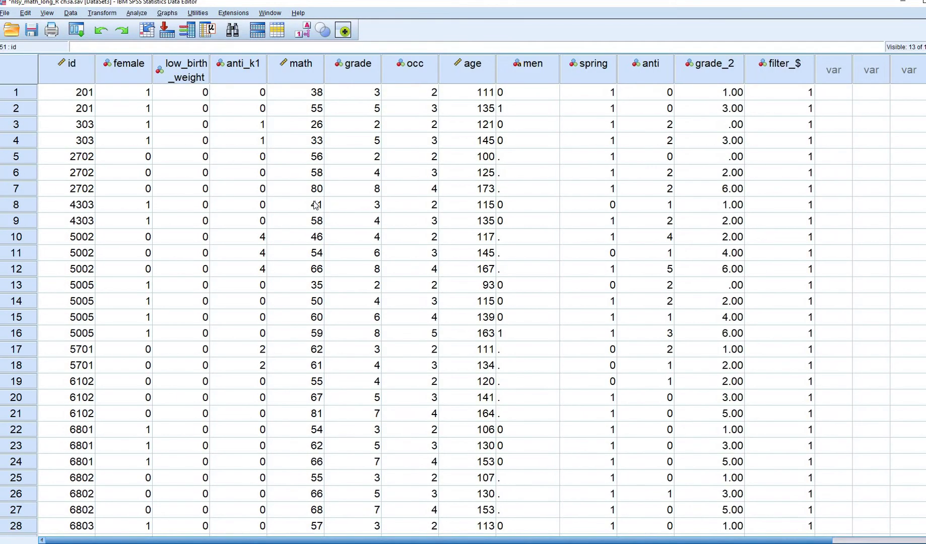
{"action": "left_click", "coordinate": [138, 15]}
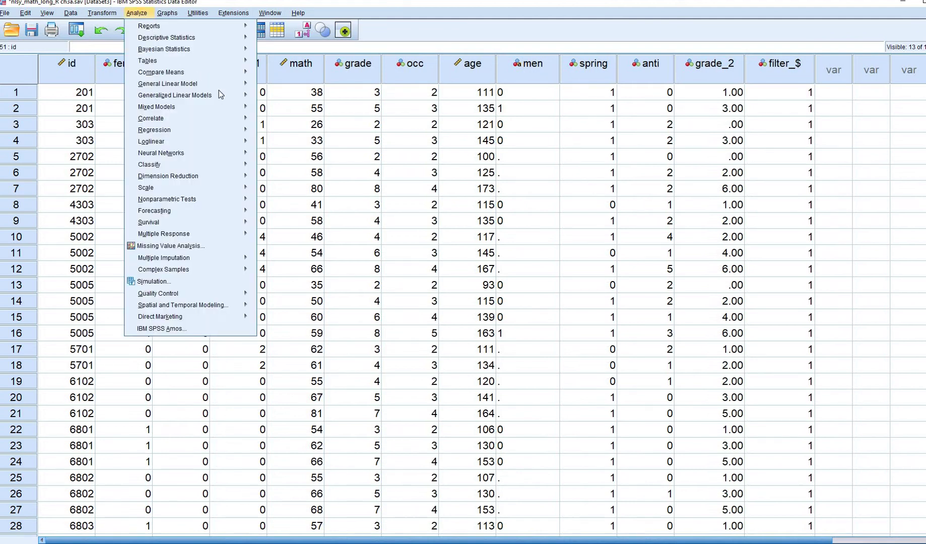
{"action": "mouse_move", "coordinate": [227, 106]}
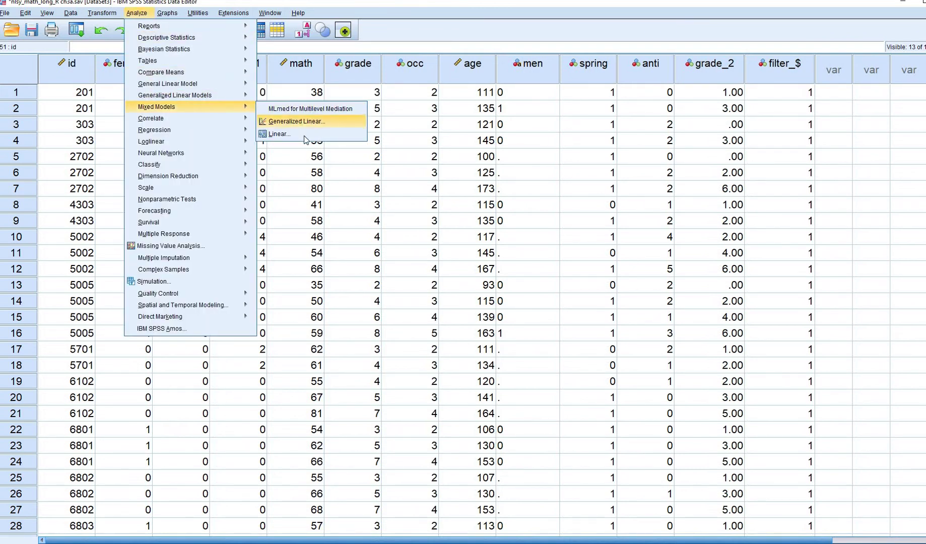
{"action": "left_click", "coordinate": [306, 135]}
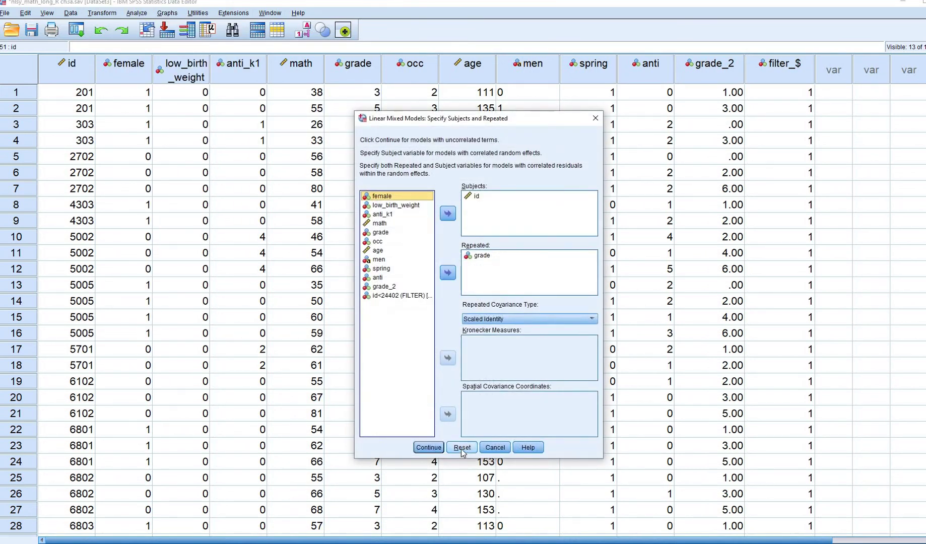
{"action": "left_click", "coordinate": [459, 450]}
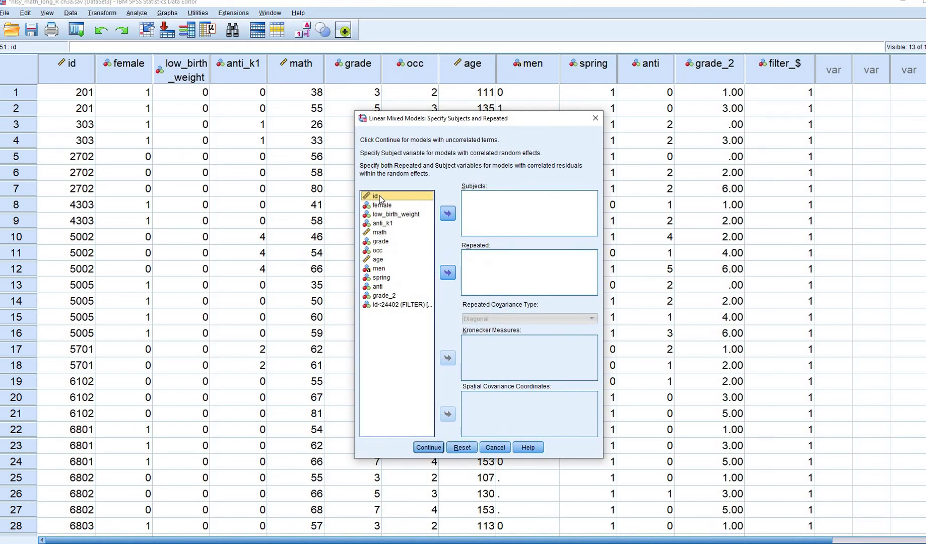
{"action": "left_click", "coordinate": [448, 214]}
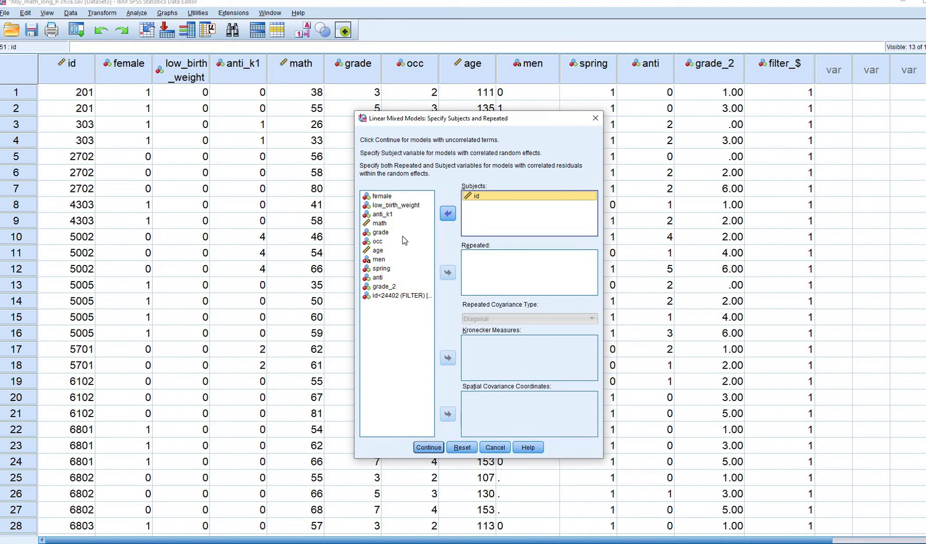
Assign grade_2 as the repeated variable with the Scaled Identity covariance type and continue to the model specification.
{"action": "left_click", "coordinate": [388, 286]}
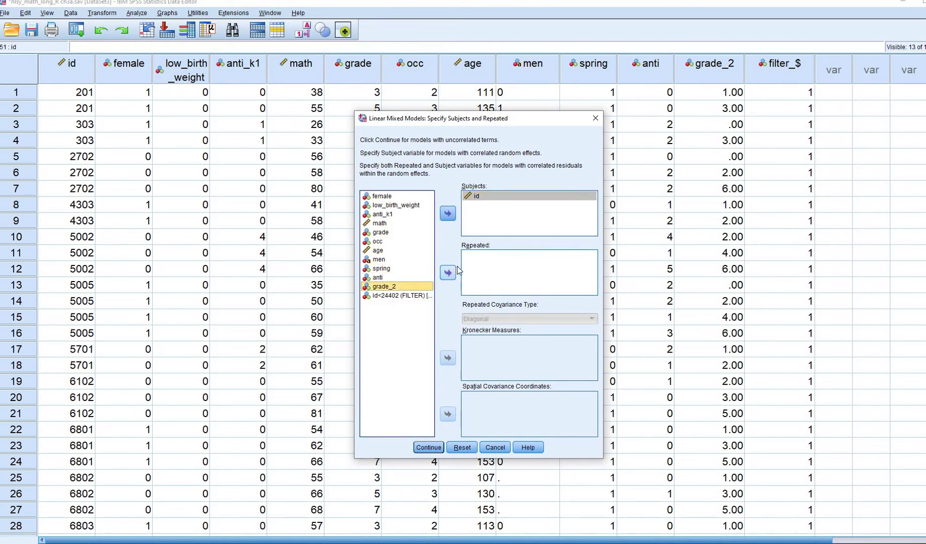
{"action": "left_click", "coordinate": [447, 273]}
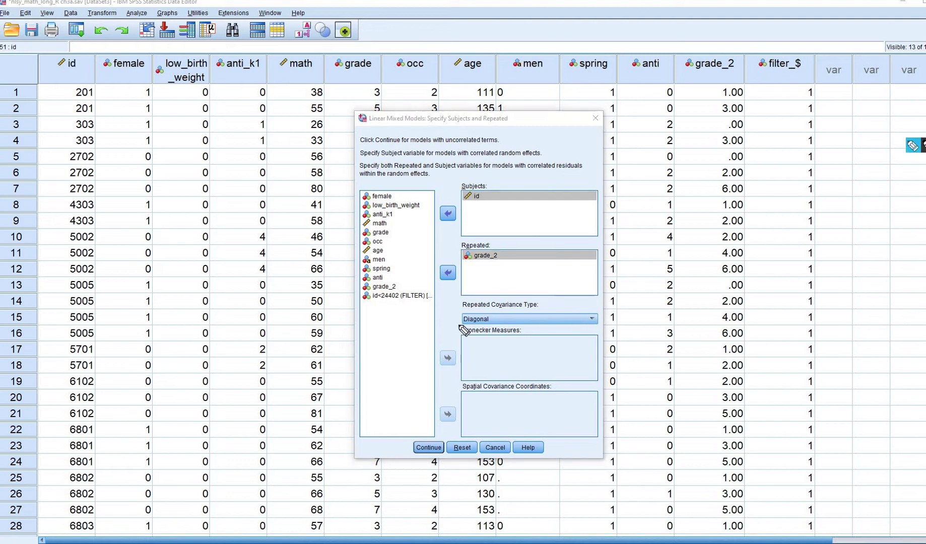
{"action": "mouse_move", "coordinate": [528, 307]}
{"action": "left_mouse_down"}
{"action": "mouse_move", "coordinate": [462, 307]}
{"action": "mouse_move", "coordinate": [499, 328]}
{"action": "left_mouse_up"}
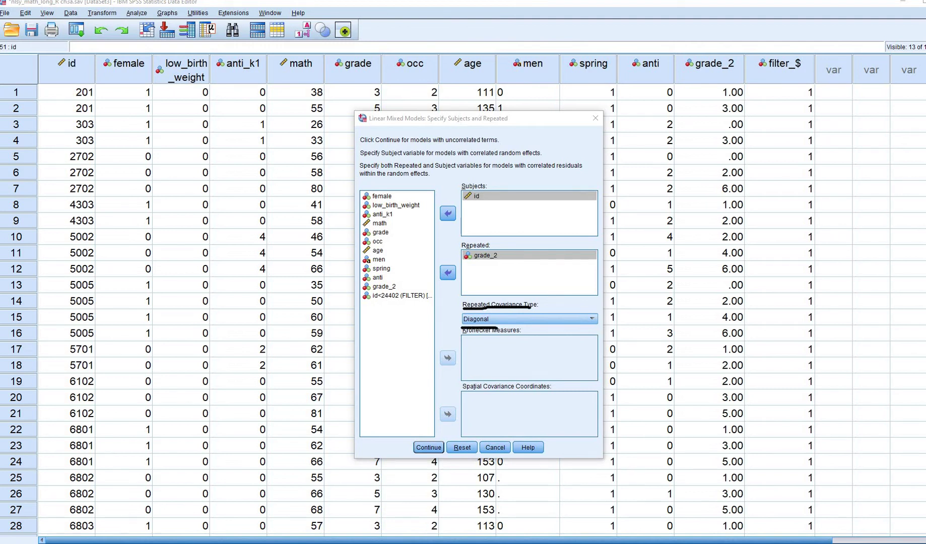
{"action": "key", "text": "Escape"}
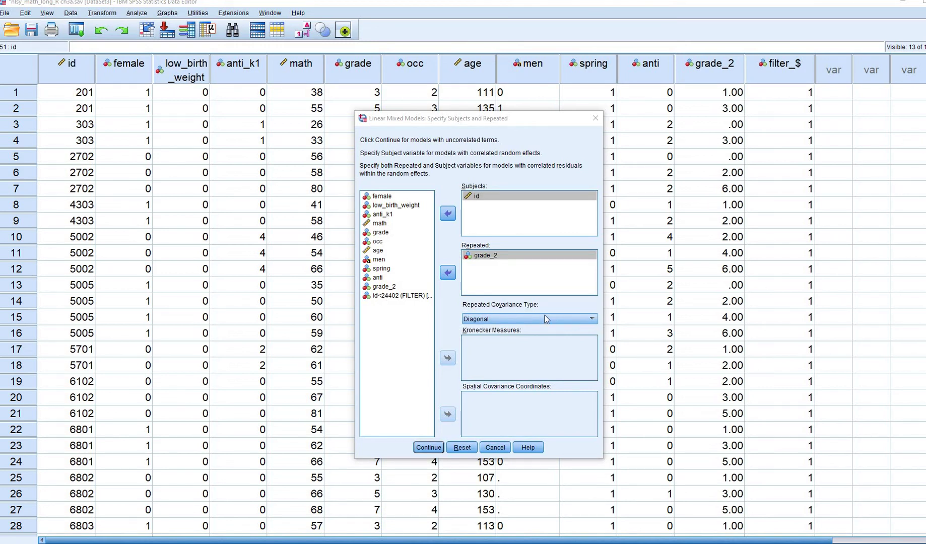
{"action": "left_click", "coordinate": [562, 322]}
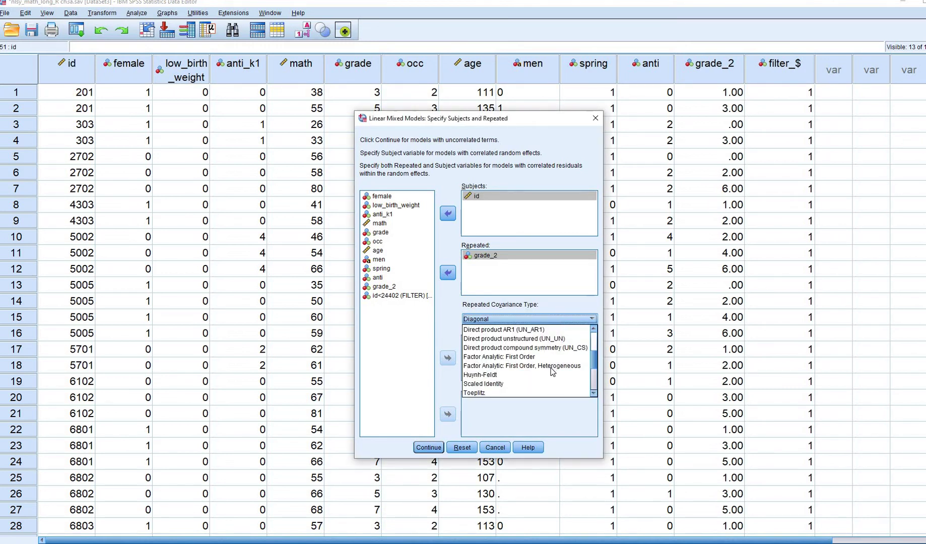
{"action": "scroll", "coordinate": [553, 373], "scroll_direction": "up", "scroll_amount": 2}
{"action": "scroll", "coordinate": [552, 371], "scroll_direction": "down", "scroll_amount": 2}
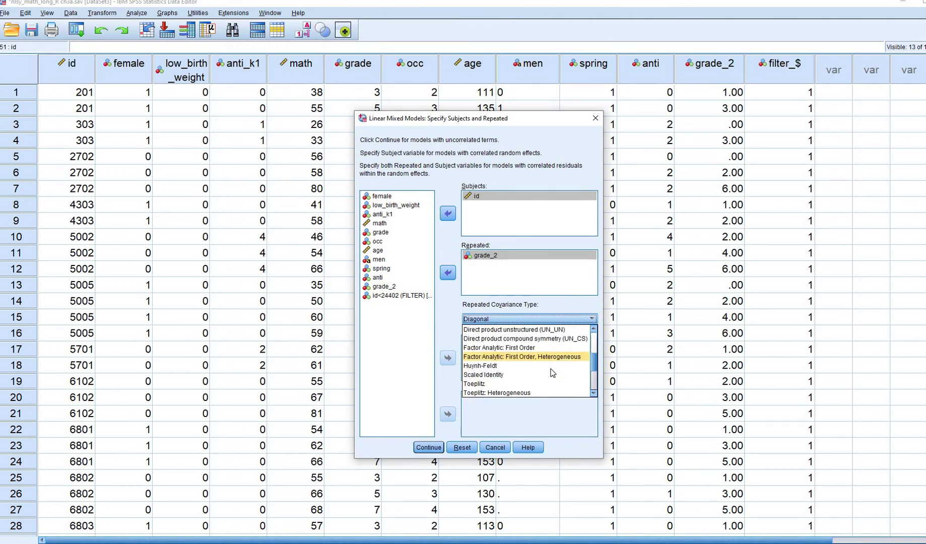
{"action": "scroll", "coordinate": [478, 378], "scroll_direction": "down", "scroll_amount": 1}
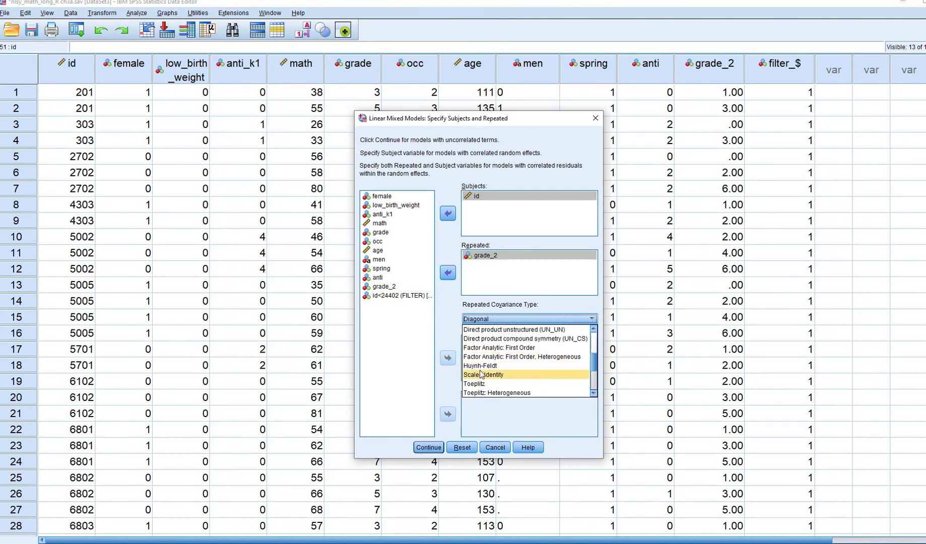
{"action": "left_click", "coordinate": [474, 375]}
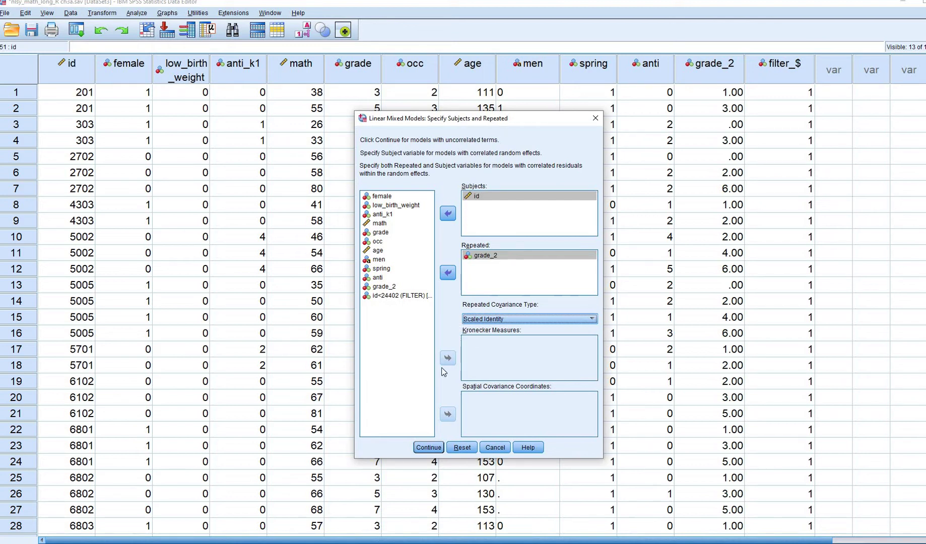
{"action": "left_click", "coordinate": [429, 448]}
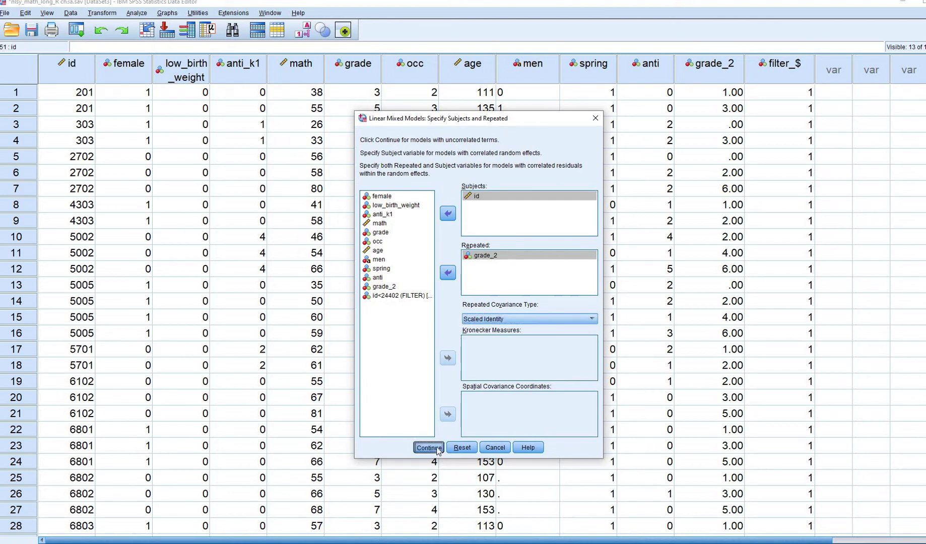
Set math as the dependent variable of the mixed model and open the fixed effects settings.
{"action": "left_click_drag", "start_coordinate": [393, 163], "coordinate": [446, 128]}
{"action": "left_click", "coordinate": [291, 190]}
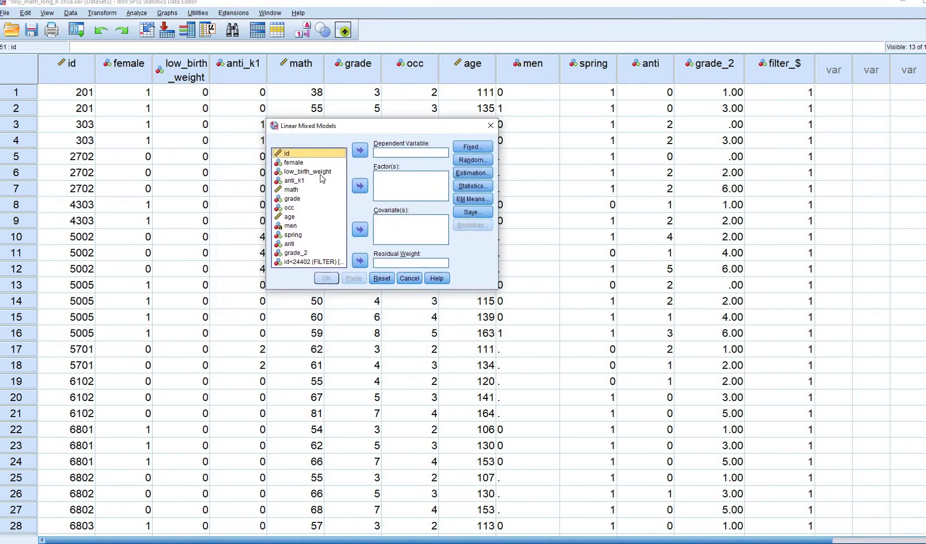
{"action": "left_click", "coordinate": [360, 150]}
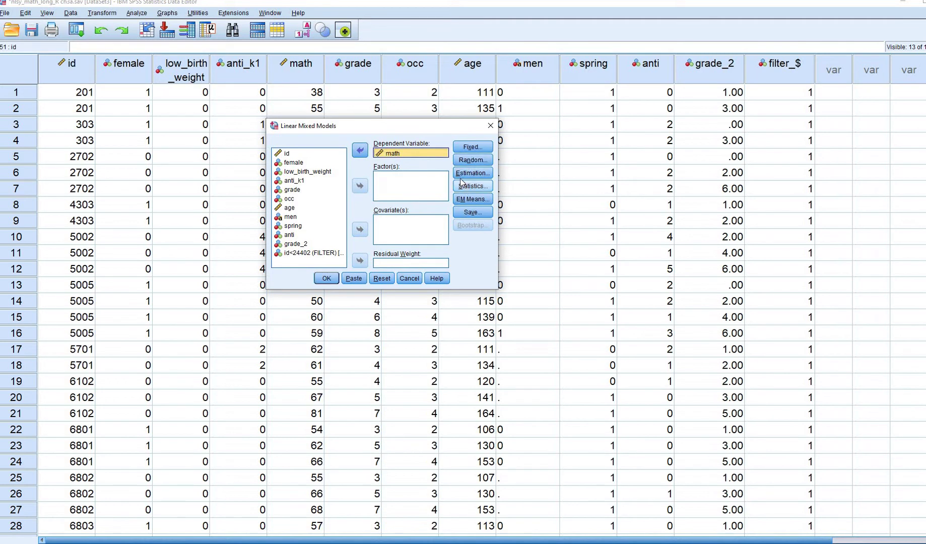
{"action": "left_click", "coordinate": [470, 147]}
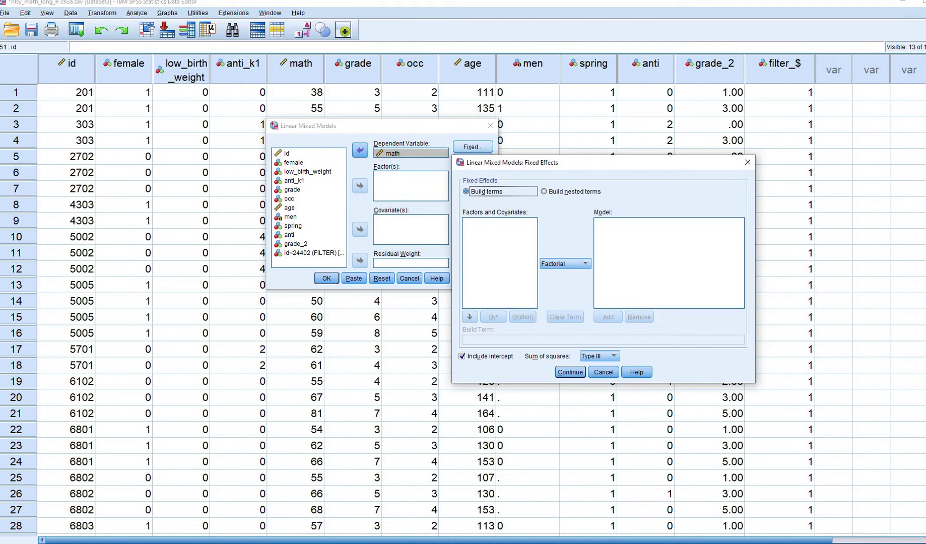
Keep the intercept as the only fixed effect with Type III sums of squares and accept the fixed effects settings.
{"action": "left_click", "coordinate": [913, 146]}
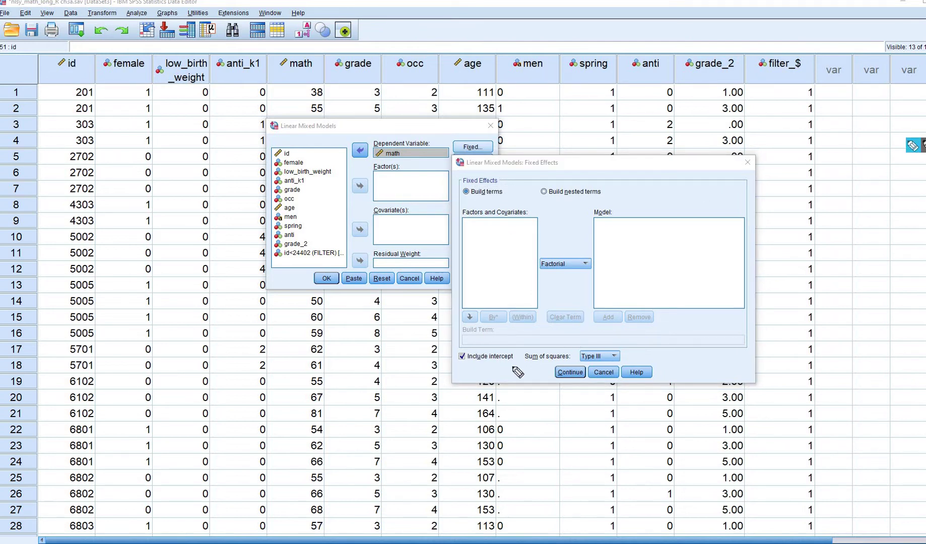
{"action": "left_click_drag", "start_coordinate": [513, 366], "coordinate": [454, 366]}
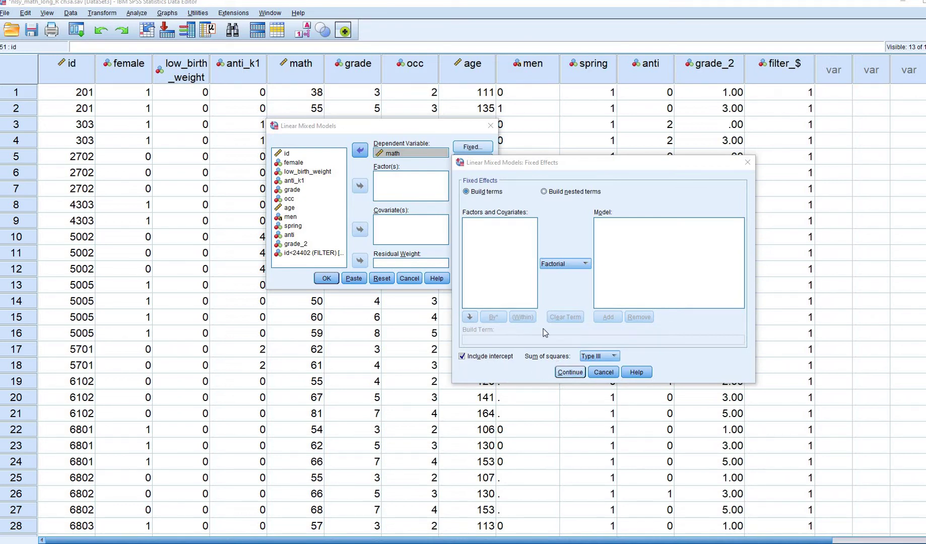
{"action": "left_click", "coordinate": [570, 372]}
Specify a random intercept with id as the subject grouping, keeping the Variance Components covariance type.
{"action": "left_click", "coordinate": [485, 161]}
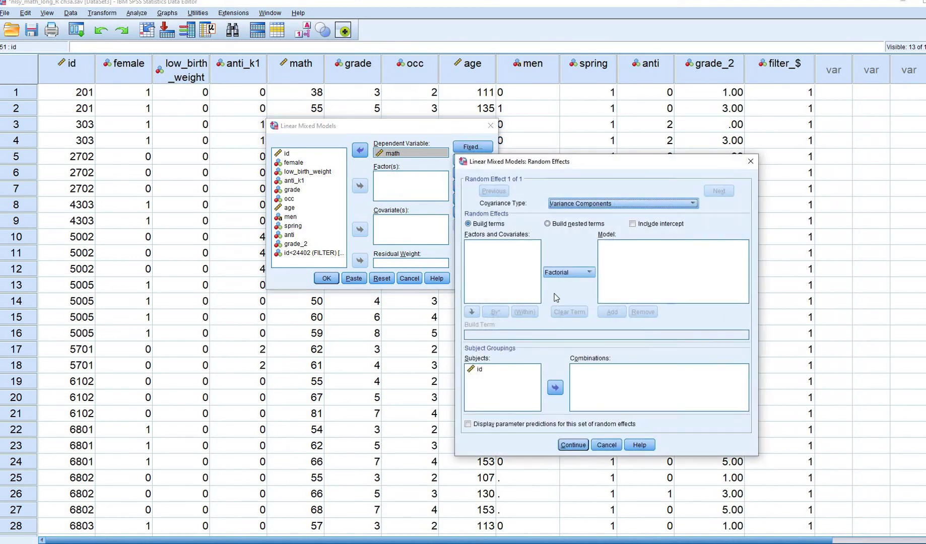
{"action": "left_click", "coordinate": [489, 370]}
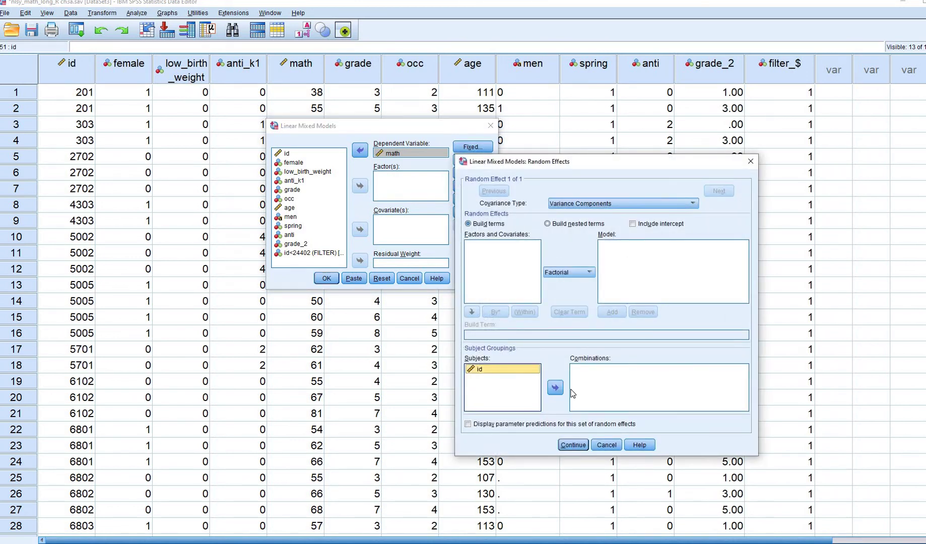
{"action": "left_click", "coordinate": [556, 387]}
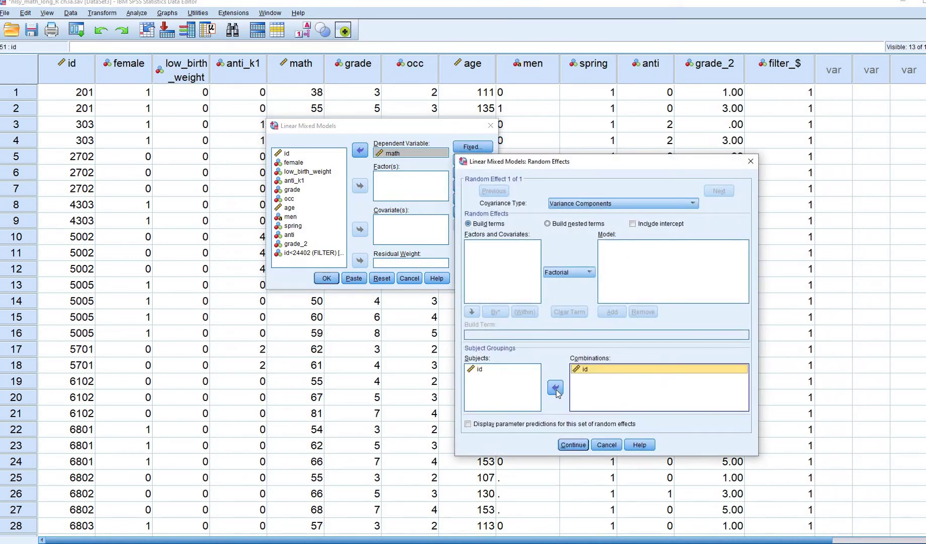
{"action": "left_click", "coordinate": [633, 224]}
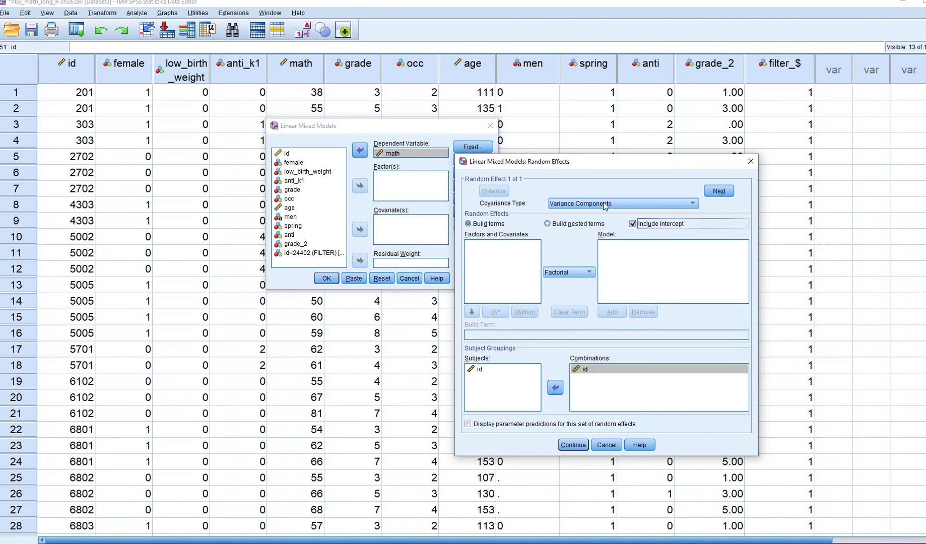
{"action": "left_click", "coordinate": [574, 445]}
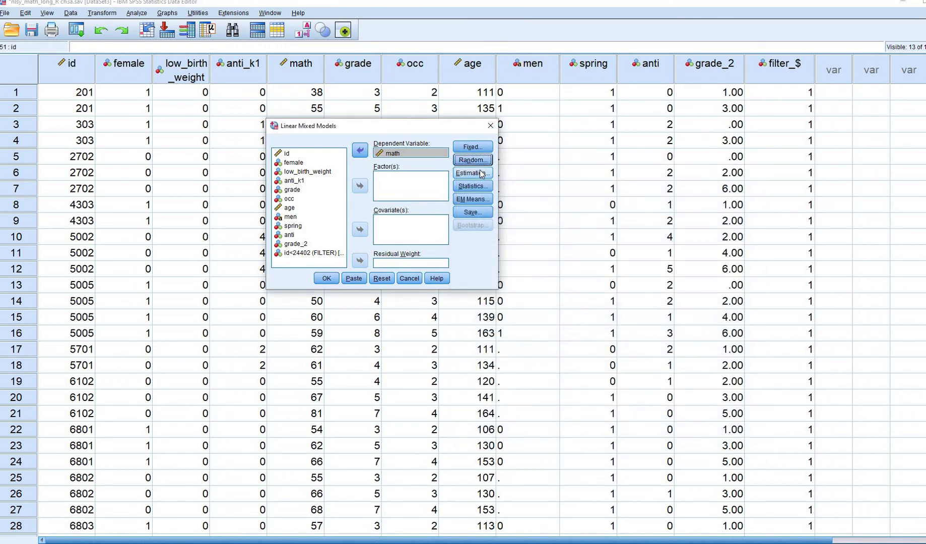
Set the estimation method of the mixed model to Maximum Likelihood (ML).
{"action": "left_click", "coordinate": [478, 175]}
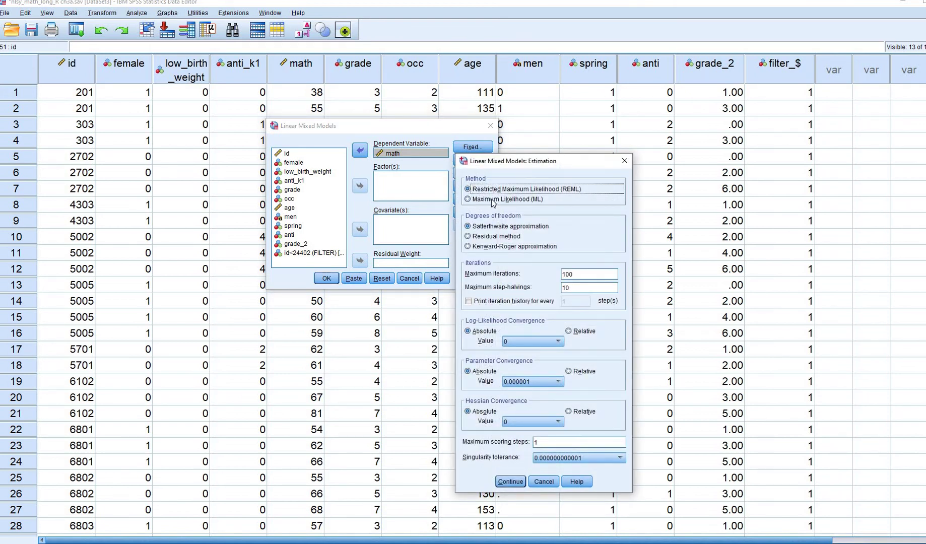
{"action": "left_click", "coordinate": [468, 199]}
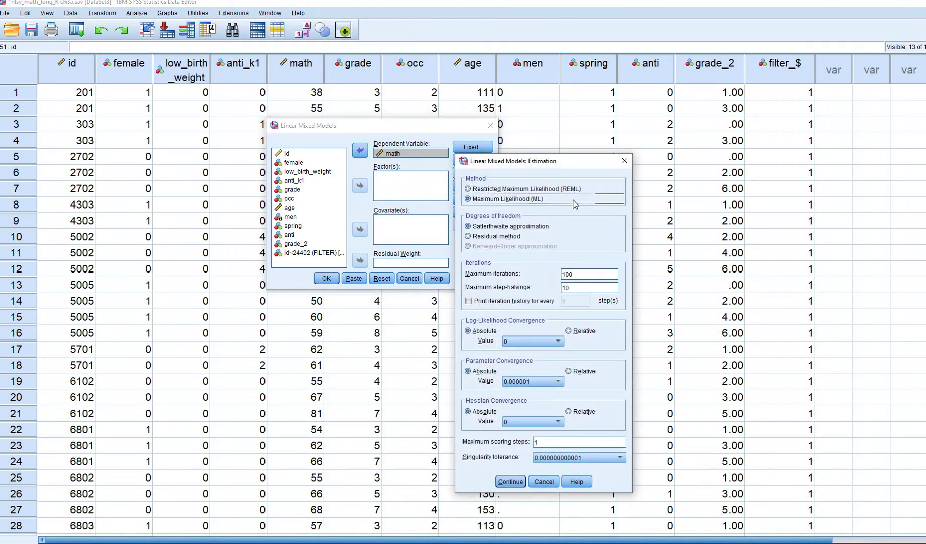
{"action": "left_click", "coordinate": [516, 483]}
Request parameter estimates for fixed effects, tests for covariance parameters and covariances of random effects, and run the model.
{"action": "left_click", "coordinate": [483, 190]}
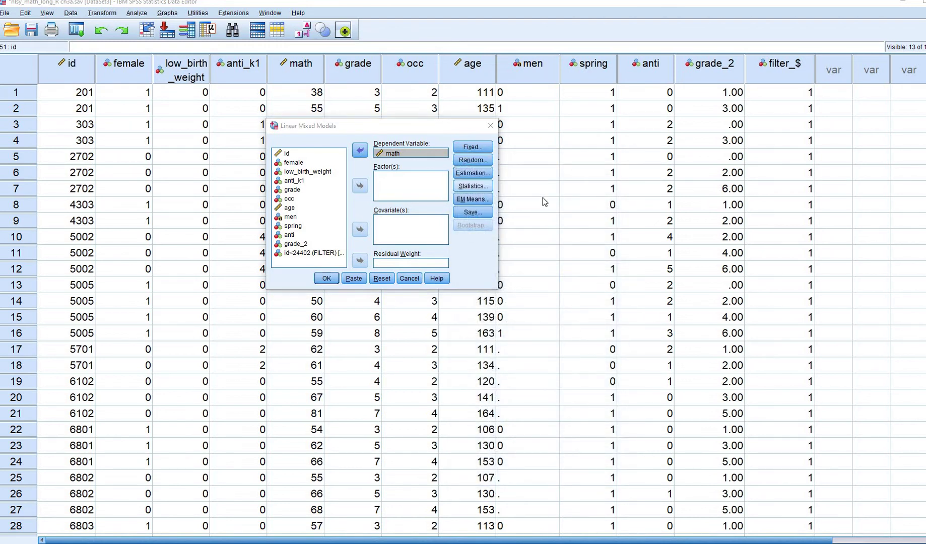
{"action": "left_click", "coordinate": [485, 224]}
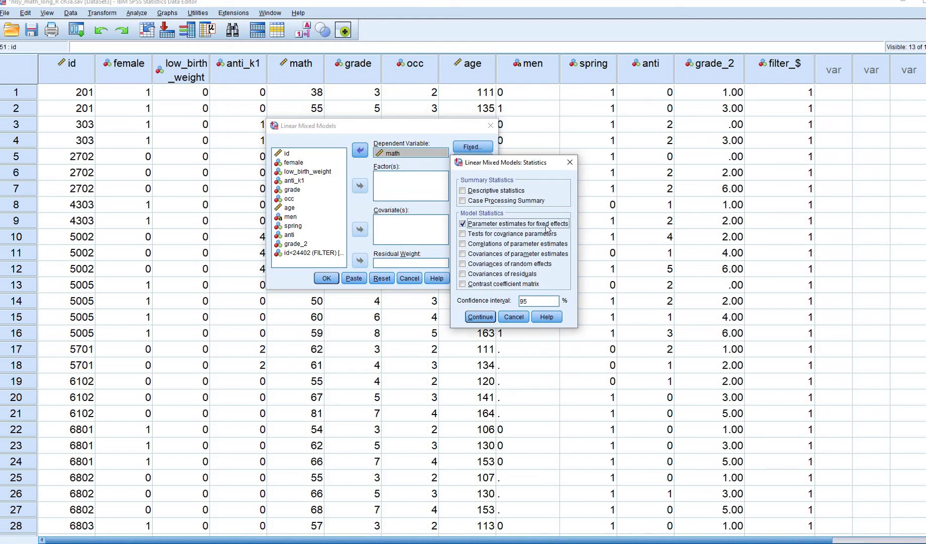
{"action": "left_click", "coordinate": [482, 235]}
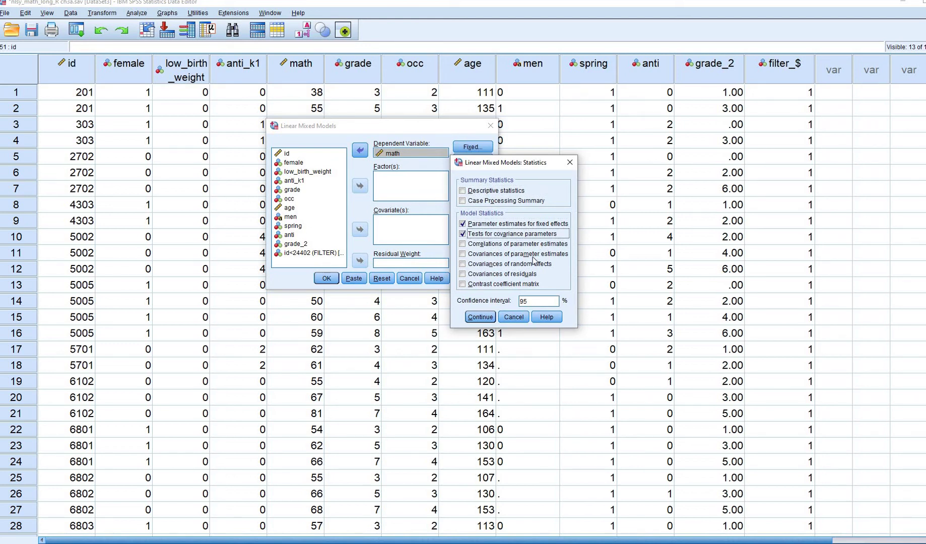
{"action": "left_click", "coordinate": [523, 265]}
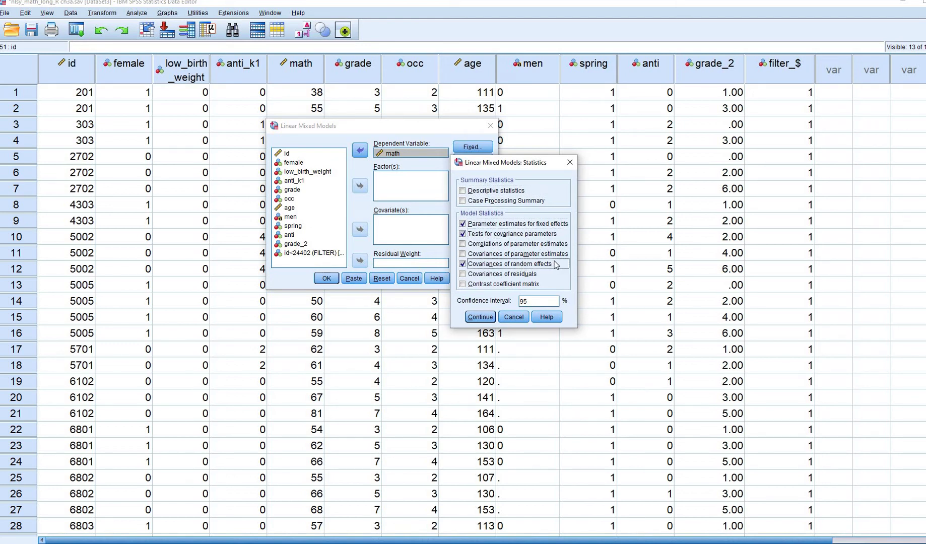
{"action": "left_click", "coordinate": [480, 317]}
{"action": "left_click", "coordinate": [335, 278]}
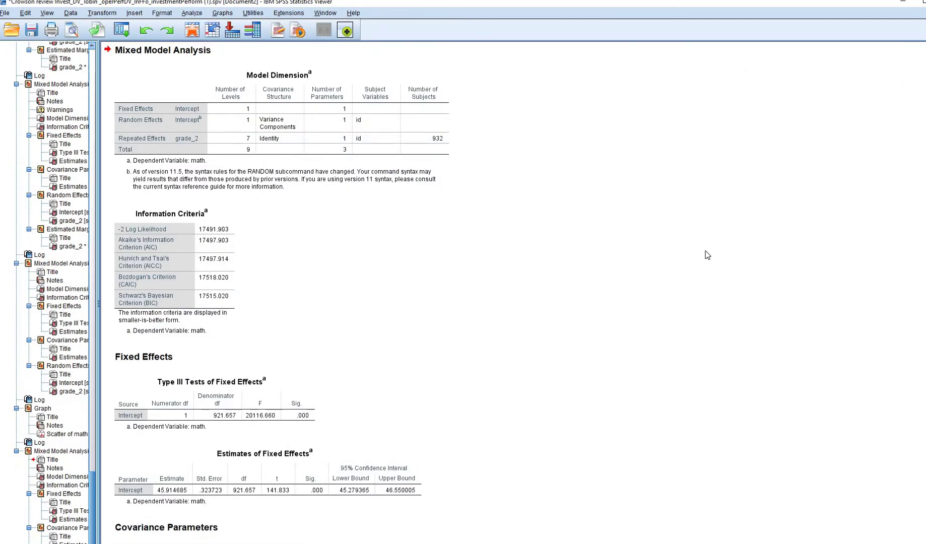
Examine the Model Dimension table for the parameters estimated for the fixed intercept, random intercept and repeated effect.
{"action": "scroll", "coordinate": [630, 377], "scroll_direction": "up", "scroll_amount": 2}
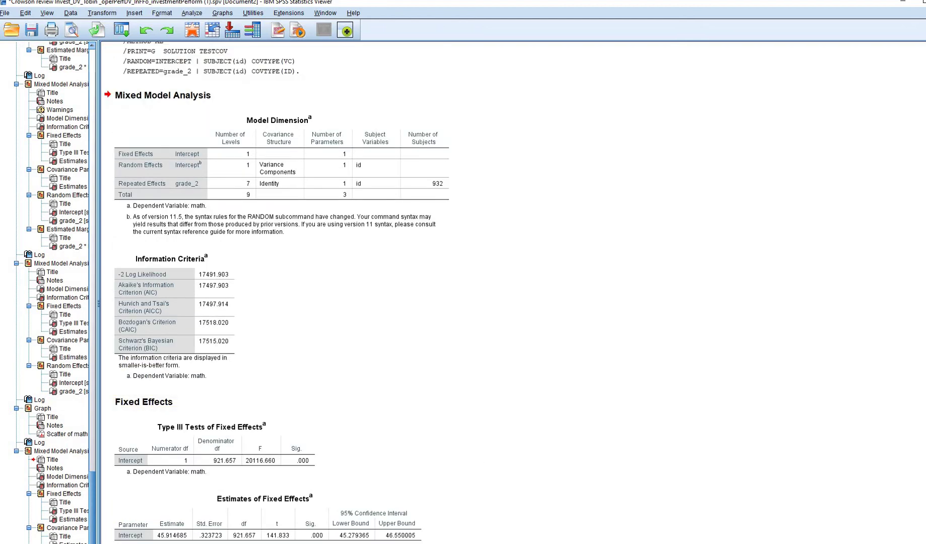
{"action": "left_click_drag", "start_coordinate": [254, 128], "coordinate": [300, 126]}
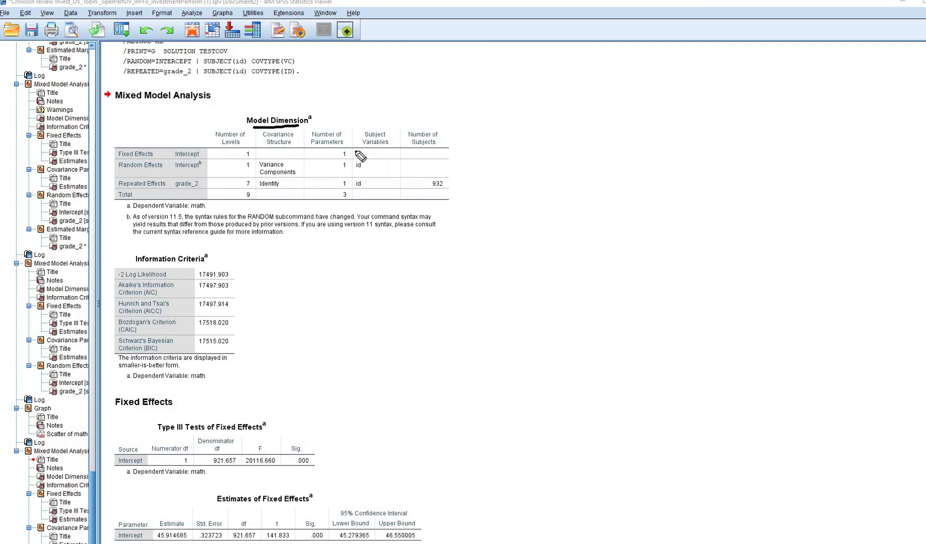
{"action": "mouse_move", "coordinate": [351, 149]}
{"action": "left_mouse_down"}
{"action": "mouse_move", "coordinate": [334, 153]}
{"action": "mouse_move", "coordinate": [354, 151]}
{"action": "mouse_move", "coordinate": [347, 160]}
{"action": "left_mouse_up"}
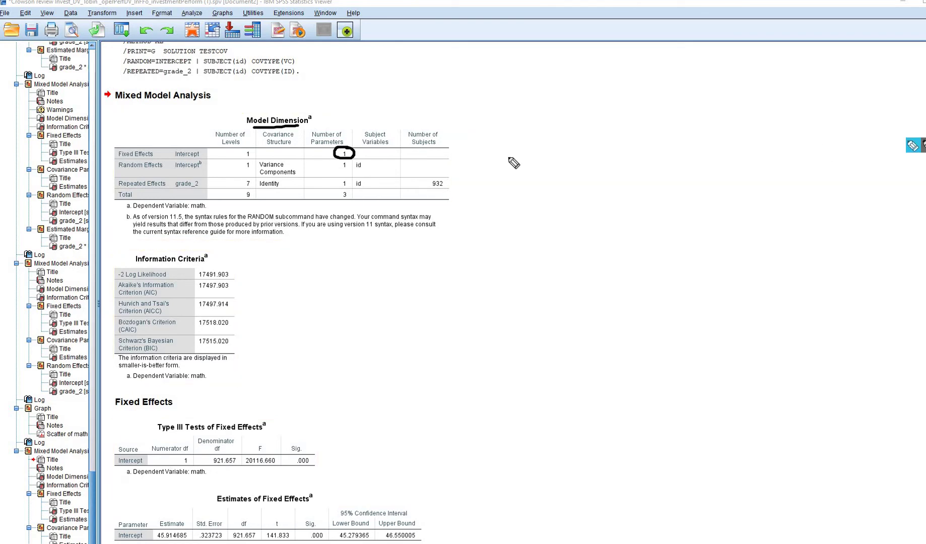
{"action": "left_click", "coordinate": [359, 123]}
{"action": "mouse_move", "coordinate": [360, 123]}
{"action": "left_mouse_down"}
{"action": "mouse_move", "coordinate": [407, 96]}
{"action": "mouse_move", "coordinate": [401, 114]}
{"action": "mouse_move", "coordinate": [436, 105]}
{"action": "left_mouse_up"}
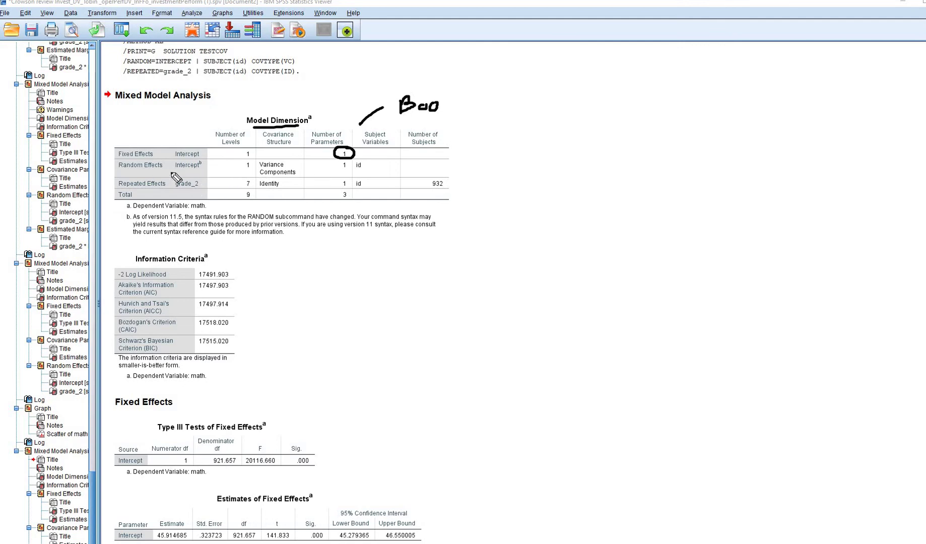
{"action": "left_click_drag", "start_coordinate": [182, 171], "coordinate": [204, 170]}
{"action": "mouse_move", "coordinate": [354, 162]}
{"action": "left_mouse_down"}
{"action": "mouse_move", "coordinate": [336, 170]}
{"action": "mouse_move", "coordinate": [536, 152]}
{"action": "mouse_move", "coordinate": [517, 166]}
{"action": "mouse_move", "coordinate": [533, 158]}
{"action": "mouse_move", "coordinate": [524, 151]}
{"action": "mouse_move", "coordinate": [531, 146]}
{"action": "mouse_move", "coordinate": [554, 144]}
{"action": "mouse_move", "coordinate": [551, 174]}
{"action": "left_mouse_up"}
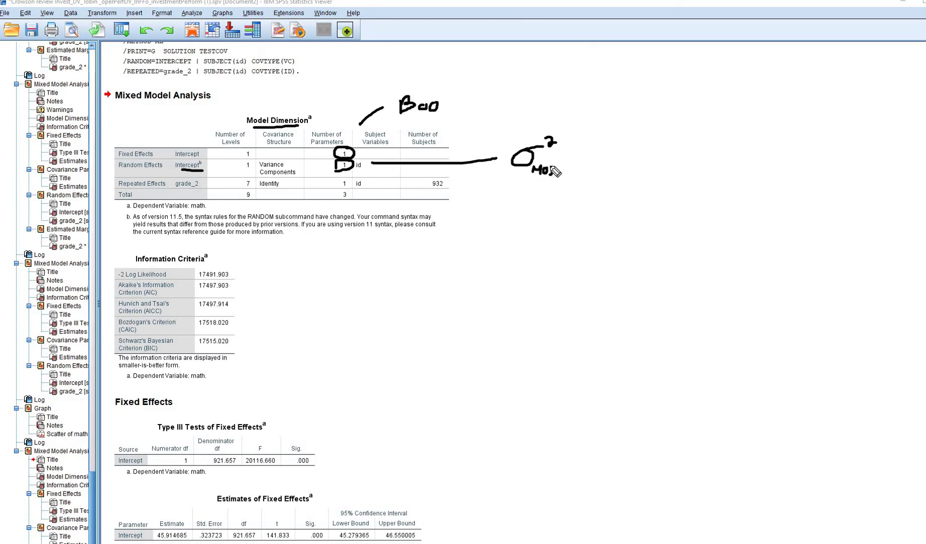
{"action": "left_click", "coordinate": [549, 161]}
{"action": "left_click_drag", "start_coordinate": [175, 190], "coordinate": [200, 190]}
{"action": "mouse_move", "coordinate": [347, 177]}
{"action": "left_mouse_down"}
{"action": "mouse_move", "coordinate": [333, 187]}
{"action": "mouse_move", "coordinate": [358, 180]}
{"action": "left_mouse_up"}
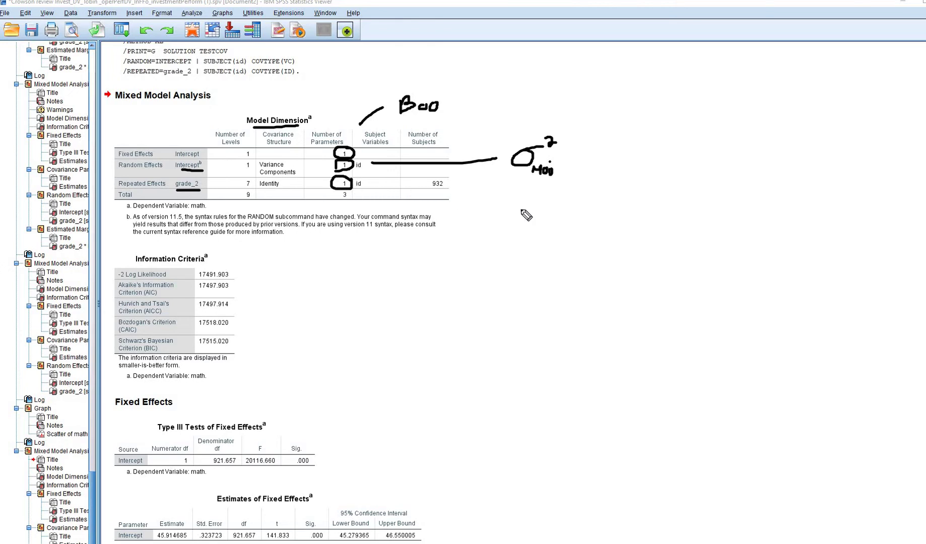
{"action": "mouse_move", "coordinate": [366, 179]}
{"action": "left_mouse_down"}
{"action": "mouse_move", "coordinate": [513, 200]}
{"action": "mouse_move", "coordinate": [529, 215]}
{"action": "mouse_move", "coordinate": [552, 195]}
{"action": "mouse_move", "coordinate": [573, 200]}
{"action": "mouse_move", "coordinate": [542, 215]}
{"action": "mouse_move", "coordinate": [563, 226]}
{"action": "mouse_move", "coordinate": [567, 215]}
{"action": "left_mouse_up"}
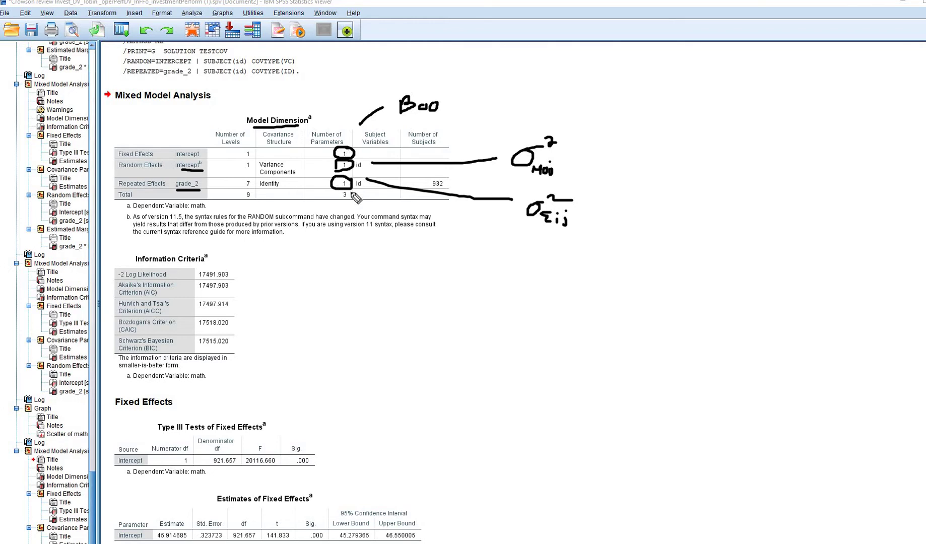
{"action": "mouse_move", "coordinate": [348, 191]}
{"action": "left_mouse_down"}
{"action": "mouse_move", "coordinate": [341, 203]}
{"action": "mouse_move", "coordinate": [349, 191]}
{"action": "left_mouse_up"}
{"action": "key", "text": "Escape"}
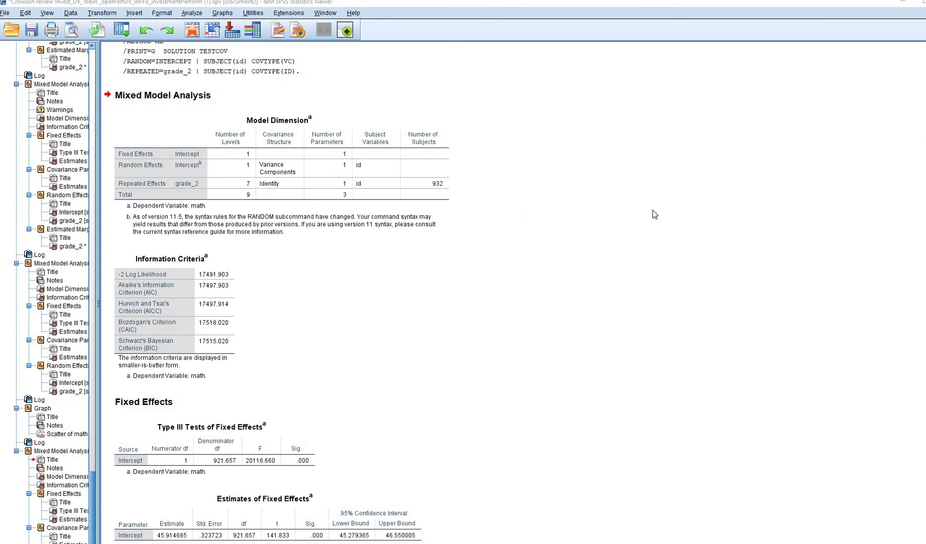
Examine the intercept estimate in the Estimates of Fixed Effects table of the intercept-only model.
{"action": "scroll", "coordinate": [806, 197], "scroll_direction": "down", "scroll_amount": 5}
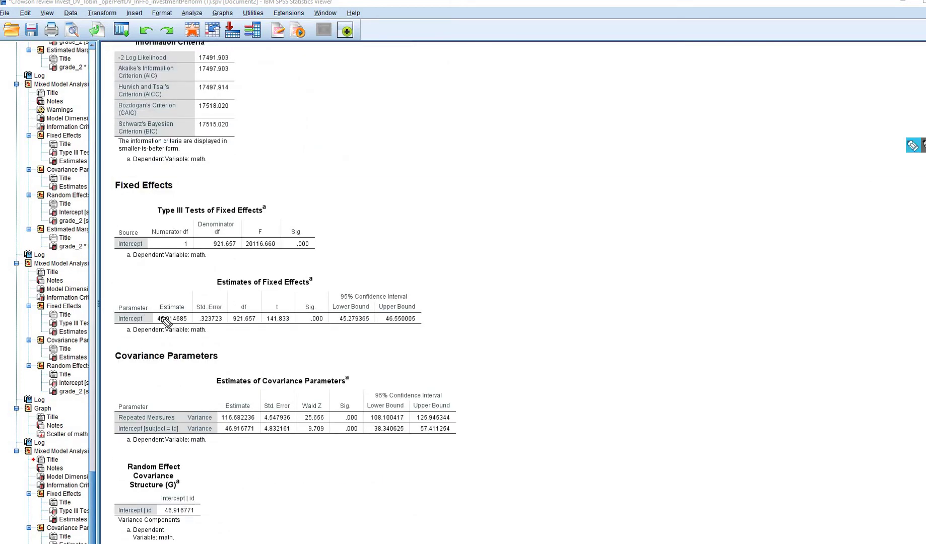
{"action": "left_click_drag", "start_coordinate": [250, 292], "coordinate": [302, 288]}
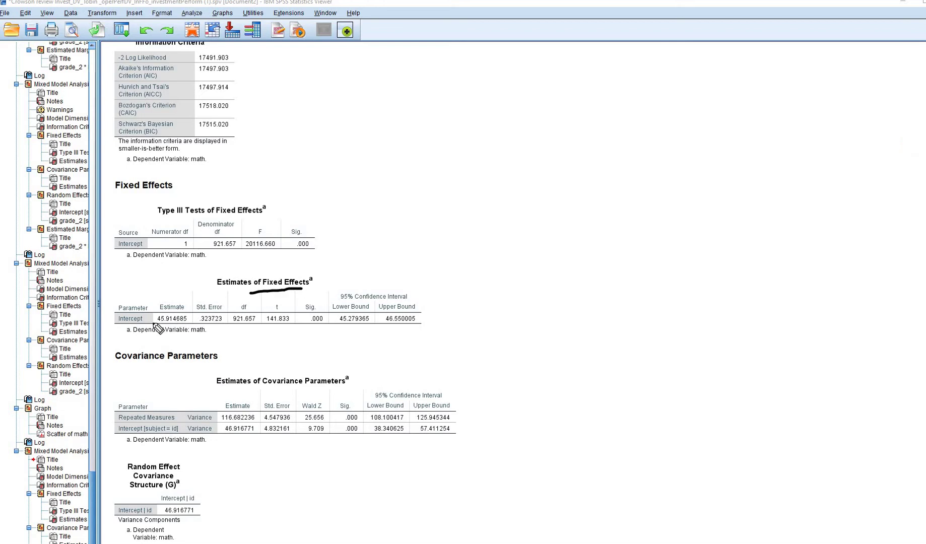
{"action": "mouse_move", "coordinate": [156, 326]}
{"action": "left_mouse_down"}
{"action": "mouse_move", "coordinate": [194, 325]}
{"action": "mouse_move", "coordinate": [182, 309]}
{"action": "mouse_move", "coordinate": [151, 315]}
{"action": "mouse_move", "coordinate": [159, 324]}
{"action": "left_mouse_up"}
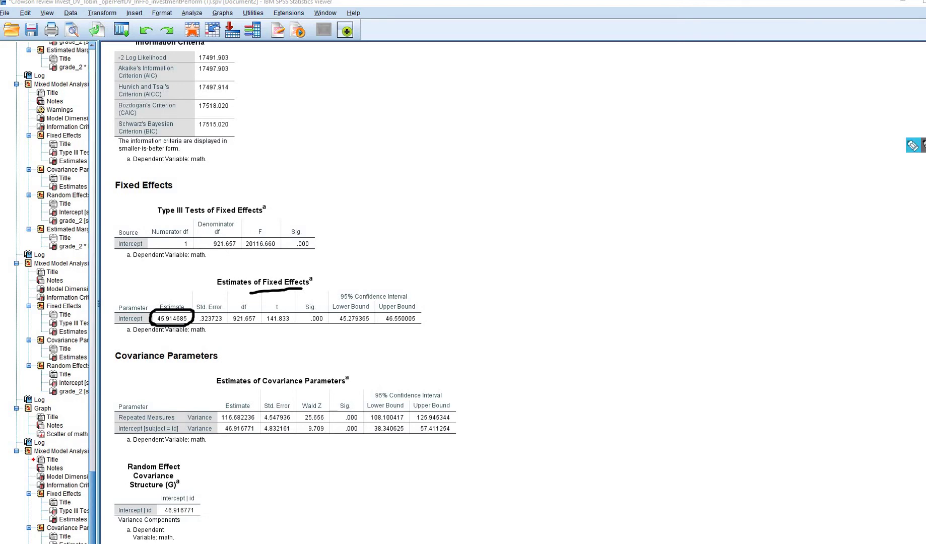
{"action": "left_click", "coordinate": [53, 520]}
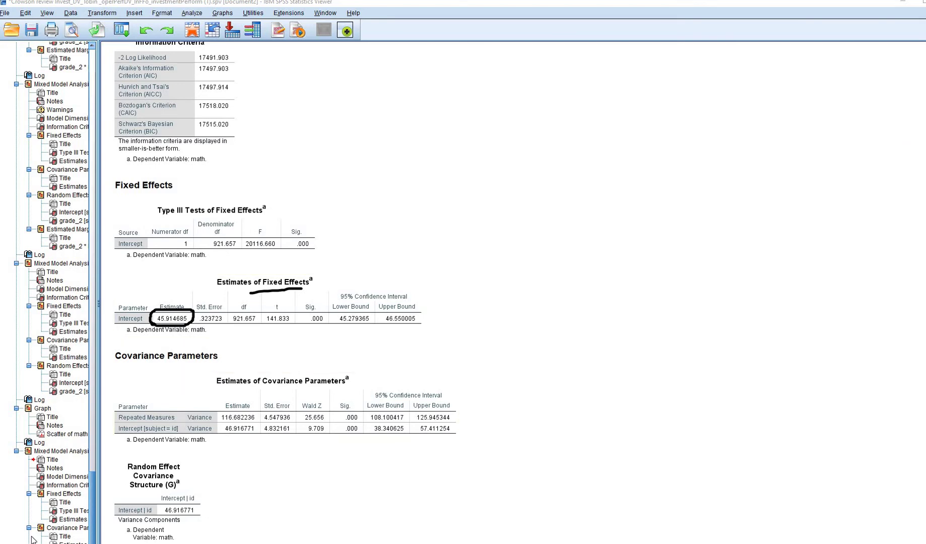
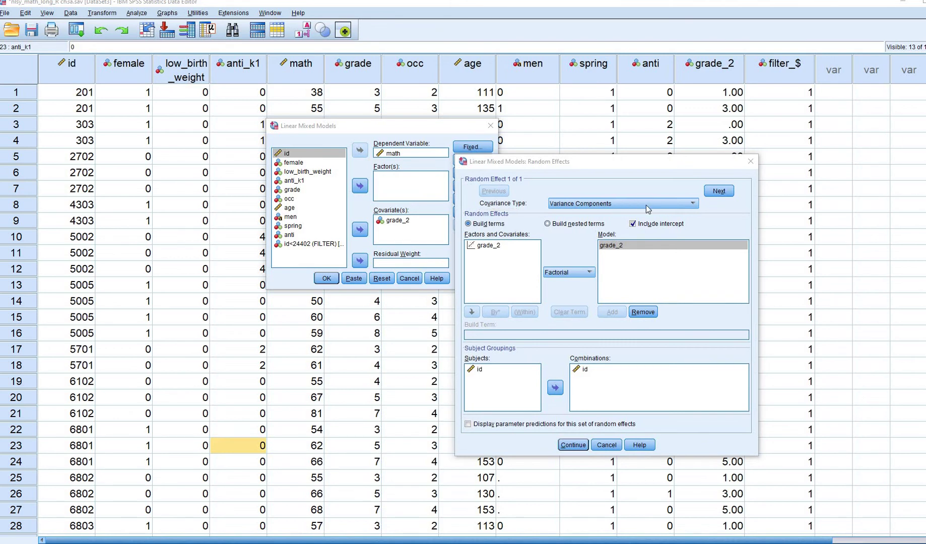
Change the covariance type of the random intercept and grade_2 slope to Diagonal and run the growth model.
{"action": "left_click", "coordinate": [694, 204]}
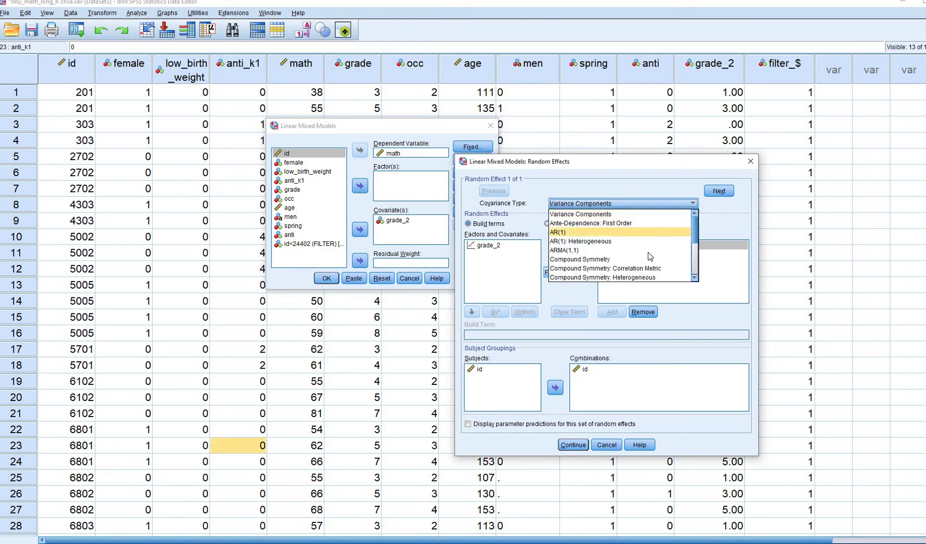
{"action": "scroll", "coordinate": [640, 255], "scroll_direction": "down", "scroll_amount": 1}
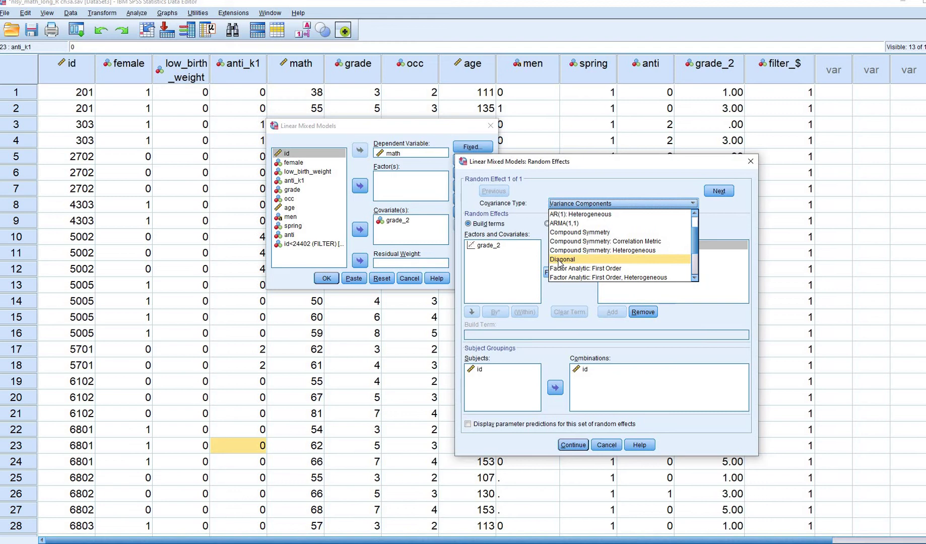
{"action": "left_click", "coordinate": [562, 259]}
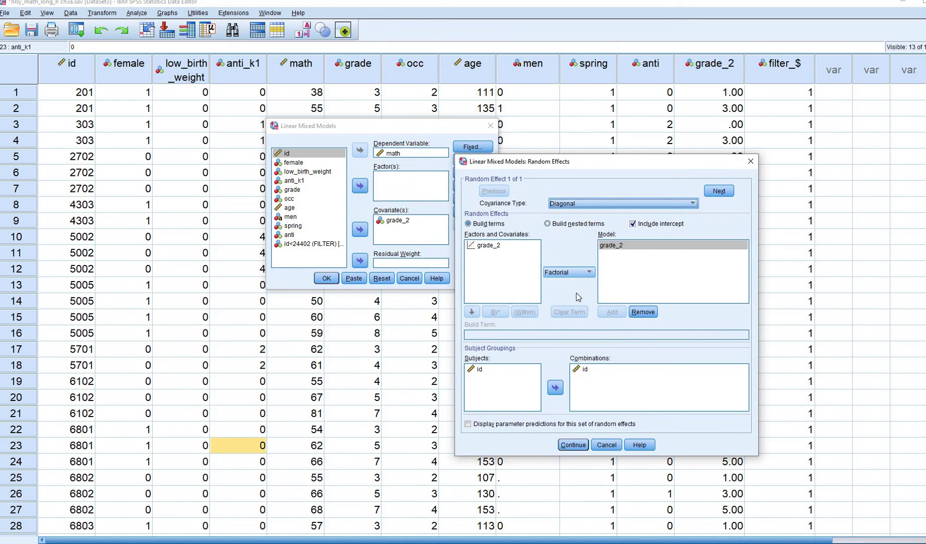
{"action": "left_click", "coordinate": [573, 445]}
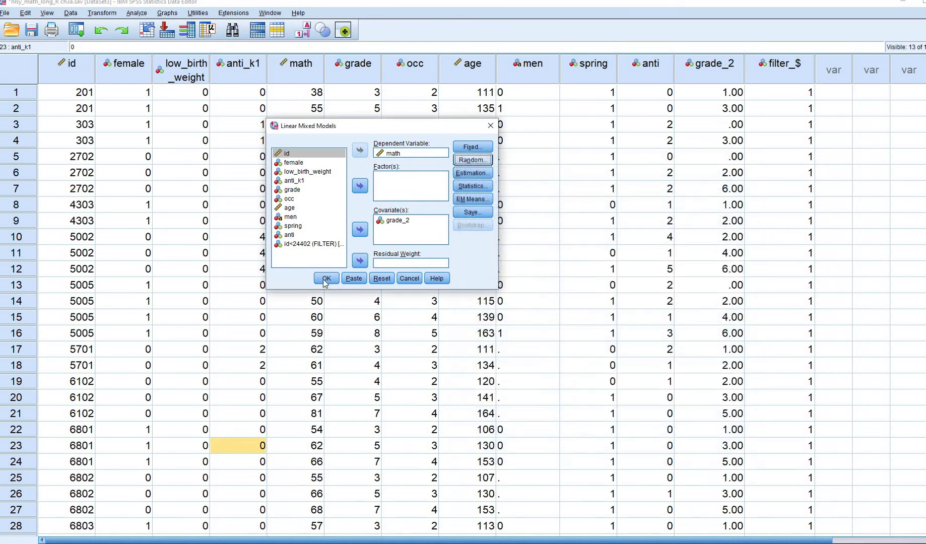
{"action": "left_click", "coordinate": [325, 279]}
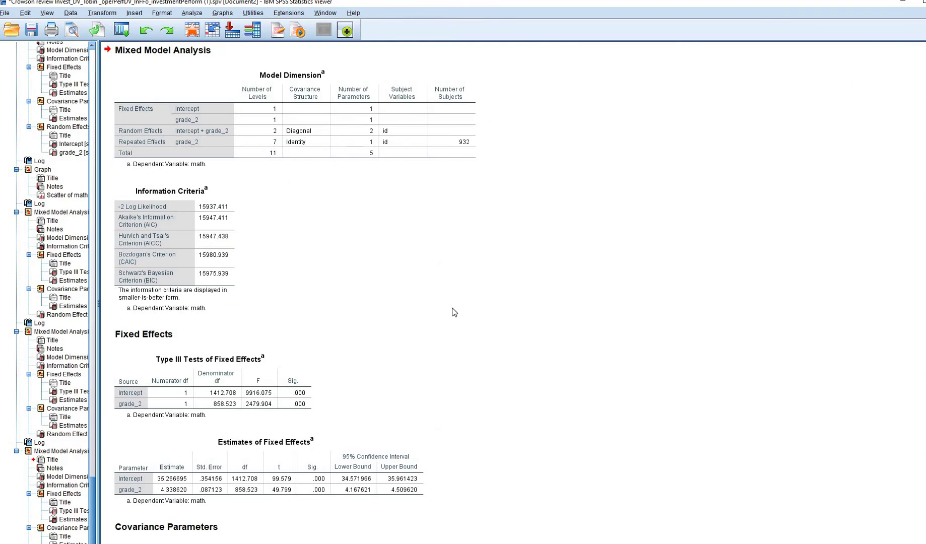
Examine the repeated measures residual variance and its significance in the Diagonal model's Estimates of Covariance Parameters table.
{"action": "scroll", "coordinate": [454, 313], "scroll_direction": "down", "scroll_amount": 5}
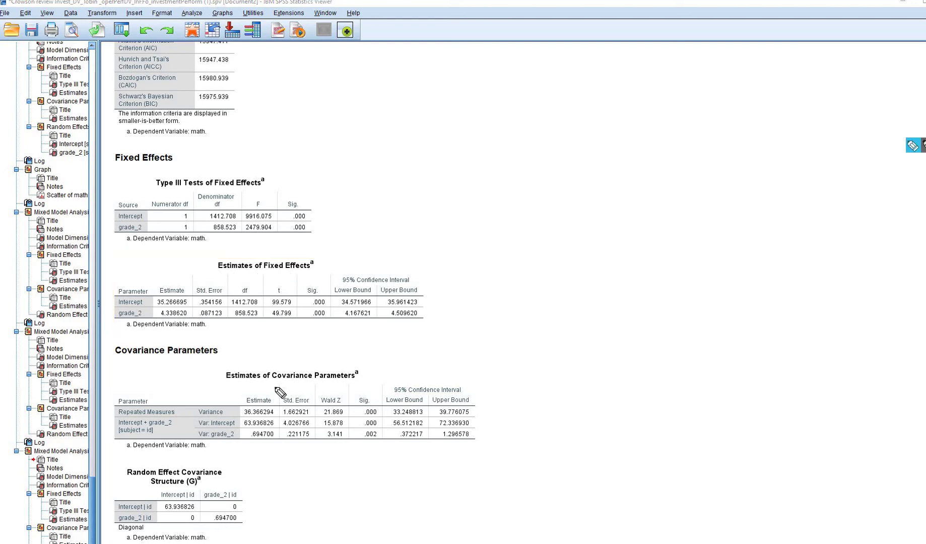
{"action": "left_click_drag", "start_coordinate": [244, 382], "coordinate": [350, 389]}
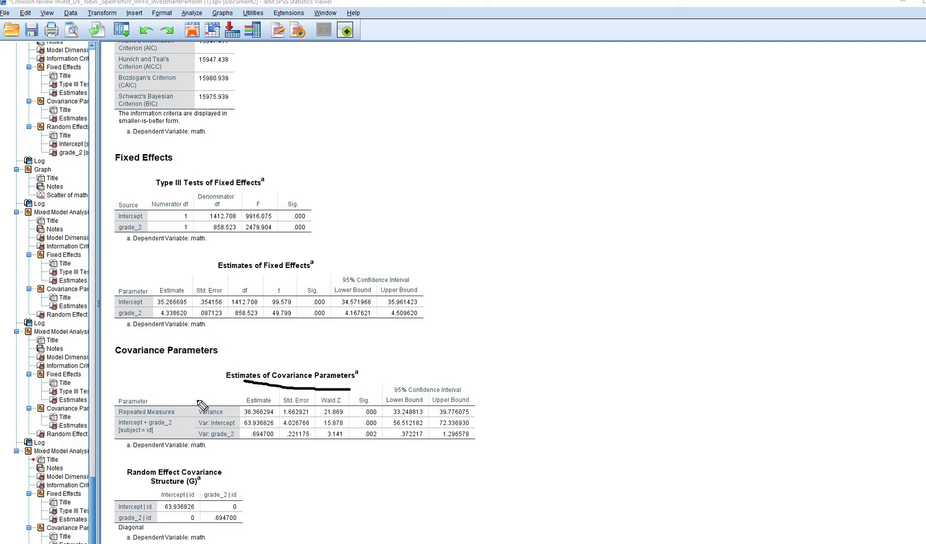
{"action": "mouse_move", "coordinate": [191, 398]}
{"action": "left_mouse_down"}
{"action": "mouse_move", "coordinate": [179, 409]}
{"action": "mouse_move", "coordinate": [192, 404]}
{"action": "mouse_move", "coordinate": [200, 416]}
{"action": "mouse_move", "coordinate": [200, 387]}
{"action": "left_mouse_up"}
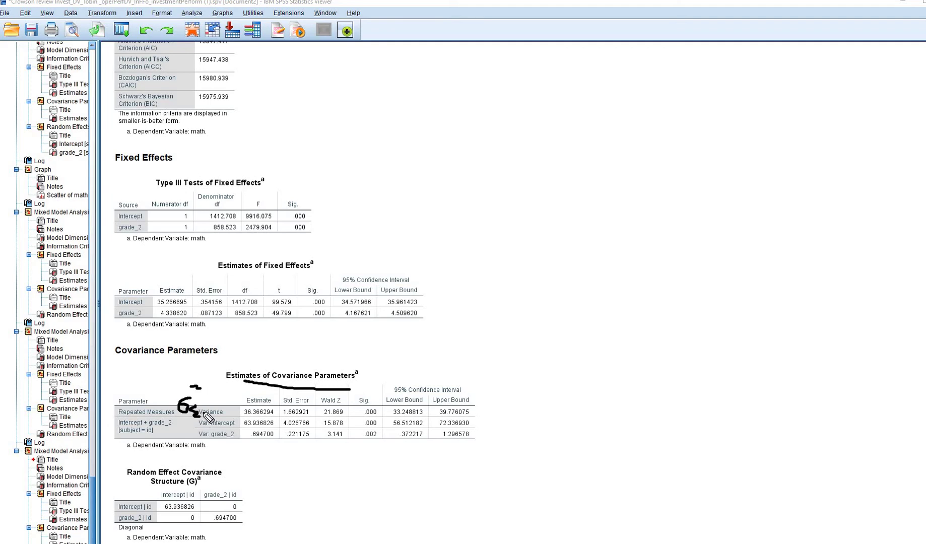
{"action": "left_click_drag", "start_coordinate": [204, 410], "coordinate": [272, 417]}
{"action": "left_click", "coordinate": [204, 407]}
{"action": "left_click", "coordinate": [213, 406]}
{"action": "left_click_drag", "start_coordinate": [359, 417], "coordinate": [383, 416]}
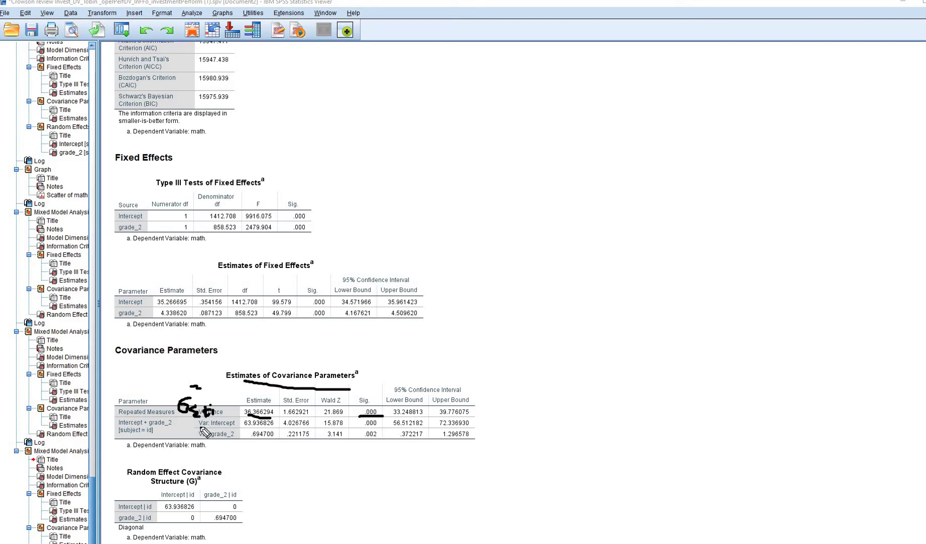
Examine the random intercept and grade_2 slope variances and their significance in the Diagonal model's covariance estimates.
{"action": "left_click_drag", "start_coordinate": [200, 429], "coordinate": [278, 426]}
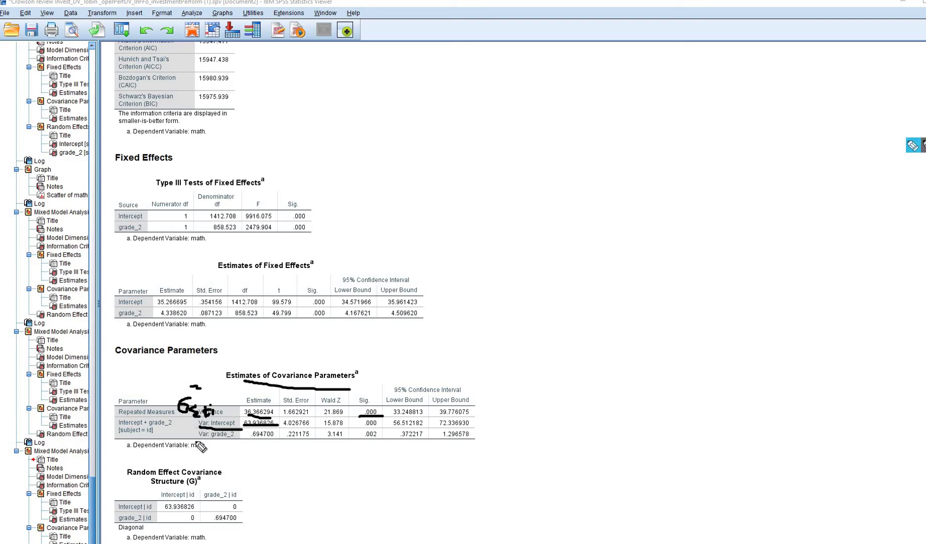
{"action": "left_click_drag", "start_coordinate": [220, 441], "coordinate": [195, 442]}
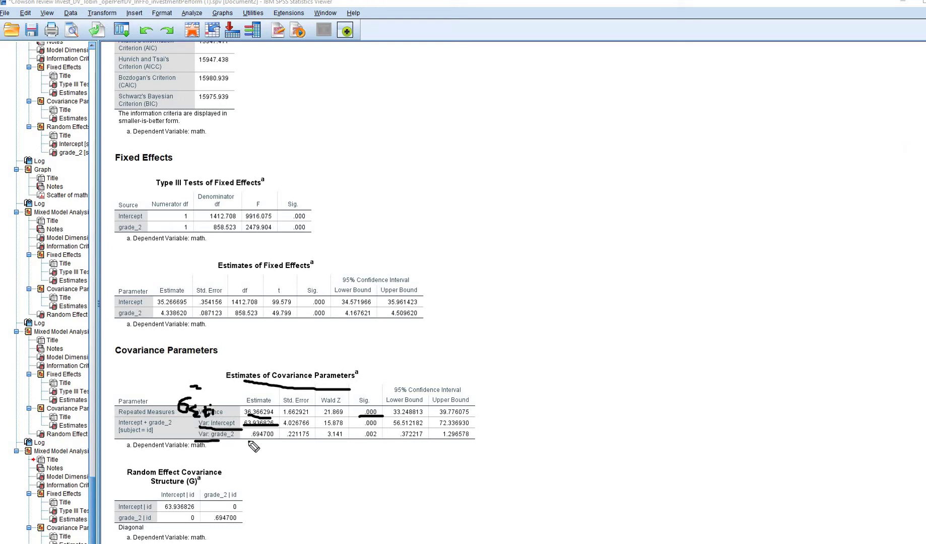
{"action": "mouse_move", "coordinate": [254, 447]}
{"action": "left_mouse_down"}
{"action": "mouse_move", "coordinate": [279, 449]}
{"action": "mouse_move", "coordinate": [282, 439]}
{"action": "left_mouse_up"}
{"action": "mouse_move", "coordinate": [366, 443]}
{"action": "left_mouse_down"}
{"action": "mouse_move", "coordinate": [387, 438]}
{"action": "mouse_move", "coordinate": [371, 428]}
{"action": "mouse_move", "coordinate": [369, 444]}
{"action": "mouse_move", "coordinate": [352, 432]}
{"action": "left_mouse_up"}
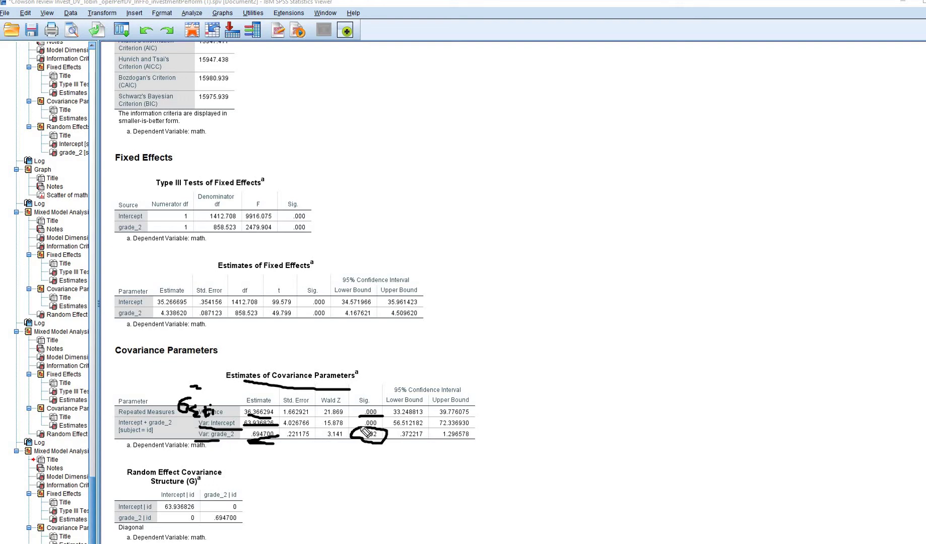
{"action": "mouse_move", "coordinate": [379, 418]}
{"action": "left_mouse_down"}
{"action": "mouse_move", "coordinate": [385, 425]}
{"action": "mouse_move", "coordinate": [359, 429]}
{"action": "mouse_move", "coordinate": [354, 419]}
{"action": "left_mouse_up"}
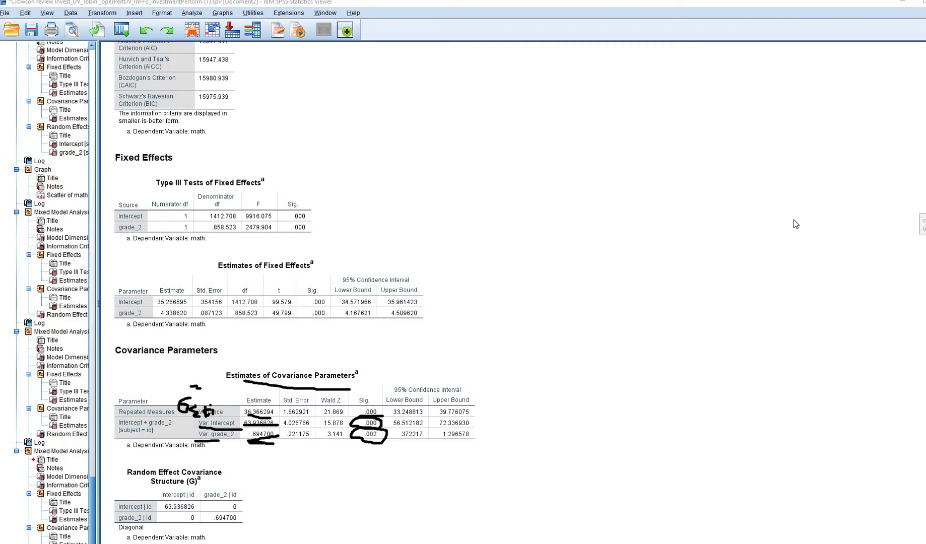
{"action": "key", "text": "Escape"}
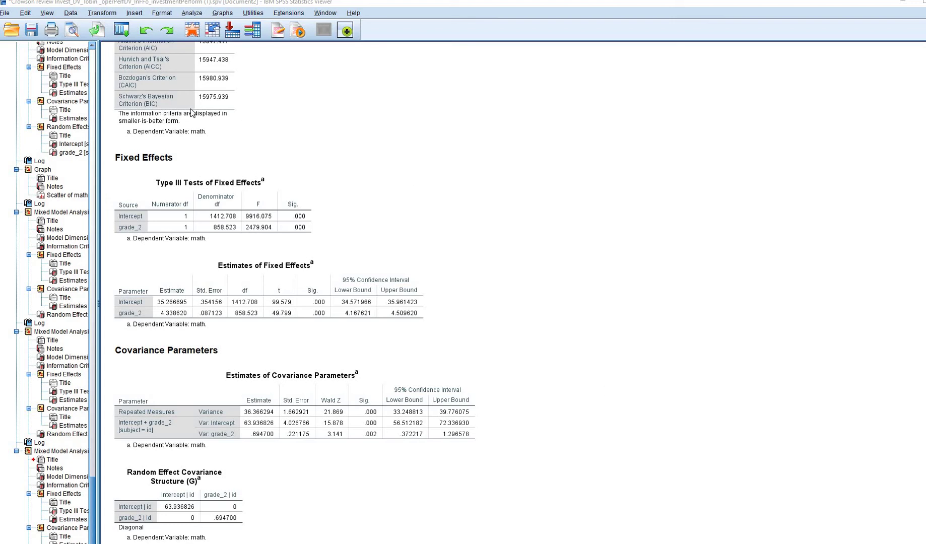
Set the covariance type of the random intercept and grade_2 slope to Unstructured and run the linear mixed model.
{"action": "left_click", "coordinate": [190, 14]}
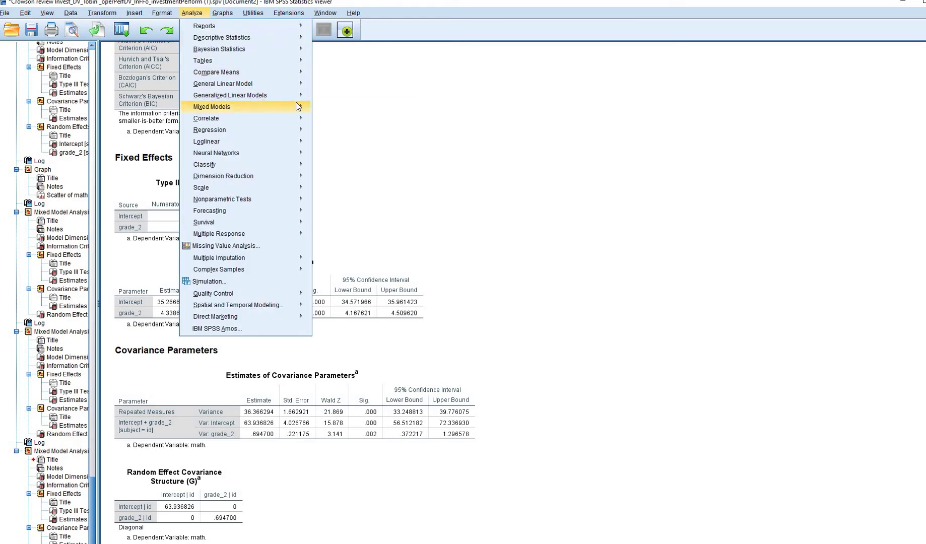
{"action": "mouse_move", "coordinate": [297, 107]}
{"action": "left_click", "coordinate": [390, 133]}
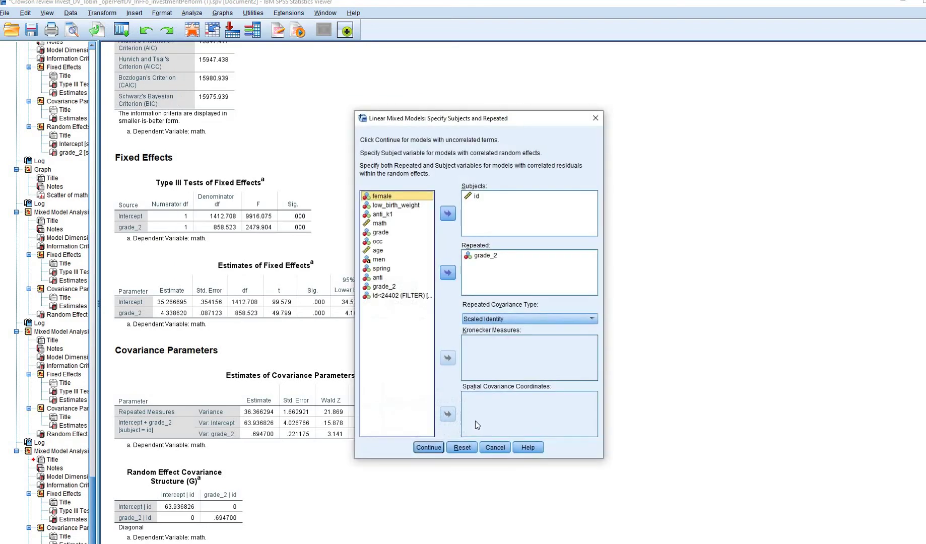
{"action": "left_click", "coordinate": [428, 447]}
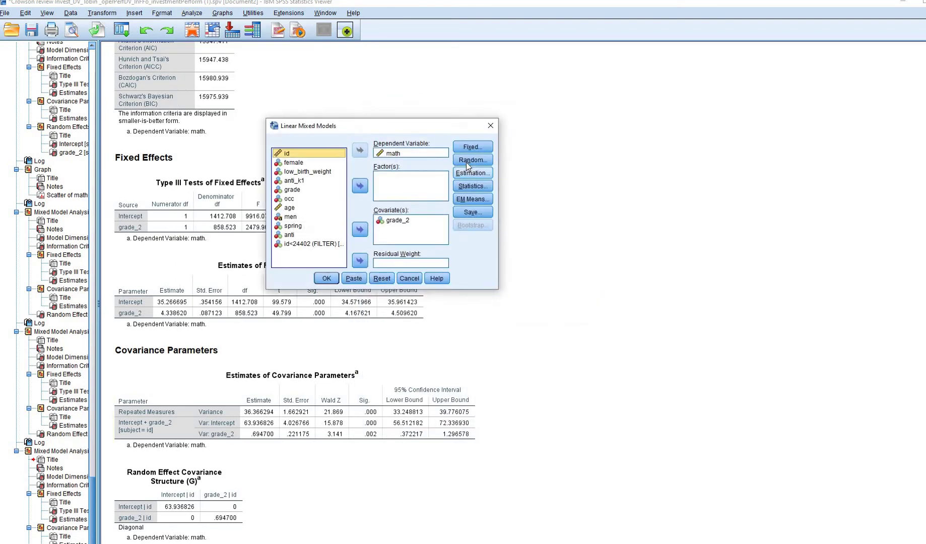
{"action": "left_click", "coordinate": [469, 162]}
{"action": "left_click_drag", "start_coordinate": [562, 161], "coordinate": [615, 120]}
{"action": "left_click", "coordinate": [674, 169]}
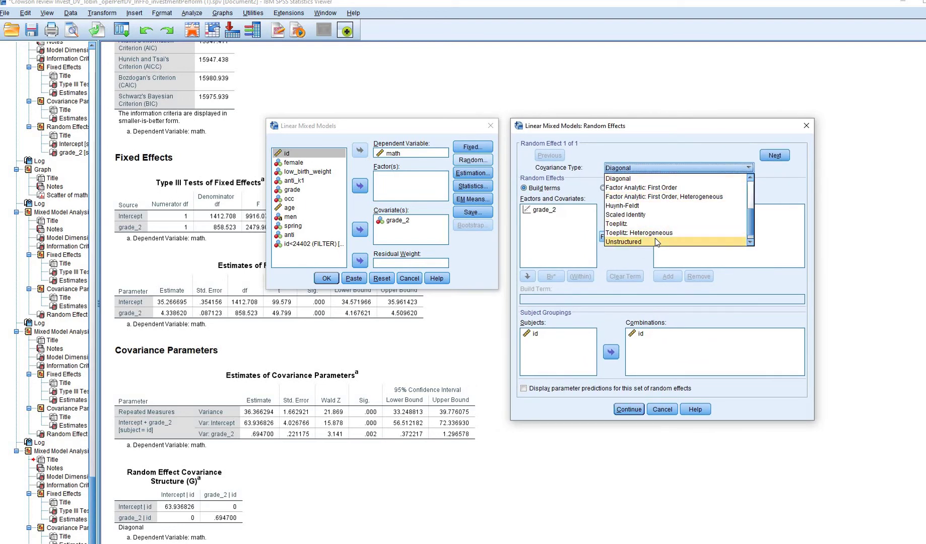
{"action": "left_click", "coordinate": [656, 243]}
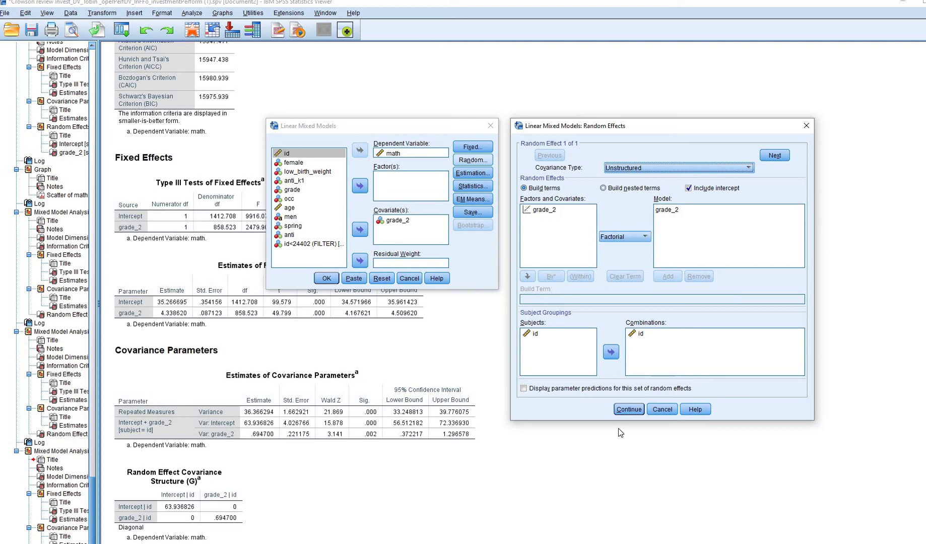
{"action": "left_click", "coordinate": [628, 409]}
{"action": "left_click", "coordinate": [327, 278]}
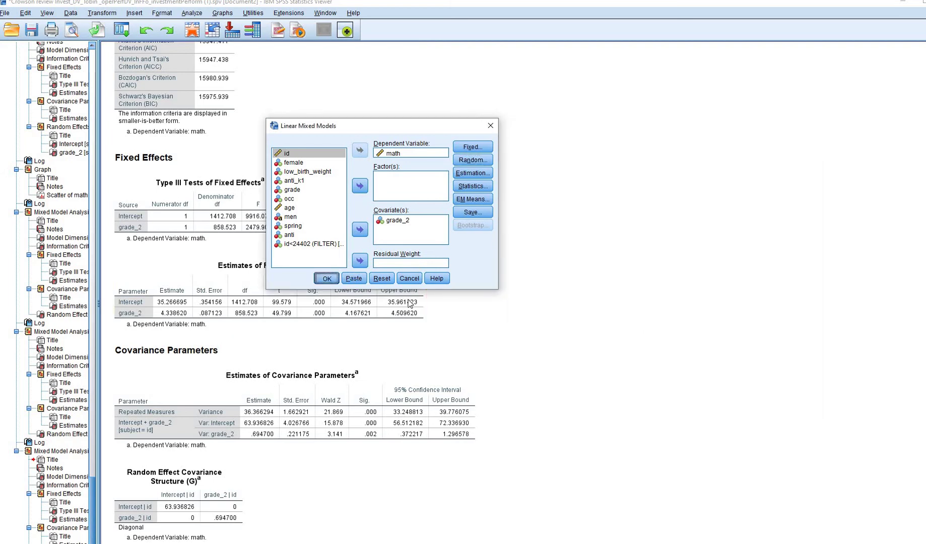
{"action": "scroll", "coordinate": [413, 316], "scroll_direction": "down", "scroll_amount": 5}
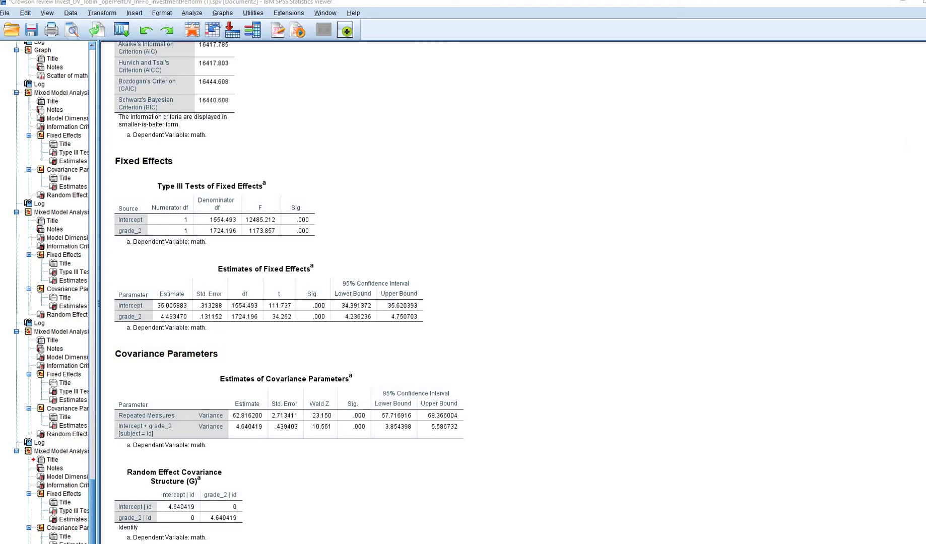
Check that the random effects use the Unstructured covariance type and paste the linear mixed model as syntax.
{"action": "left_click", "coordinate": [192, 13]}
{"action": "mouse_move", "coordinate": [242, 106]}
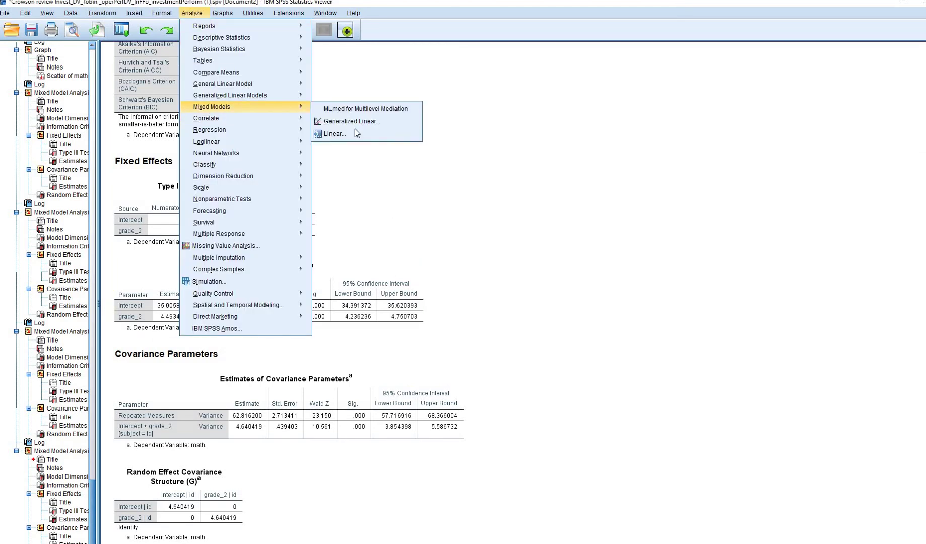
{"action": "left_click", "coordinate": [334, 133]}
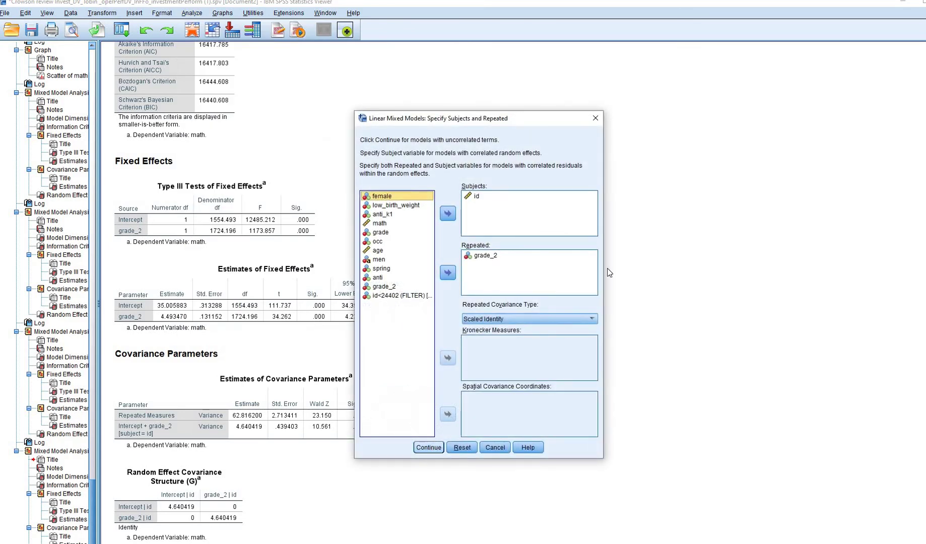
{"action": "left_click", "coordinate": [429, 448]}
{"action": "left_click", "coordinate": [485, 159]}
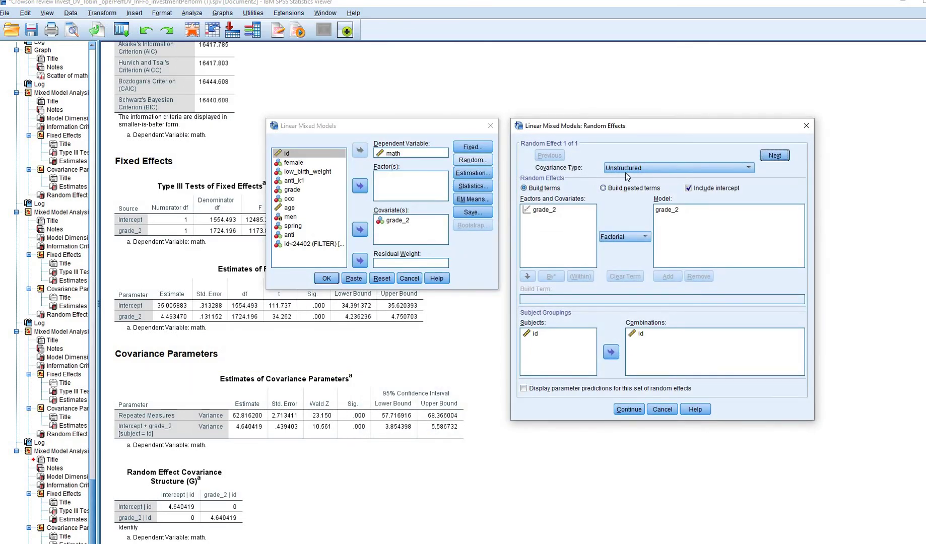
{"action": "left_click", "coordinate": [625, 173]}
{"action": "left_click", "coordinate": [546, 172]}
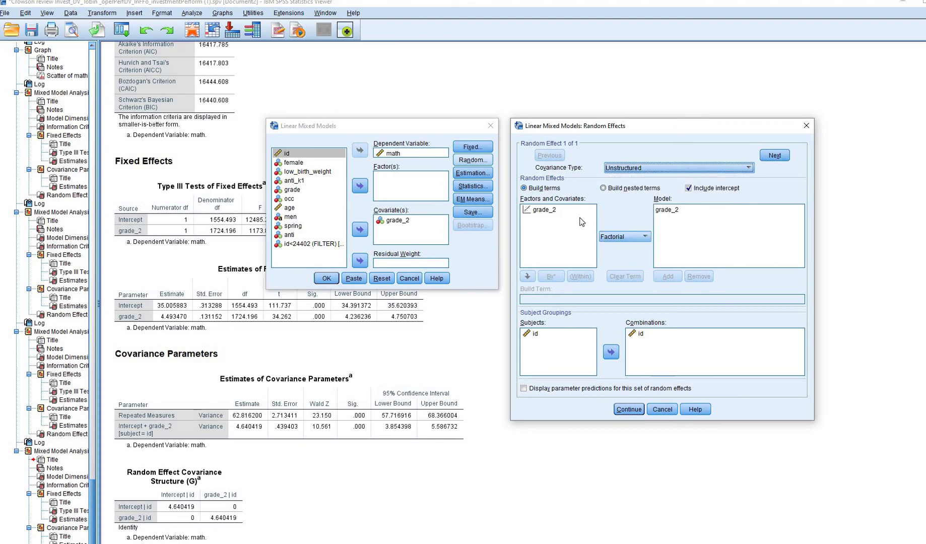
{"action": "left_click", "coordinate": [628, 409]}
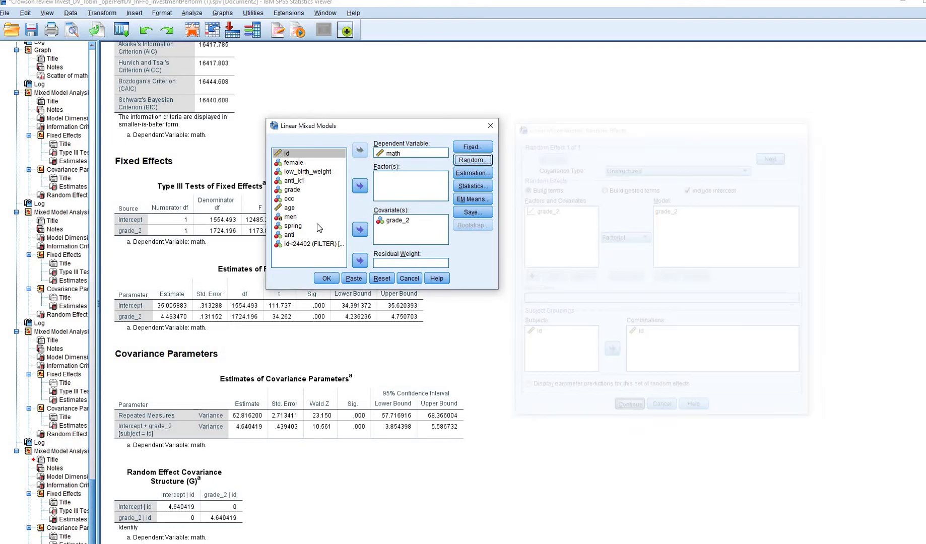
{"action": "left_click", "coordinate": [365, 272]}
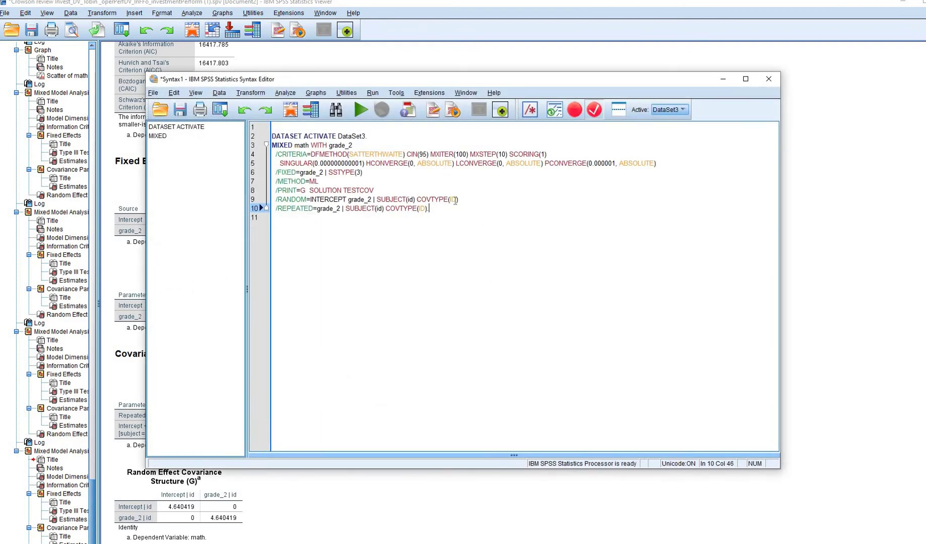
Change the COVTYPE in the RANDOM subcommand of the MIXED syntax to UN.
{"action": "left_click", "coordinate": [463, 203]}
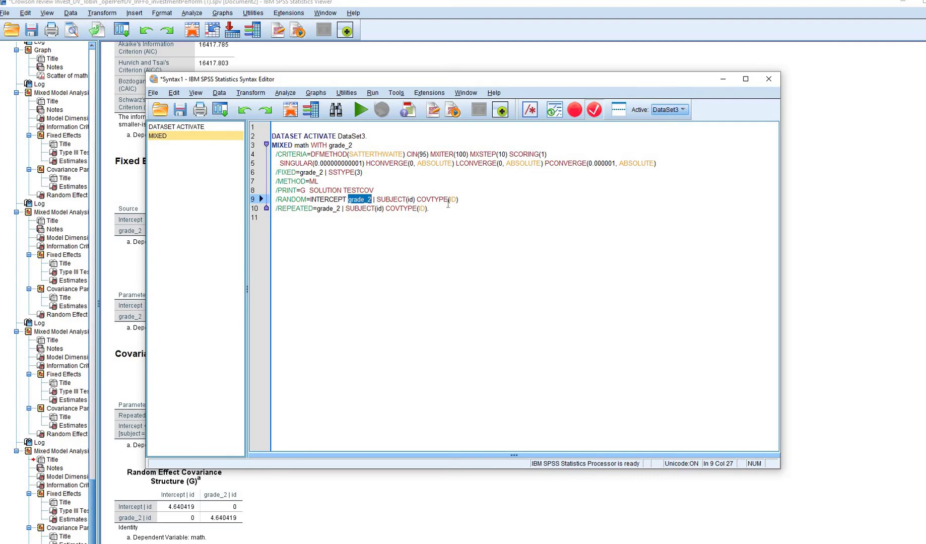
{"action": "key", "text": "ctrl+Right"}
{"action": "key", "text": "ctrl+Right"}
{"action": "key", "text": "ctrl+Right"}
{"action": "key", "text": "ctrl+Right"}
{"action": "key", "text": "ctrl+Right"}
{"action": "key", "text": "ctrl+Right"}
{"action": "type", "text": "U"}
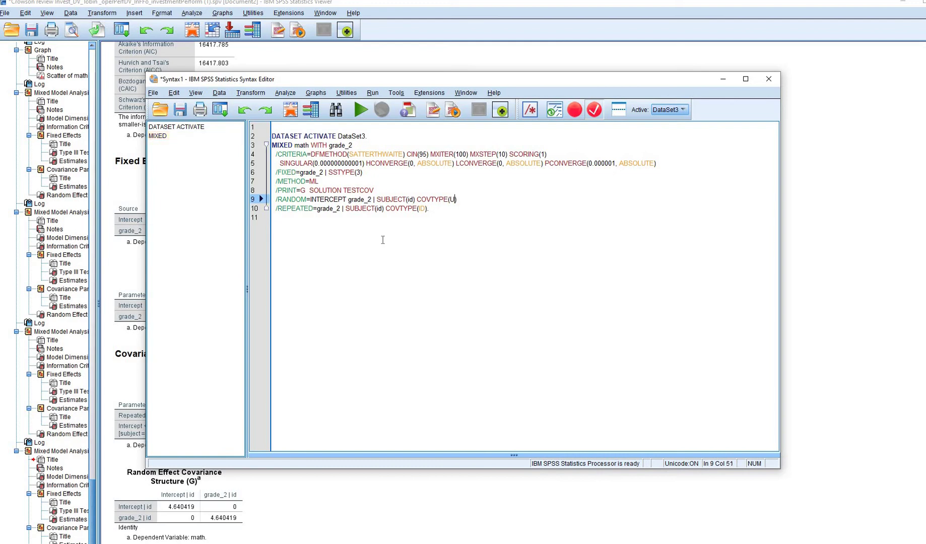
{"action": "type", "text": "N"}
{"action": "left_click", "coordinate": [450, 227]}
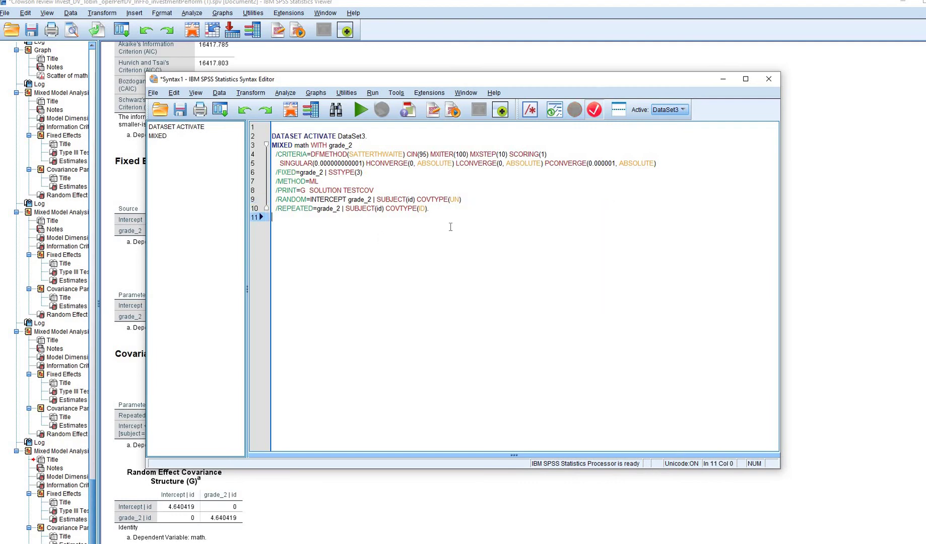
Select the whole MIXED command in the syntax, from its first line through the REPEATED subcommand, and run it.
{"action": "key", "text": "shift+Up"}
{"action": "key", "text": "shift+Up"}
{"action": "key", "text": "shift+Up"}
{"action": "key", "text": "shift+Up"}
{"action": "key", "text": "shift+Up"}
{"action": "key", "text": "shift+Up"}
{"action": "key", "text": "shift+Up"}
{"action": "key", "text": "shift+Up"}
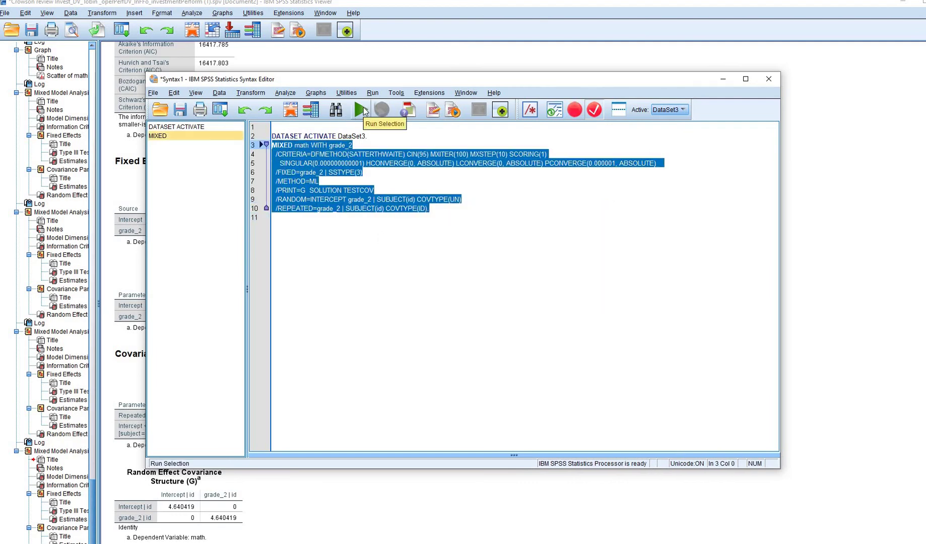
{"action": "left_click", "coordinate": [363, 110]}
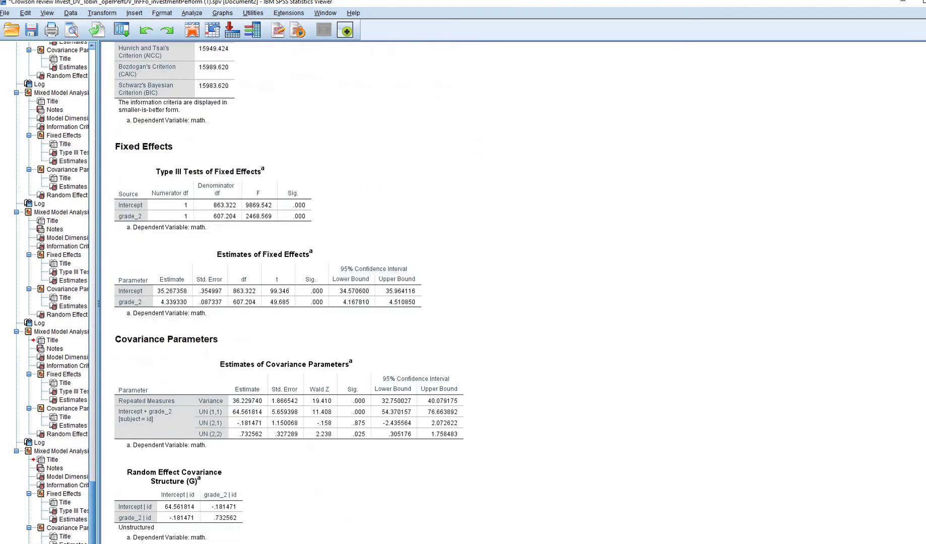
Examine the UN (1,1), UN (2,2) and UN (2,1) estimates and their significance in the unstructured model's covariance parameters table.
{"action": "left_click_drag", "start_coordinate": [337, 366], "coordinate": [229, 373]}
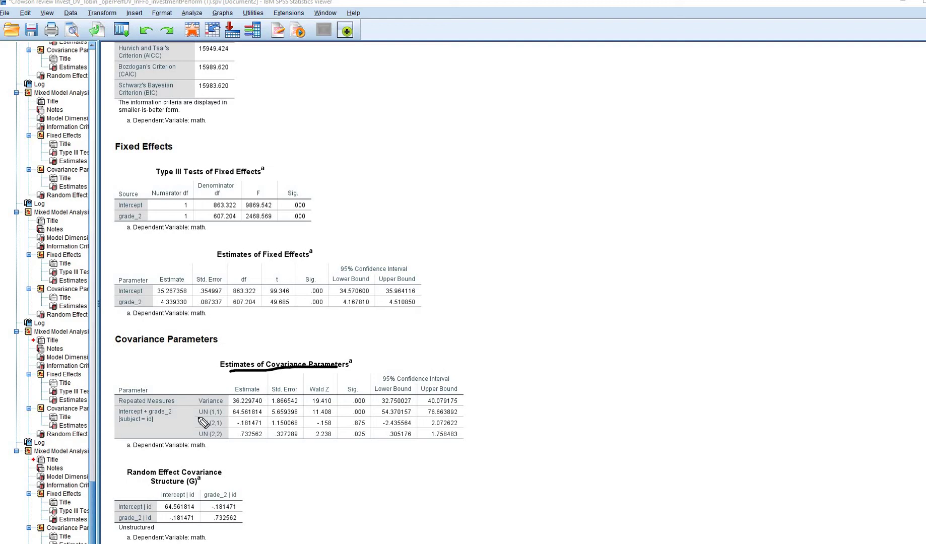
{"action": "left_click_drag", "start_coordinate": [198, 418], "coordinate": [264, 418]}
{"action": "left_click_drag", "start_coordinate": [347, 415], "coordinate": [373, 416]}
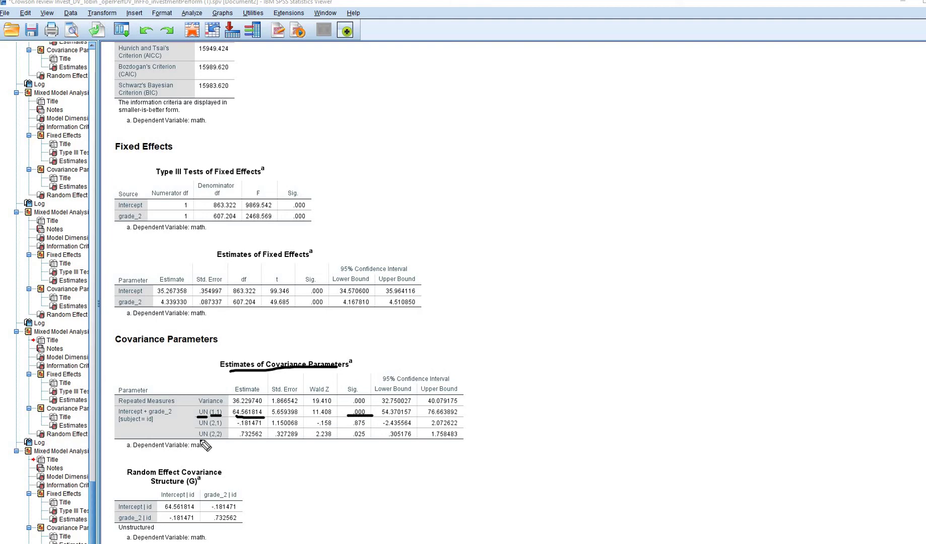
{"action": "left_click_drag", "start_coordinate": [198, 439], "coordinate": [269, 442]}
{"action": "left_click_drag", "start_coordinate": [352, 440], "coordinate": [370, 440]}
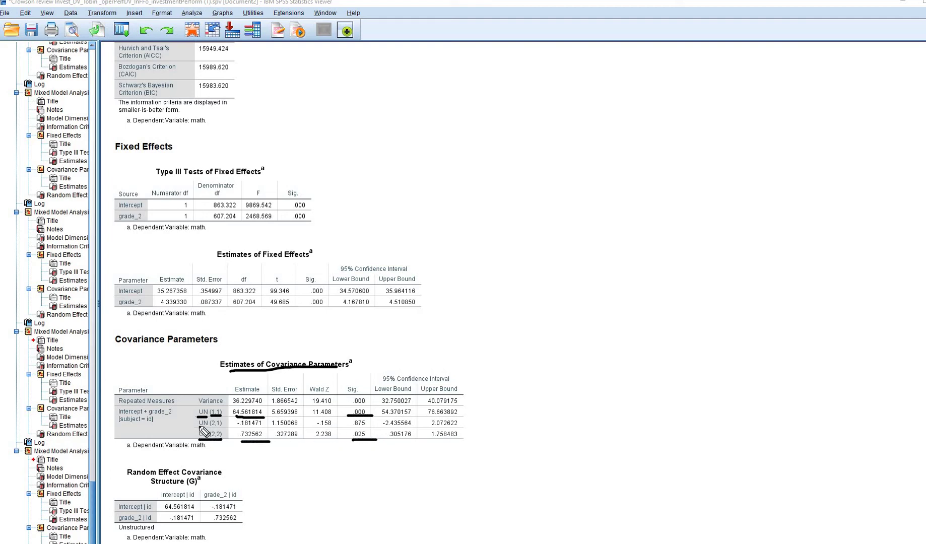
{"action": "left_click_drag", "start_coordinate": [197, 427], "coordinate": [262, 427]}
{"action": "left_click_drag", "start_coordinate": [371, 425], "coordinate": [349, 428]}
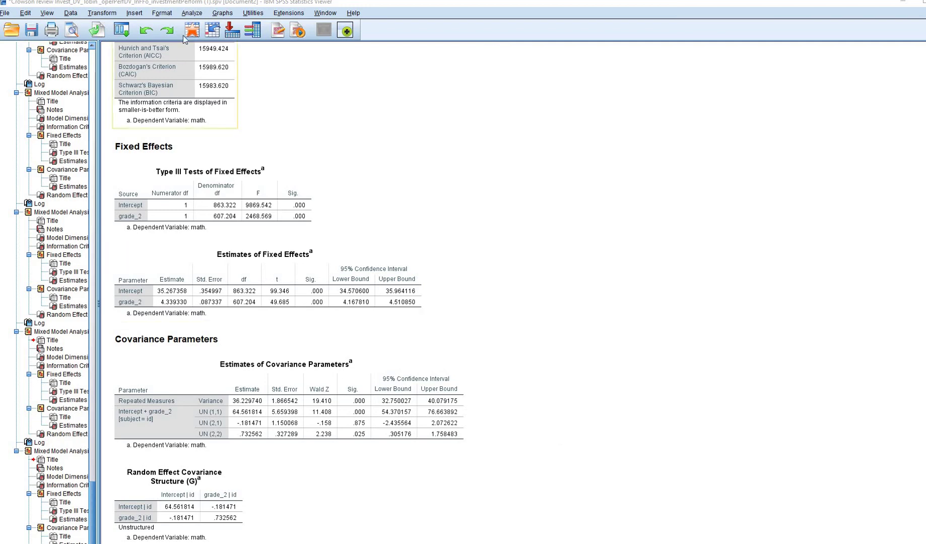
Set the repeated covariance type for grade_2 to Diagonal in the linear mixed model and run it.
{"action": "left_click", "coordinate": [190, 14]}
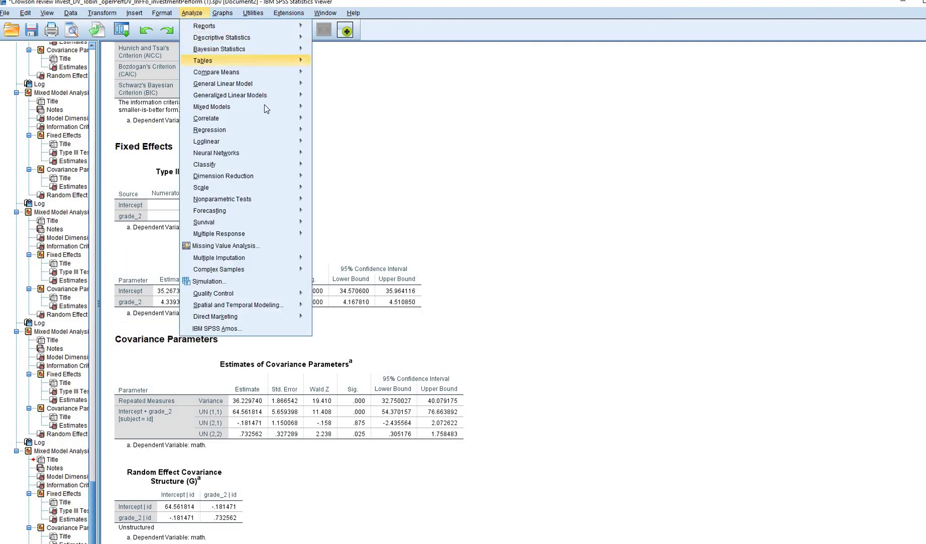
{"action": "mouse_move", "coordinate": [272, 107]}
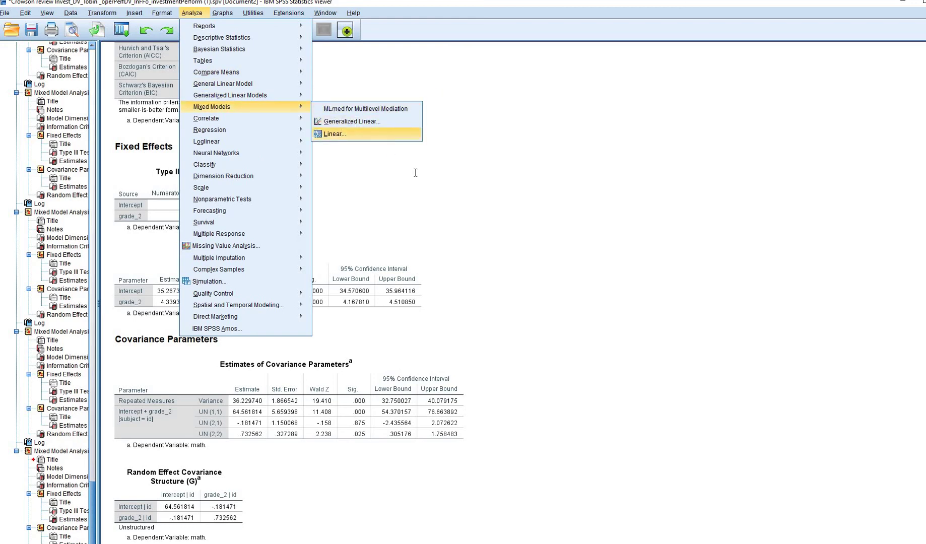
{"action": "left_click", "coordinate": [346, 134]}
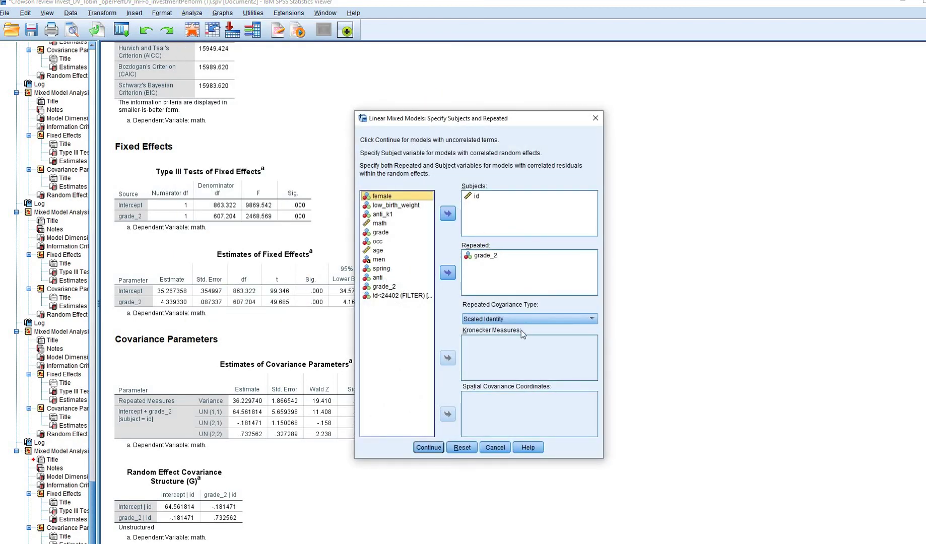
{"action": "left_click", "coordinate": [533, 319]}
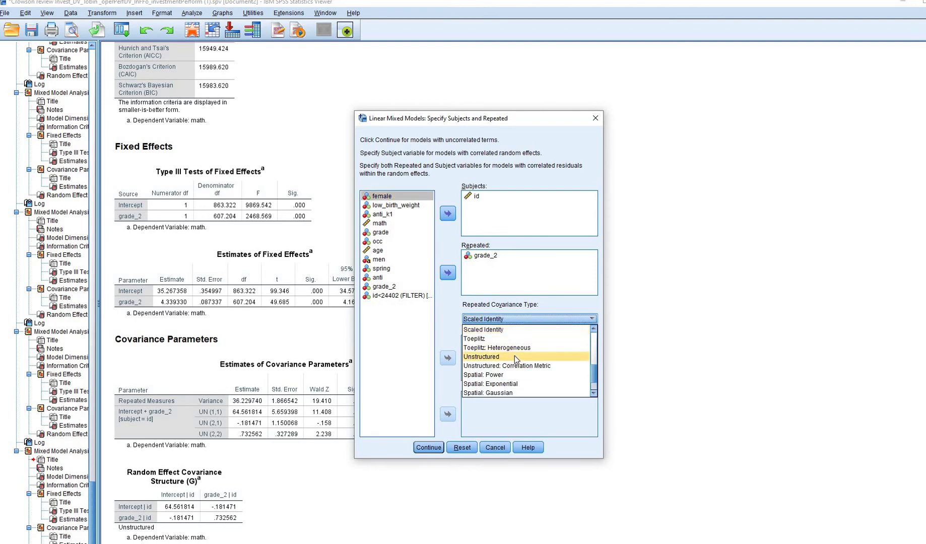
{"action": "scroll", "coordinate": [515, 353], "scroll_direction": "up", "scroll_amount": 3}
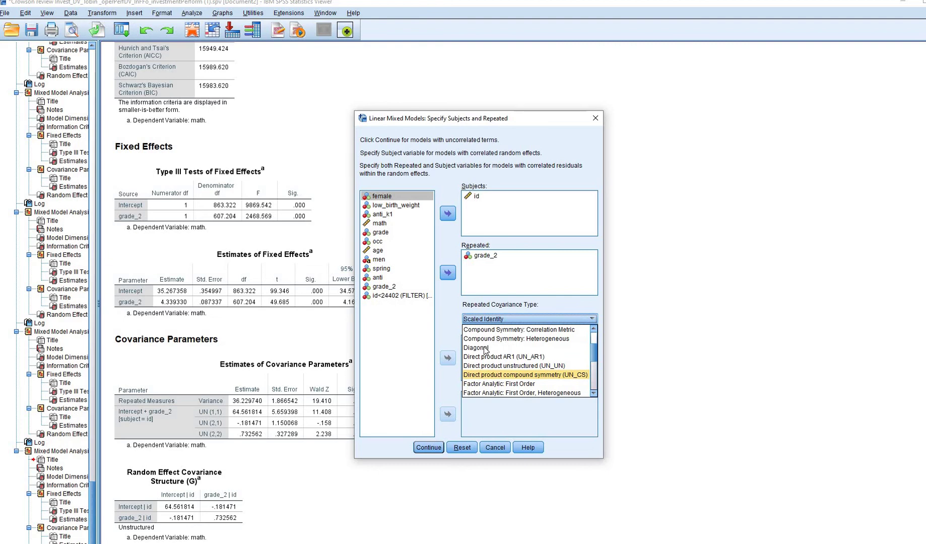
{"action": "left_click", "coordinate": [498, 348]}
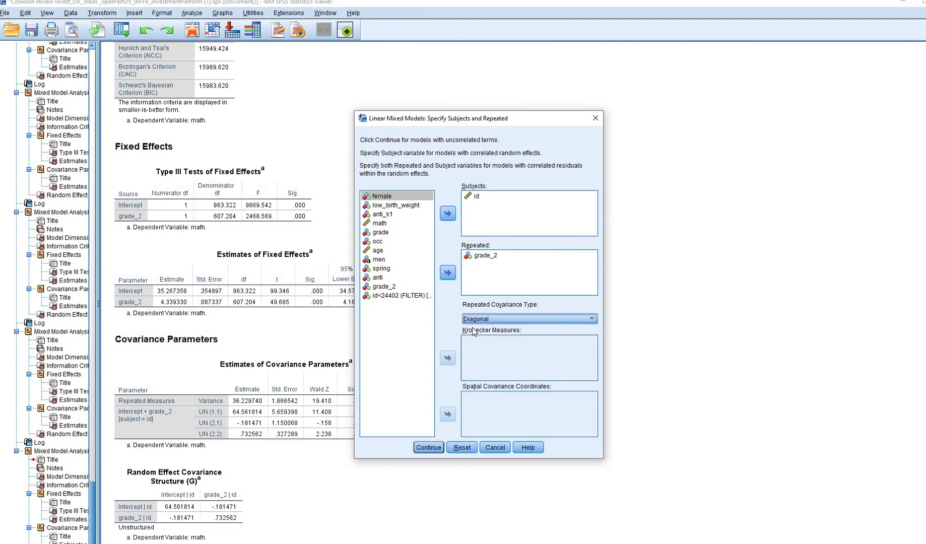
{"action": "left_click", "coordinate": [427, 447]}
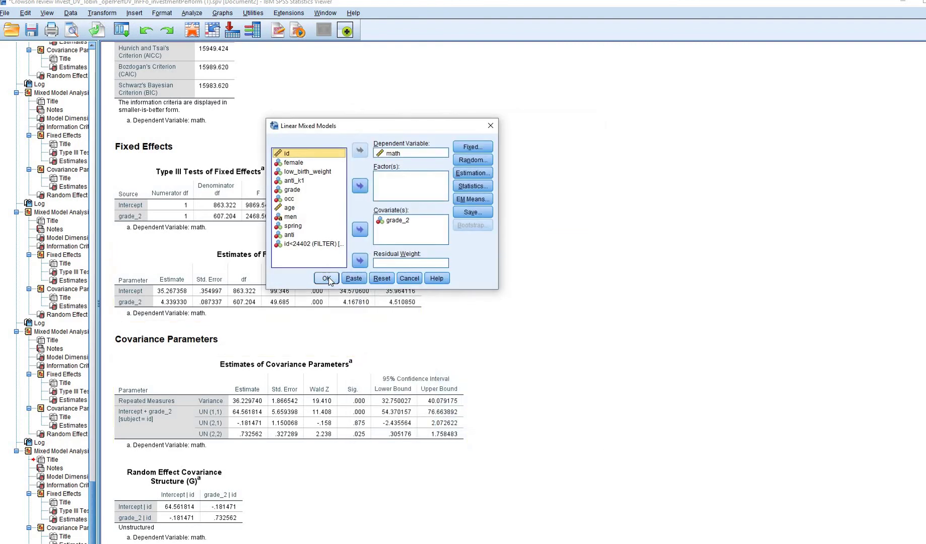
{"action": "key", "text": "Return"}
Examine the separate repeated-measures variance estimates for each grade_2 occasion in the Estimates of Covariance Parameters table.
{"action": "scroll", "coordinate": [418, 303], "scroll_direction": "down", "scroll_amount": 10}
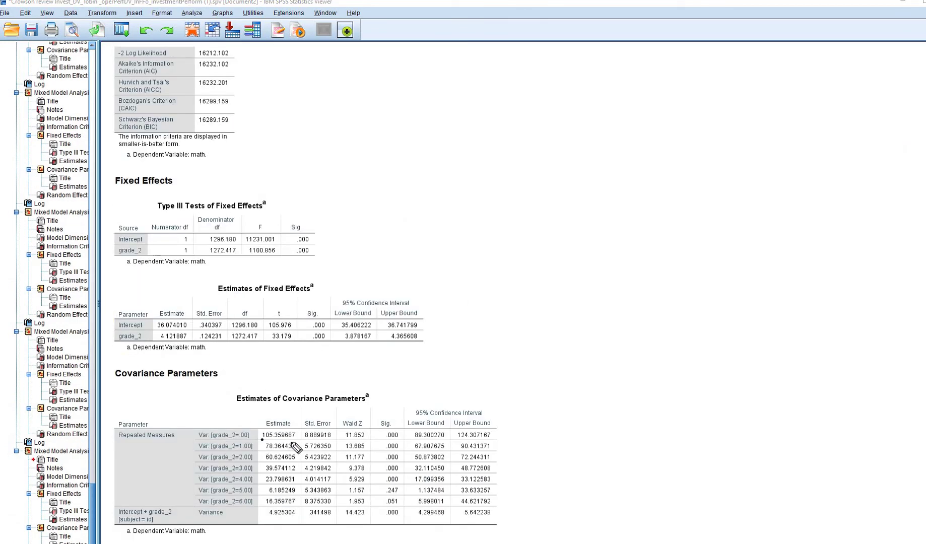
{"action": "mouse_move", "coordinate": [262, 440]}
{"action": "left_mouse_down"}
{"action": "mouse_move", "coordinate": [291, 443]}
{"action": "mouse_move", "coordinate": [263, 451]}
{"action": "mouse_move", "coordinate": [262, 462]}
{"action": "left_mouse_up"}
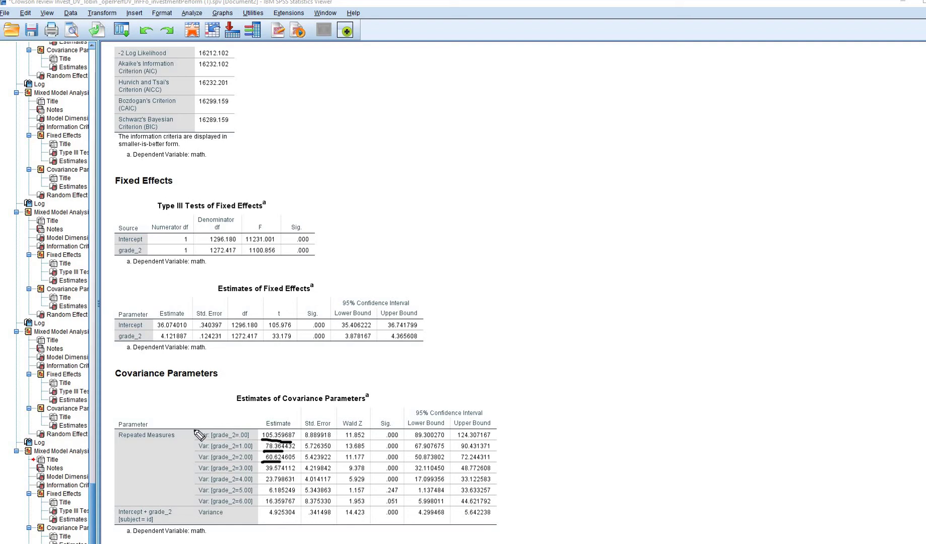
{"action": "mouse_move", "coordinate": [193, 430]}
{"action": "left_mouse_down"}
{"action": "mouse_move", "coordinate": [176, 490]}
{"action": "mouse_move", "coordinate": [187, 502]}
{"action": "left_mouse_up"}
{"action": "key", "text": "Escape"}
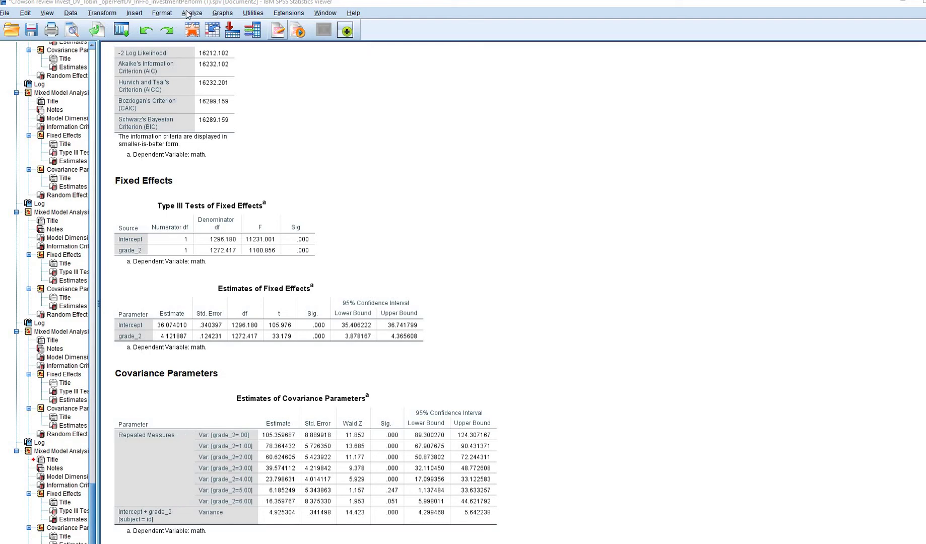
Change the linear mixed model's repeated covariance type to AR(1) and run the analysis.
{"action": "left_click", "coordinate": [191, 13]}
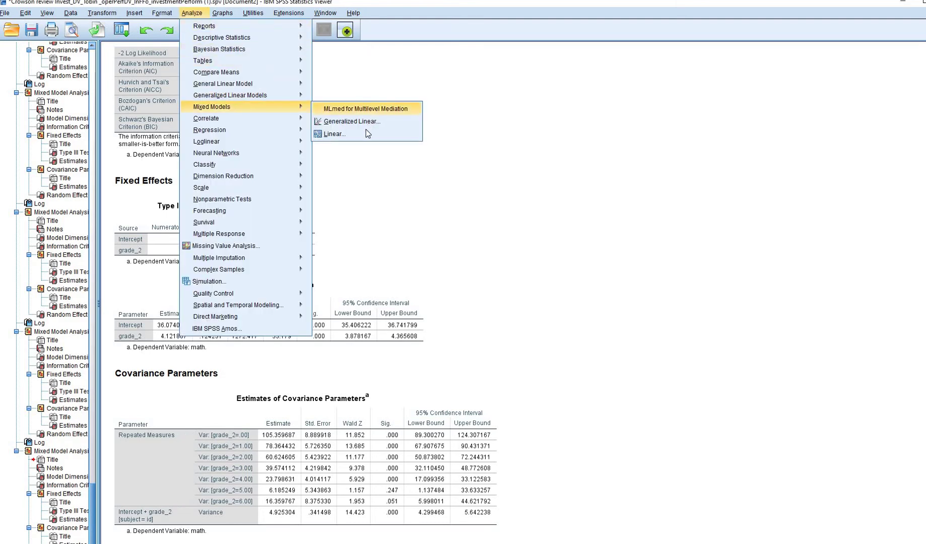
{"action": "left_click", "coordinate": [376, 133]}
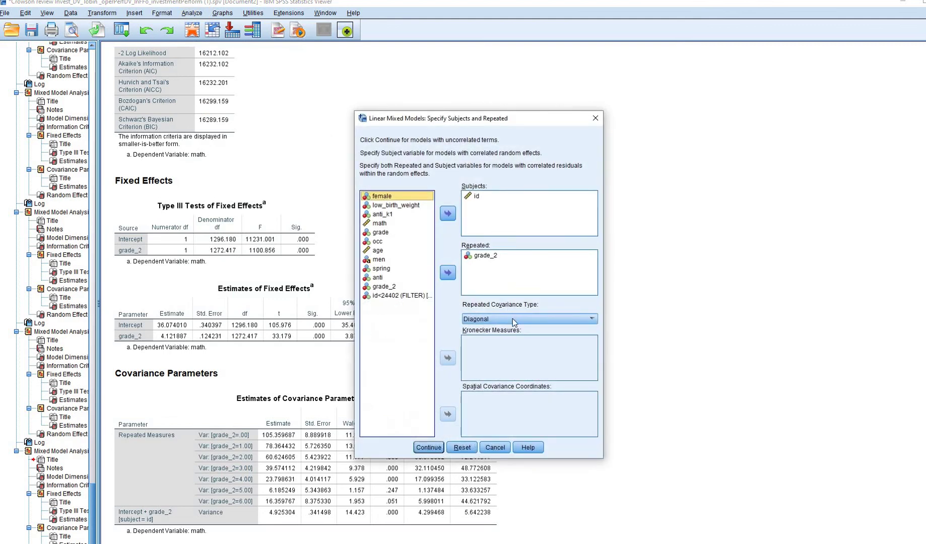
{"action": "left_click", "coordinate": [512, 318]}
{"action": "scroll", "coordinate": [520, 342], "scroll_direction": "up", "scroll_amount": 3}
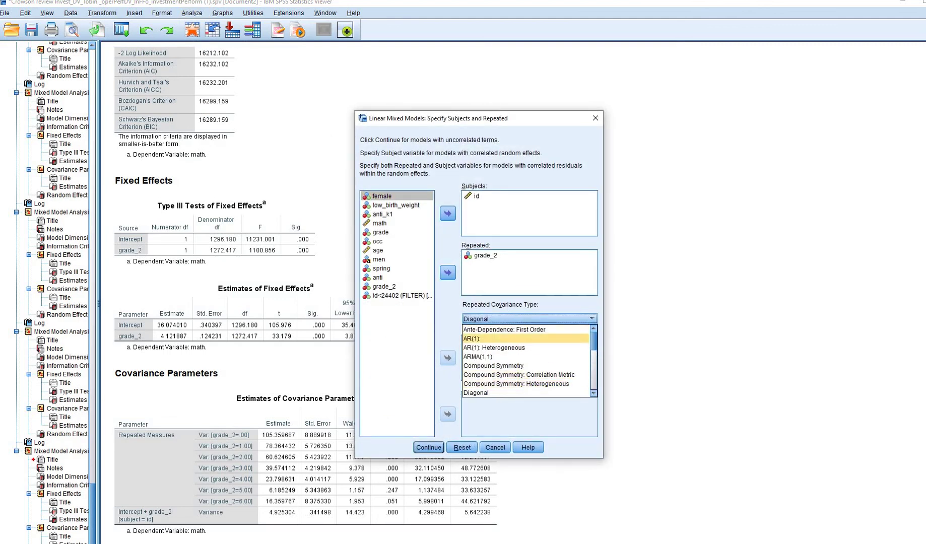
{"action": "left_click", "coordinate": [481, 340]}
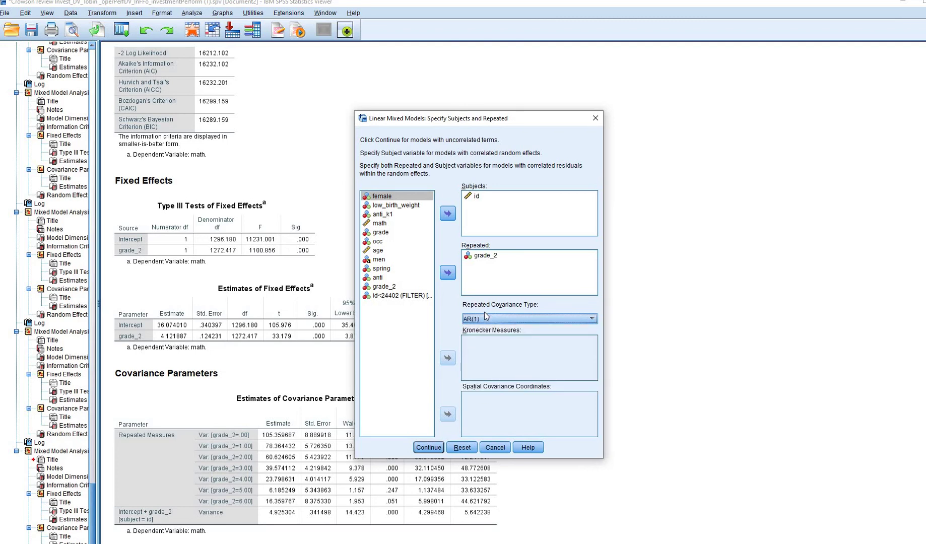
{"action": "left_click", "coordinate": [426, 448]}
{"action": "left_click", "coordinate": [327, 280]}
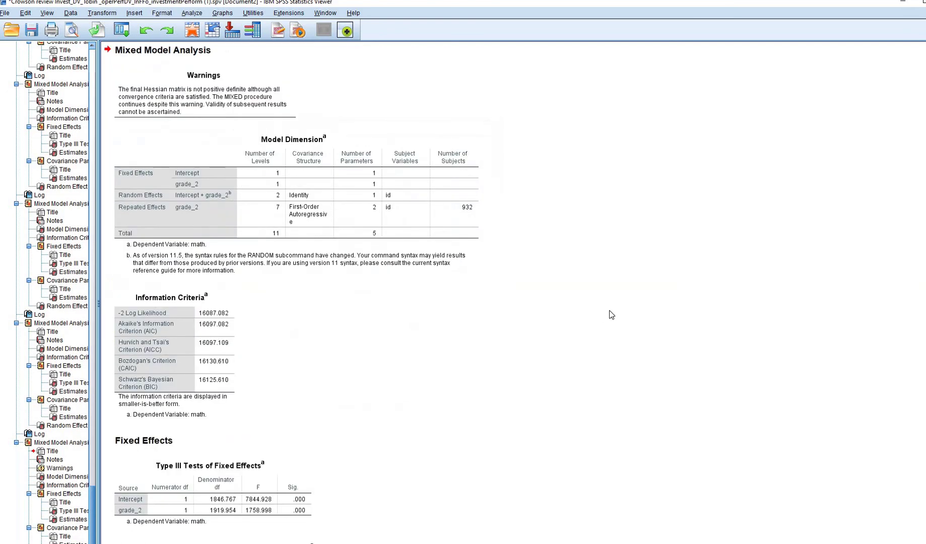
Examine the AR(1) model's output, especially the AR1 diagonal, AR1 rho and random-effect variance estimates in the covariance parameters table.
{"action": "scroll", "coordinate": [704, 299], "scroll_direction": "down", "scroll_amount": 3}
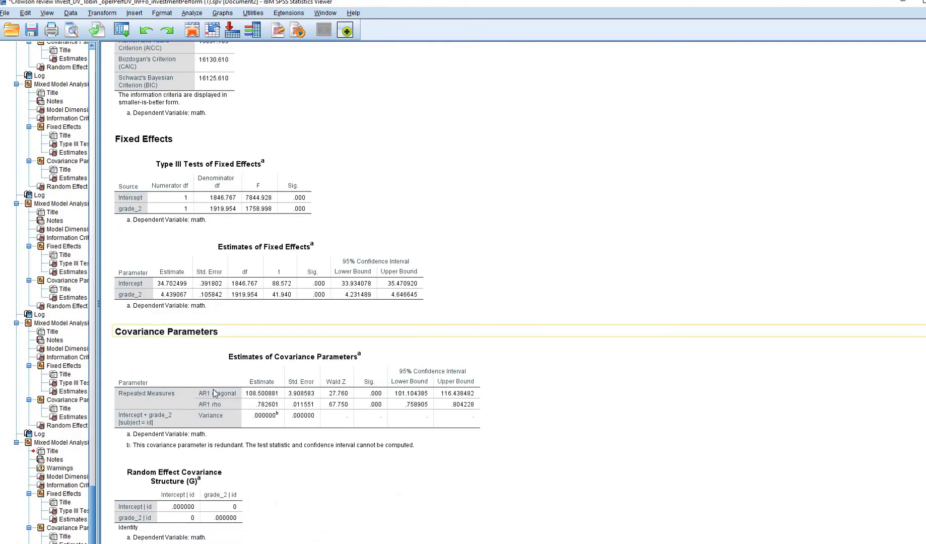
{"action": "scroll", "coordinate": [287, 267], "scroll_direction": "up", "scroll_amount": 8}
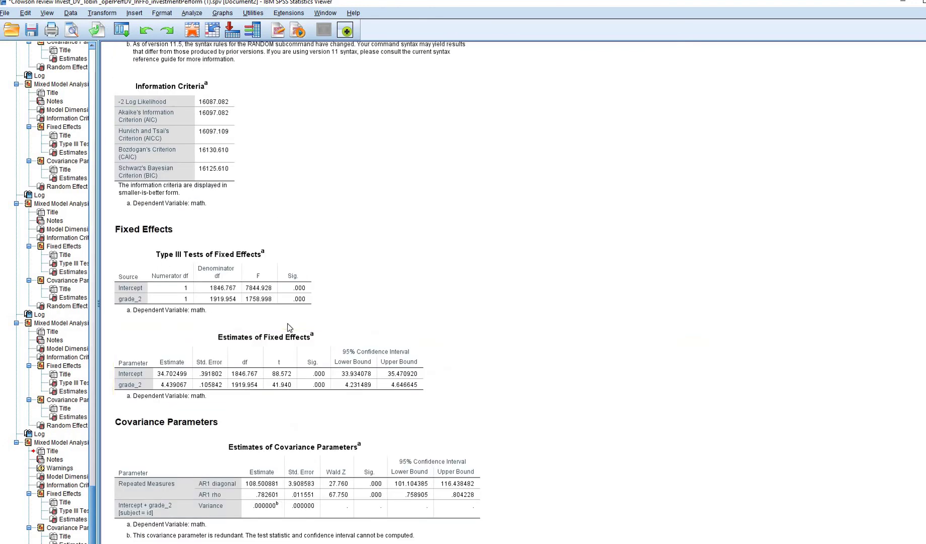
{"action": "scroll", "coordinate": [484, 295], "scroll_direction": "down", "scroll_amount": 8}
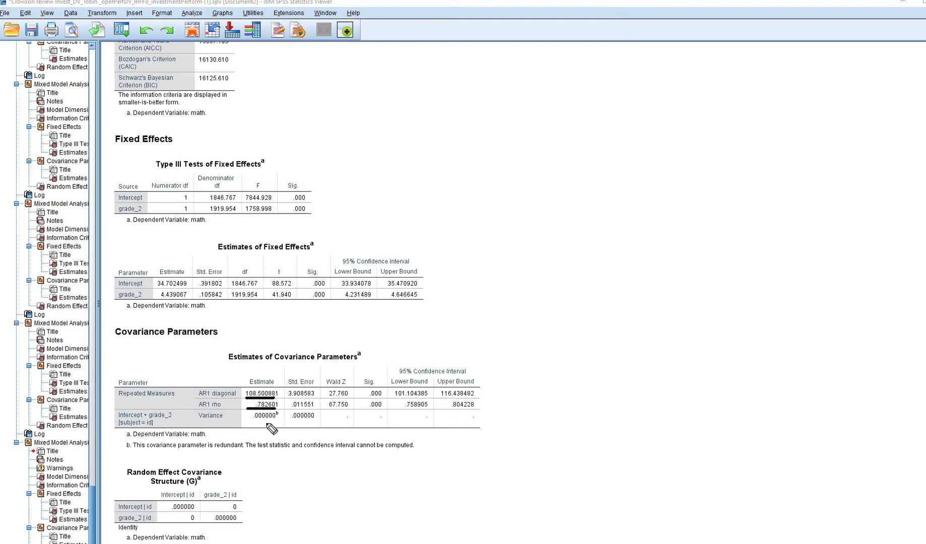
{"action": "left_click_drag", "start_coordinate": [243, 424], "coordinate": [265, 422]}
{"action": "mouse_move", "coordinate": [254, 391]}
{"action": "left_mouse_down"}
{"action": "mouse_move", "coordinate": [283, 408]}
{"action": "mouse_move", "coordinate": [274, 392]}
{"action": "mouse_move", "coordinate": [250, 393]}
{"action": "mouse_move", "coordinate": [244, 409]}
{"action": "mouse_move", "coordinate": [263, 414]}
{"action": "mouse_move", "coordinate": [284, 401]}
{"action": "mouse_move", "coordinate": [238, 396]}
{"action": "mouse_move", "coordinate": [237, 411]}
{"action": "mouse_move", "coordinate": [260, 416]}
{"action": "left_mouse_up"}
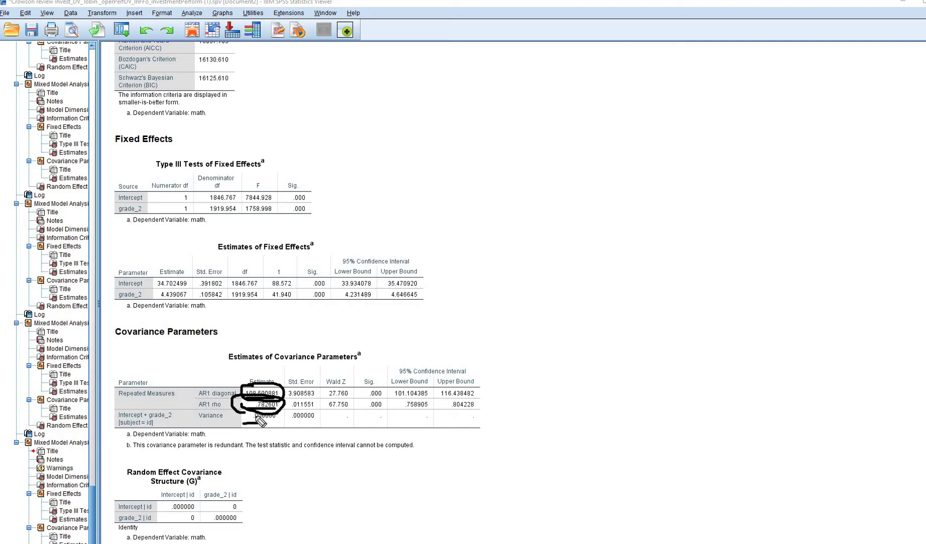
{"action": "mouse_move", "coordinate": [277, 447]}
{"action": "left_mouse_down"}
{"action": "mouse_move", "coordinate": [270, 433]}
{"action": "mouse_move", "coordinate": [242, 425]}
{"action": "mouse_move", "coordinate": [273, 425]}
{"action": "left_mouse_up"}
{"action": "key", "text": "Escape"}
{"action": "scroll", "coordinate": [368, 340], "scroll_direction": "up", "scroll_amount": 5}
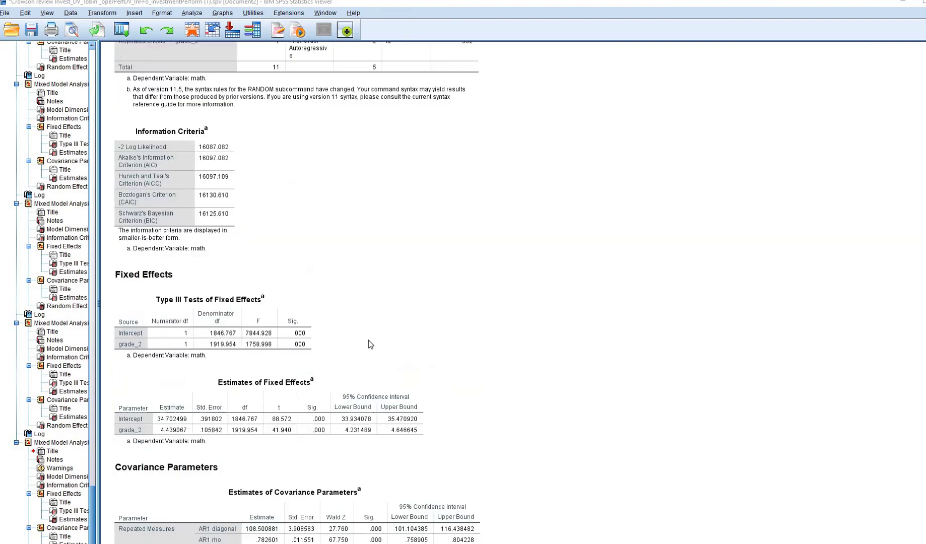
{"action": "scroll", "coordinate": [369, 340], "scroll_direction": "up", "scroll_amount": 15}
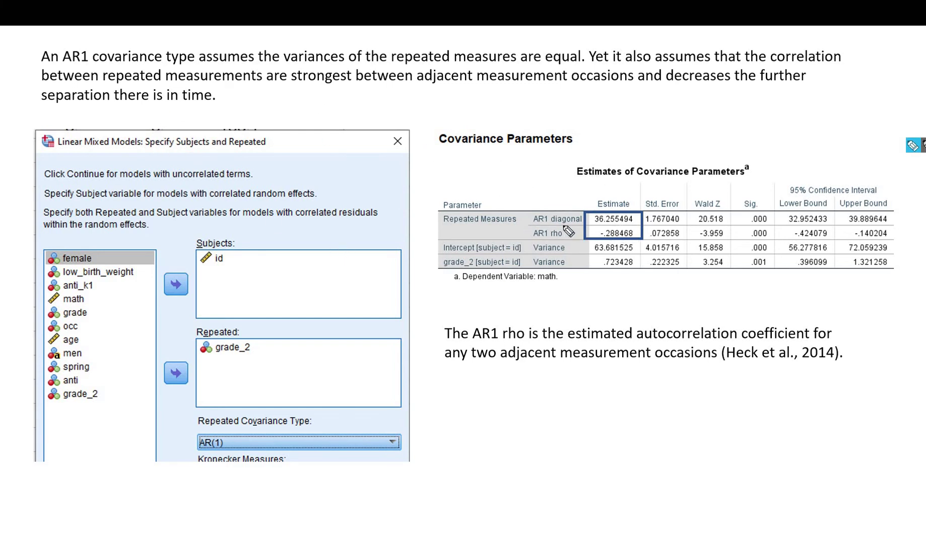
{"action": "left_click_drag", "start_coordinate": [540, 227], "coordinate": [638, 226]}
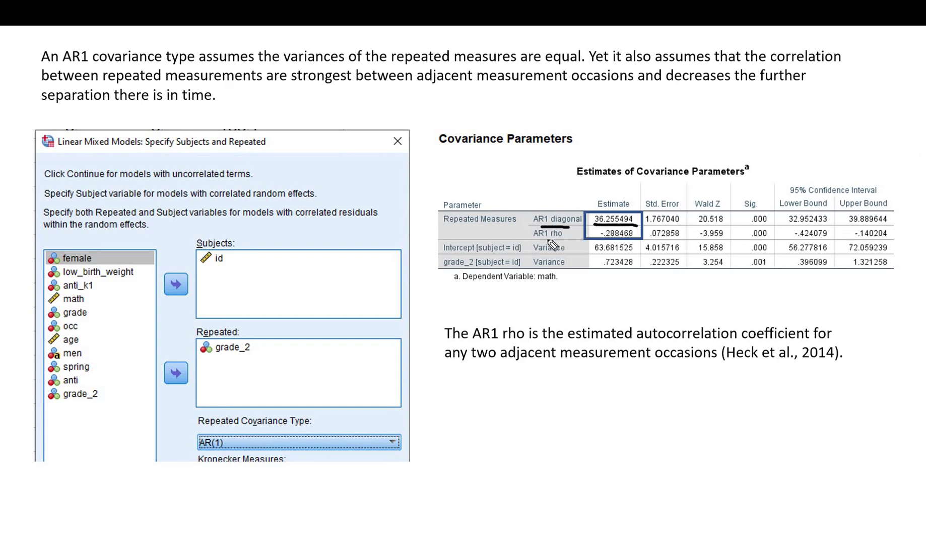
{"action": "left_click_drag", "start_coordinate": [528, 240], "coordinate": [634, 241]}
{"action": "mouse_move", "coordinate": [633, 254]}
{"action": "left_mouse_down"}
{"action": "mouse_move", "coordinate": [589, 254]}
{"action": "mouse_move", "coordinate": [640, 268]}
{"action": "left_mouse_up"}
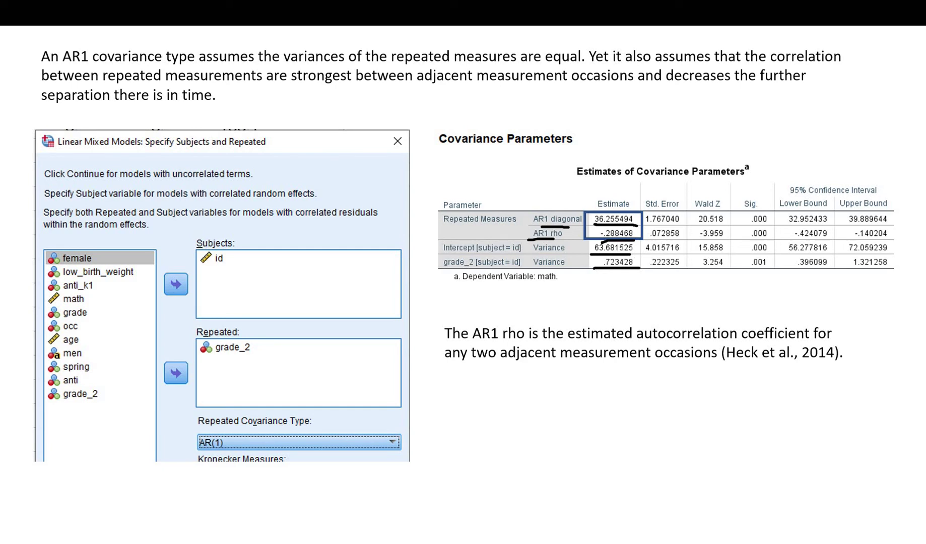
{"action": "key", "text": "e"}
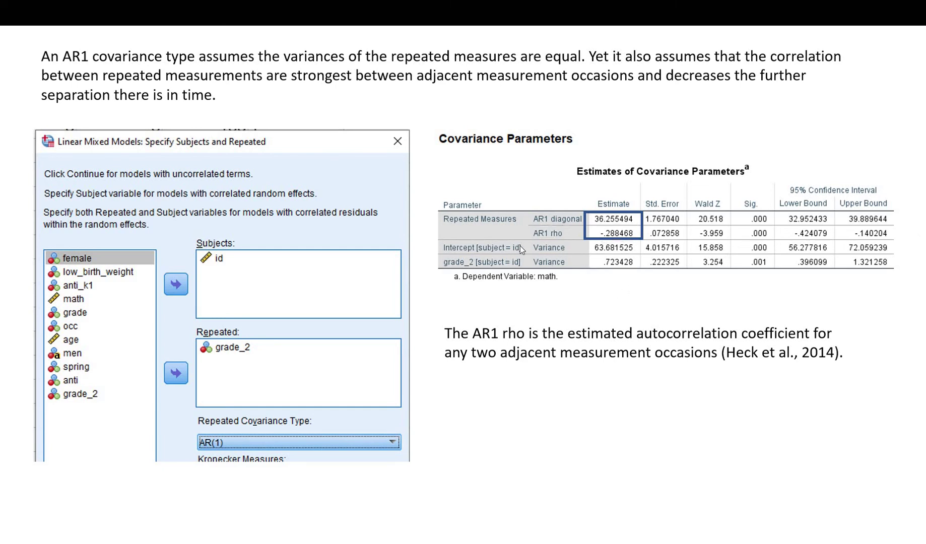
{"action": "left_click", "coordinate": [587, 256]}
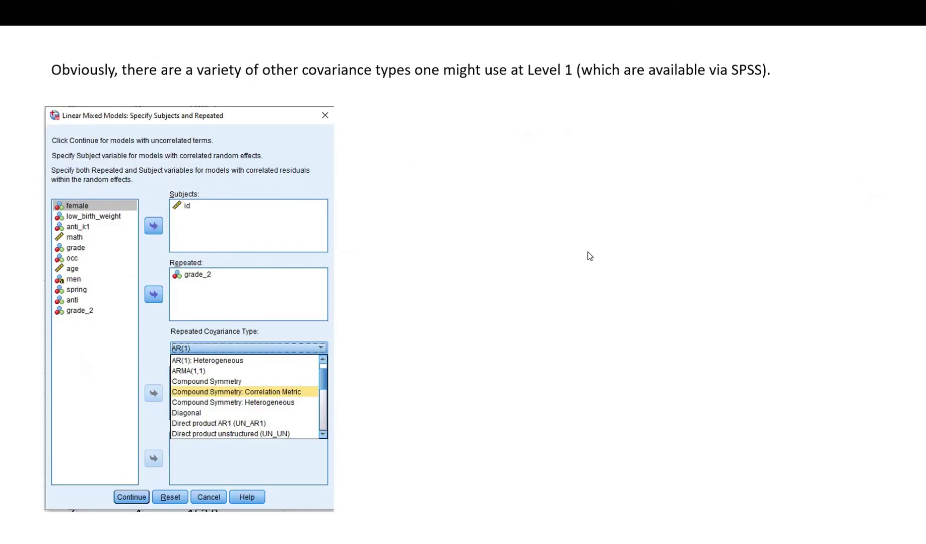
{"action": "left_click", "coordinate": [583, 260]}
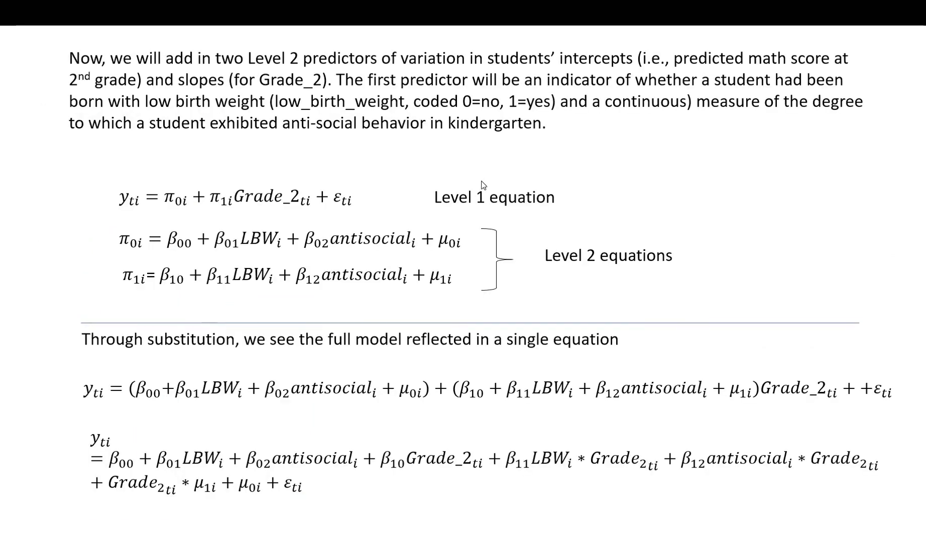
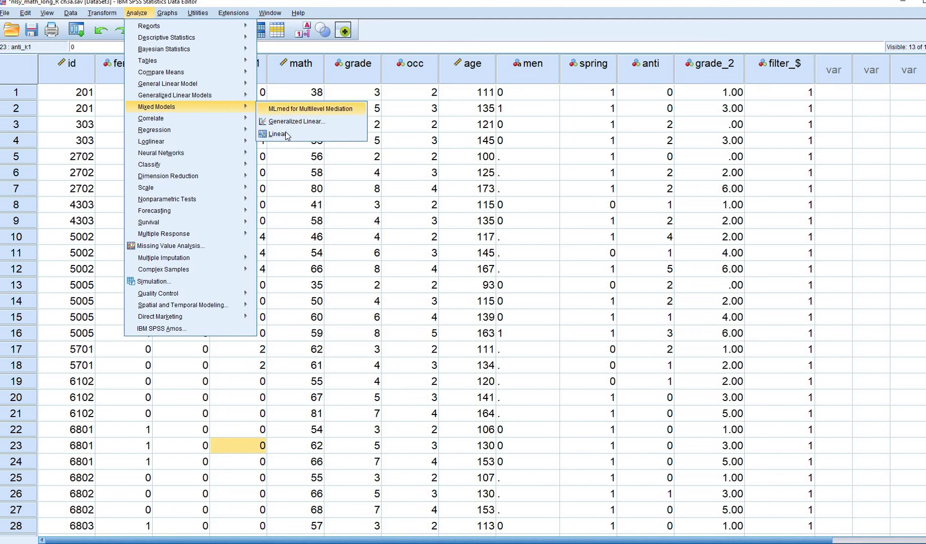
Start a linear mixed model with id as subject and grade_2 as repeated, setting the repeated covariance type to Scaled Identity.
{"action": "left_click", "coordinate": [283, 135]}
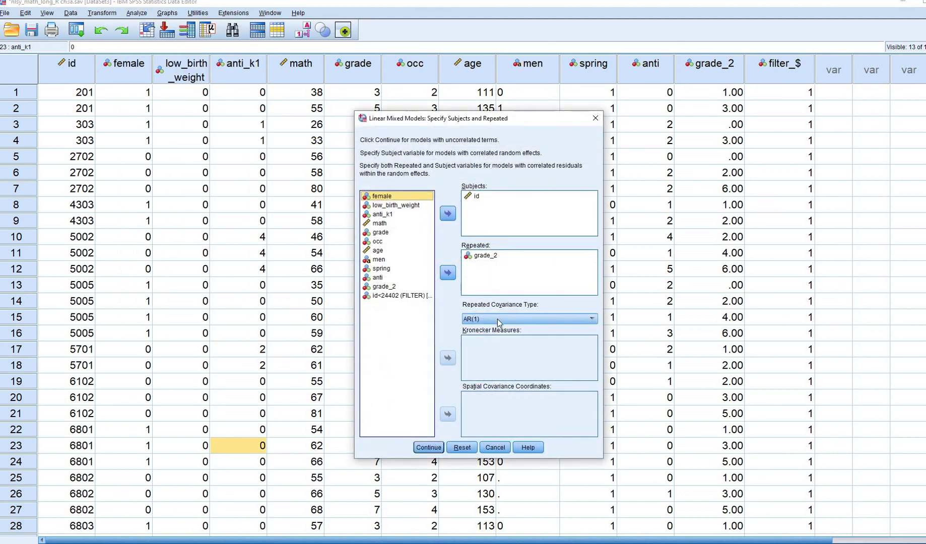
{"action": "left_click", "coordinate": [497, 319]}
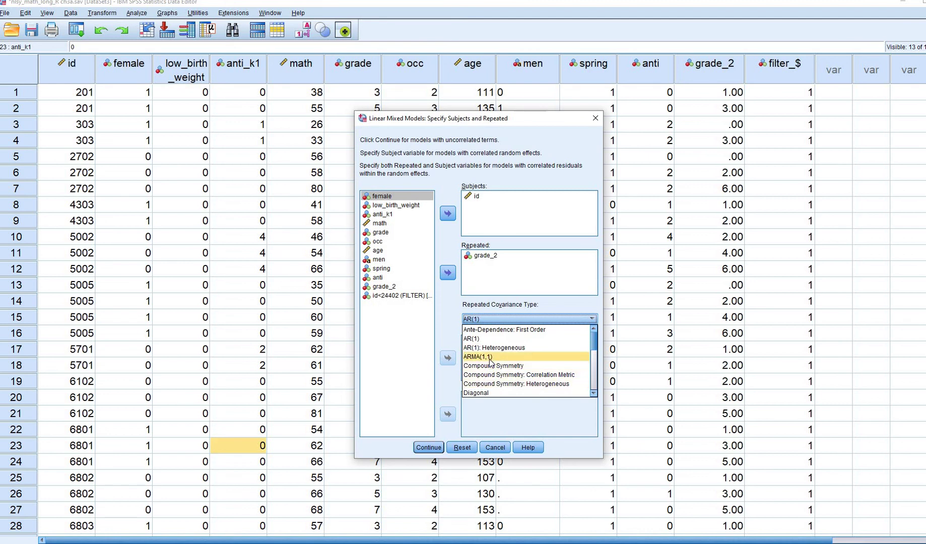
{"action": "scroll", "coordinate": [491, 362], "scroll_direction": "down", "scroll_amount": 4}
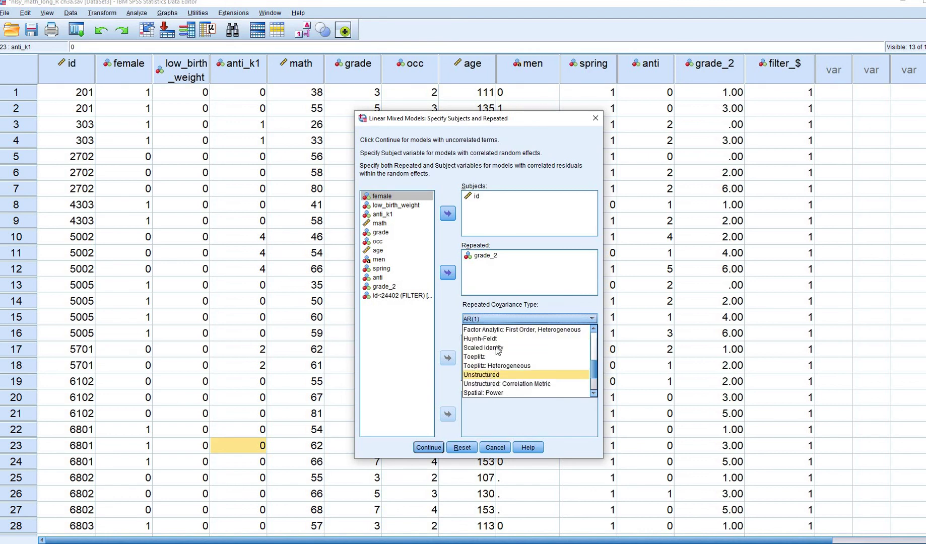
{"action": "left_click", "coordinate": [493, 349]}
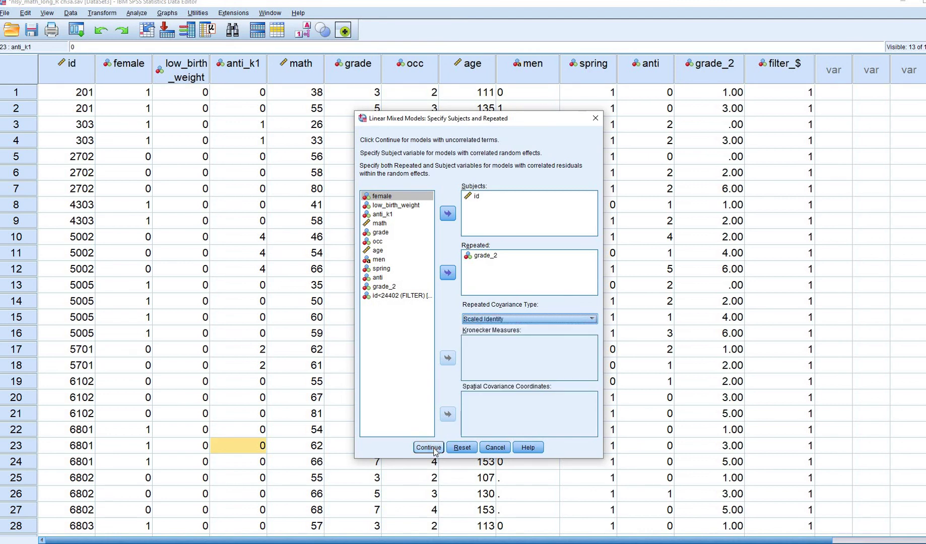
{"action": "key", "text": "Return"}
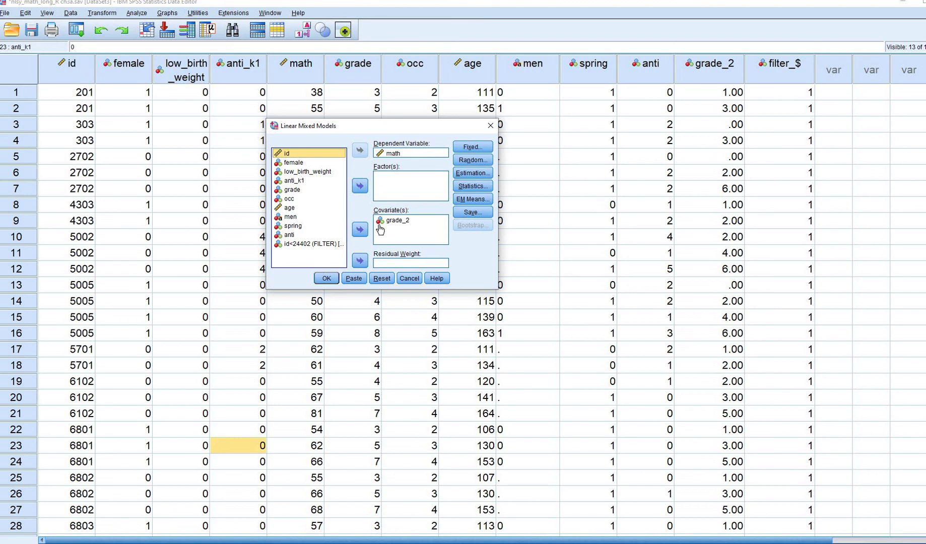
Add low_birth_weight and anti_k1 to the model's covariates alongside grade_2.
{"action": "double_click", "coordinate": [303, 171]}
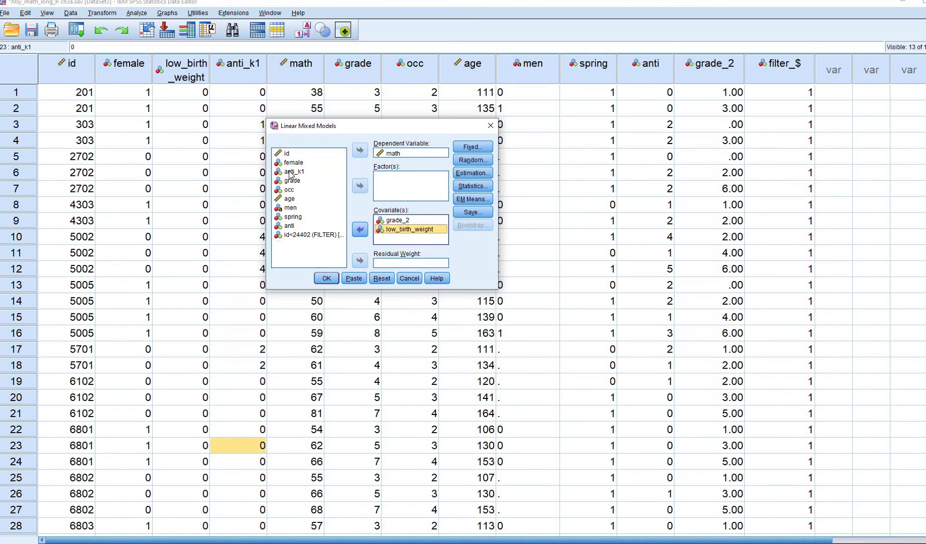
{"action": "double_click", "coordinate": [290, 172]}
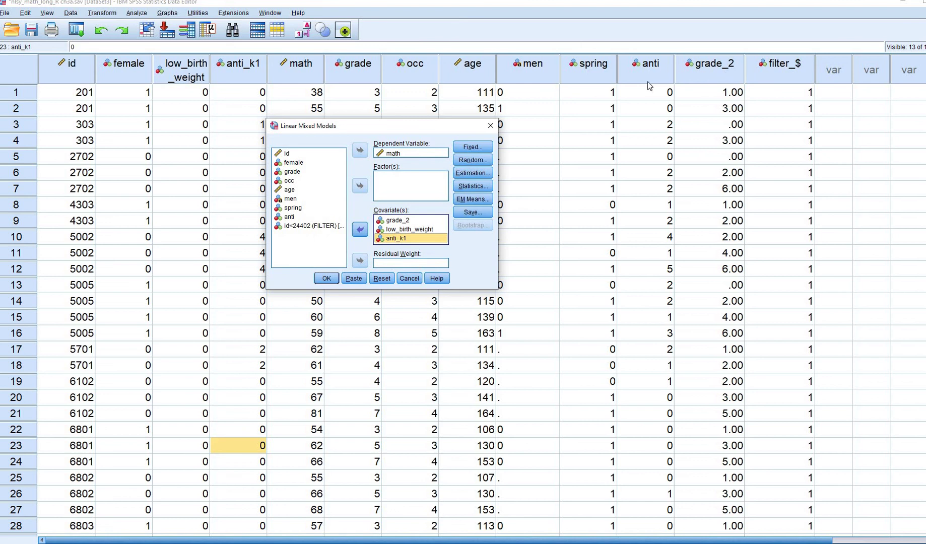
{"action": "left_click", "coordinate": [913, 146]}
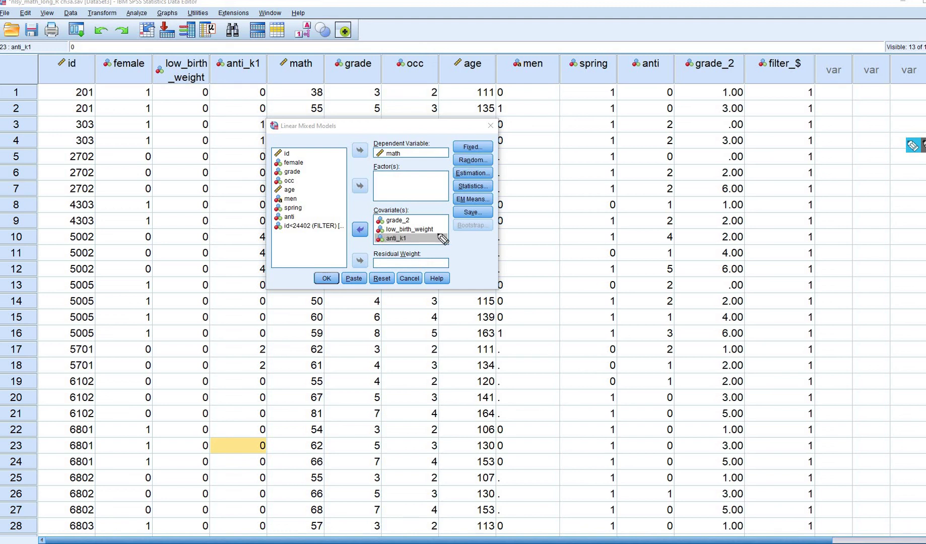
Set the covariance type of the model's random effects to Diagonal.
{"action": "left_click_drag", "start_coordinate": [437, 231], "coordinate": [448, 220]}
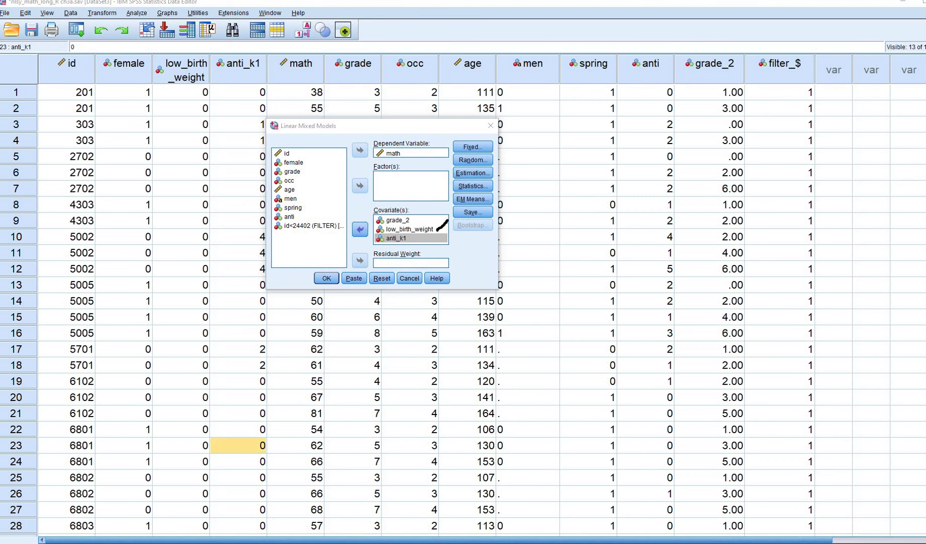
{"action": "left_click", "coordinate": [484, 160]}
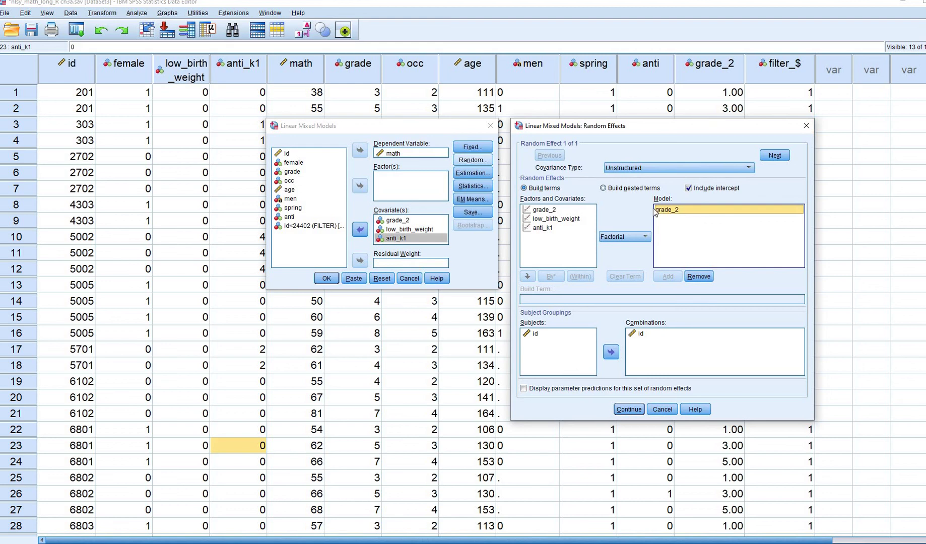
{"action": "left_click", "coordinate": [710, 169]}
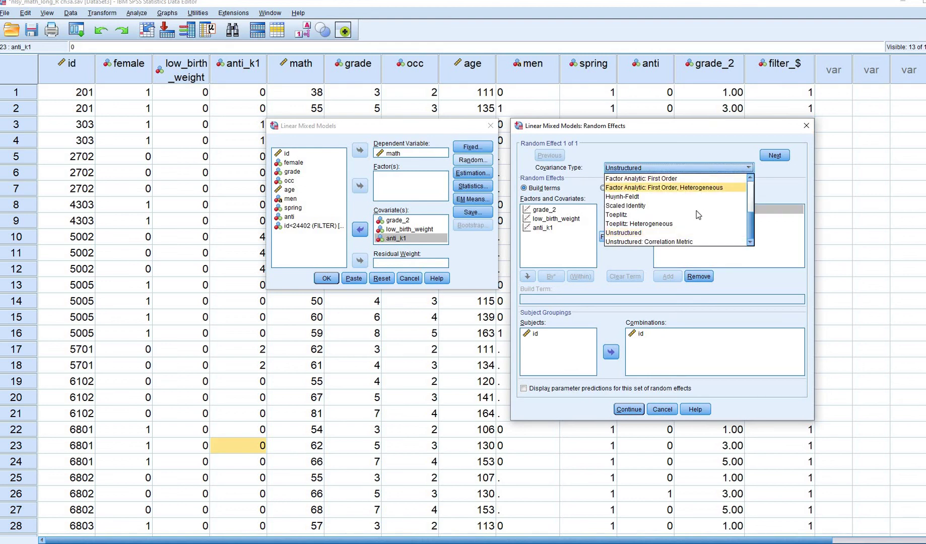
{"action": "scroll", "coordinate": [696, 210], "scroll_direction": "up", "scroll_amount": 3}
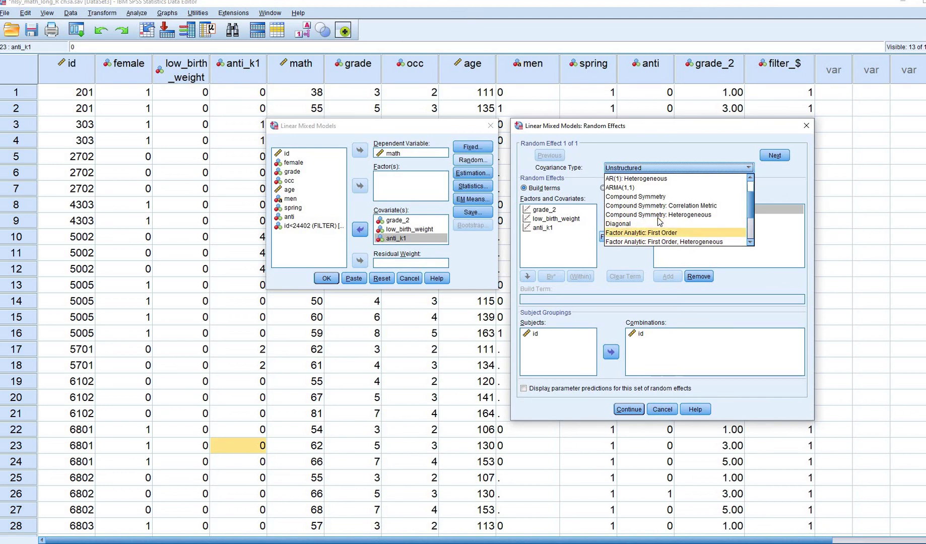
{"action": "left_click", "coordinate": [627, 223]}
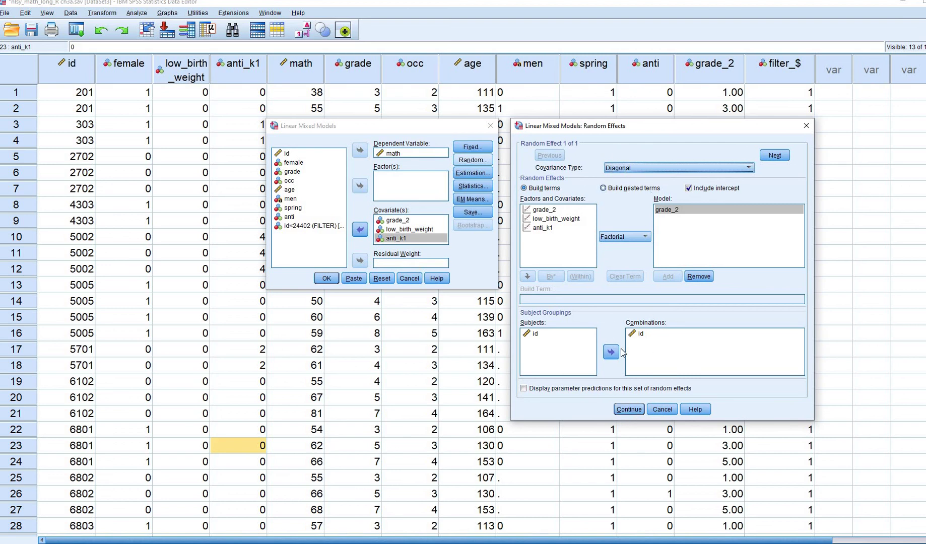
{"action": "left_click", "coordinate": [635, 412]}
Add low_birth_weight and anti_k1 as main effects to the model's fixed effects.
{"action": "left_click", "coordinate": [476, 147]}
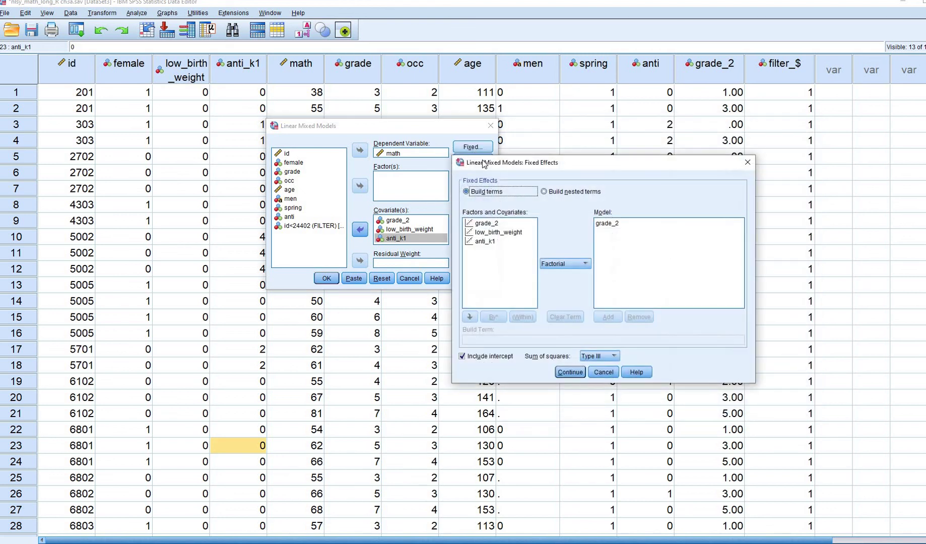
{"action": "left_click", "coordinate": [501, 232]}
{"action": "left_click", "coordinate": [608, 318]}
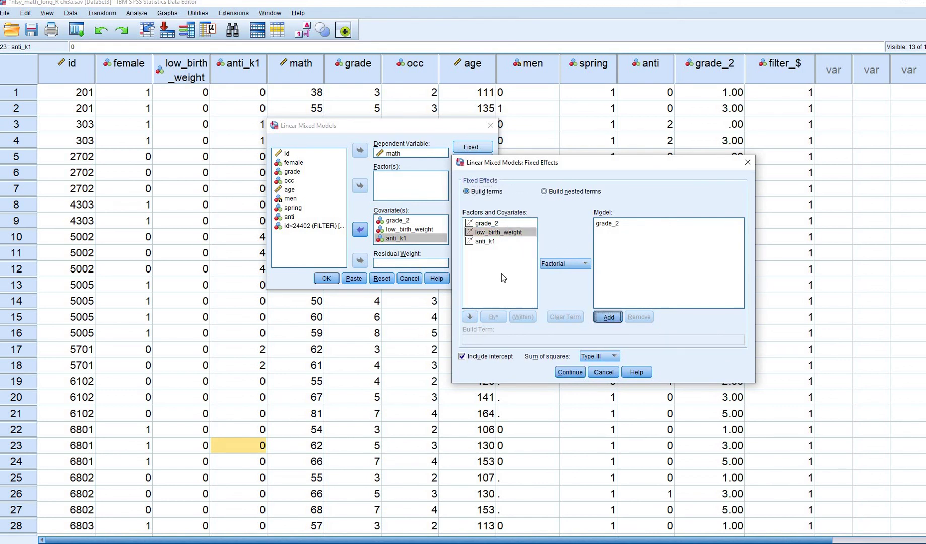
{"action": "left_click", "coordinate": [606, 317]}
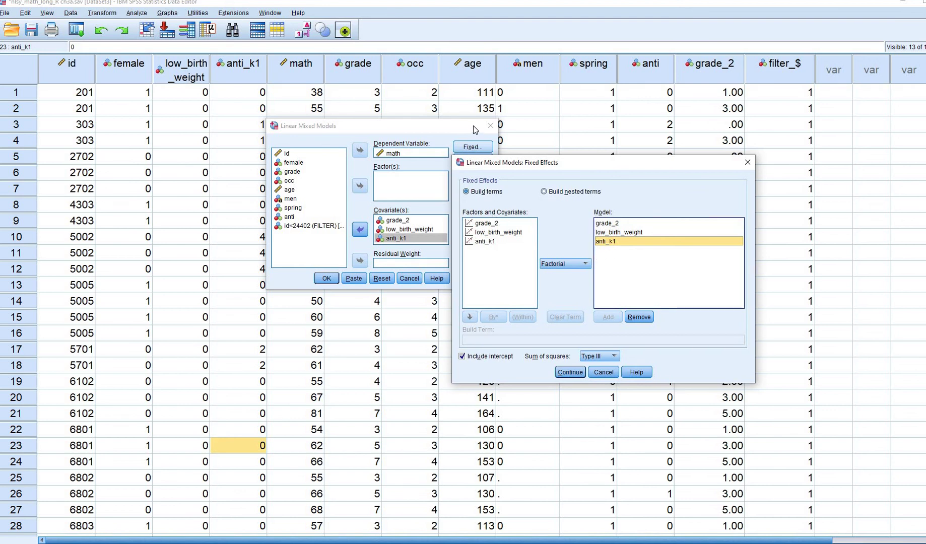
Build the nested term low_birth_weight*grade_2 and add it to the fixed effects.
{"action": "left_click", "coordinate": [543, 192]}
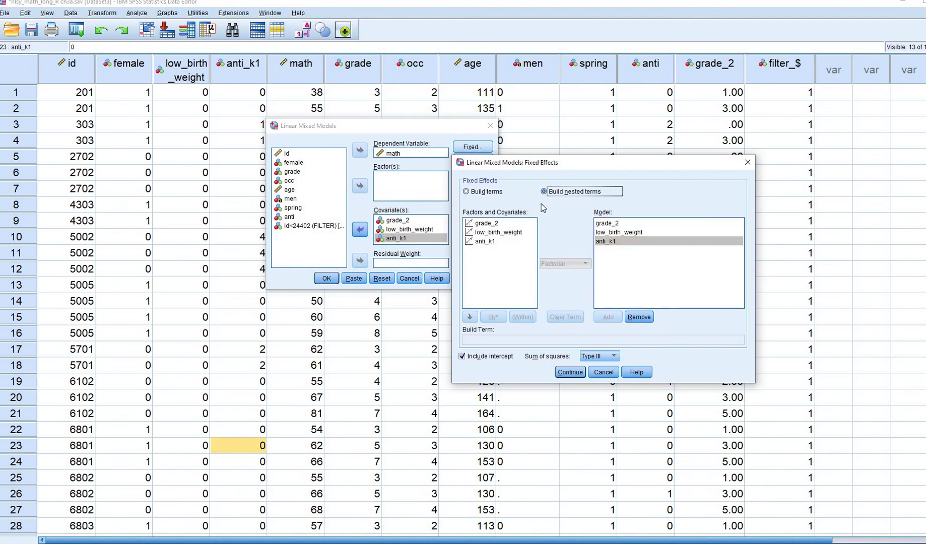
{"action": "left_click", "coordinate": [486, 233]}
{"action": "left_click", "coordinate": [490, 233]}
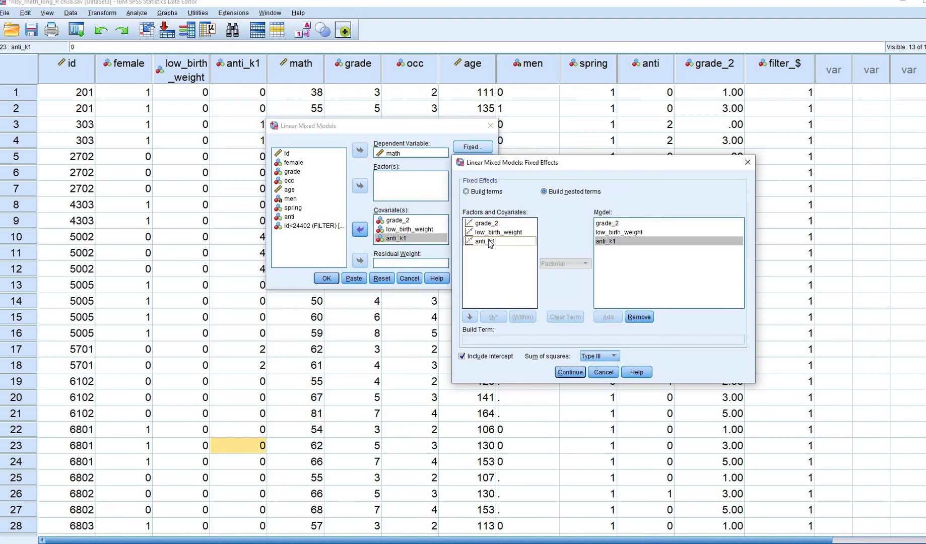
{"action": "left_click", "coordinate": [469, 316]}
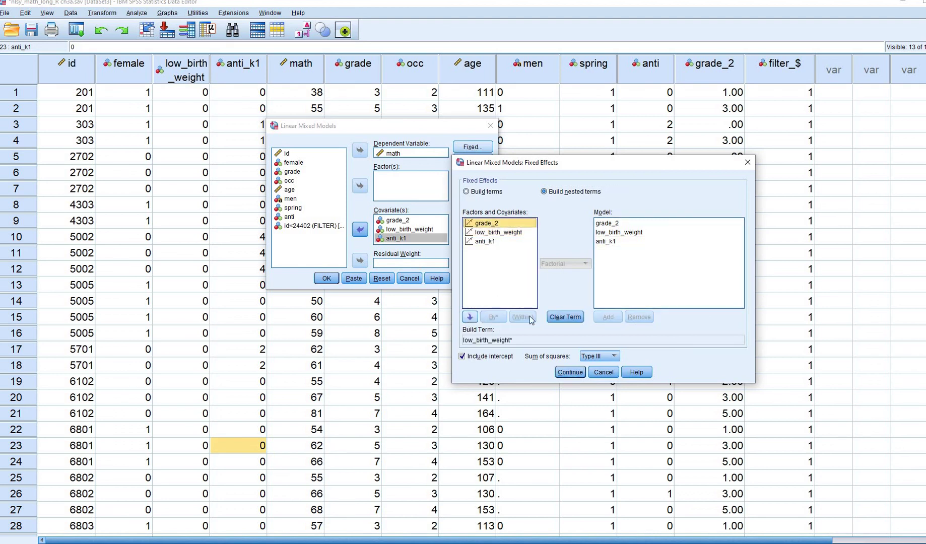
{"action": "left_click", "coordinate": [469, 318]}
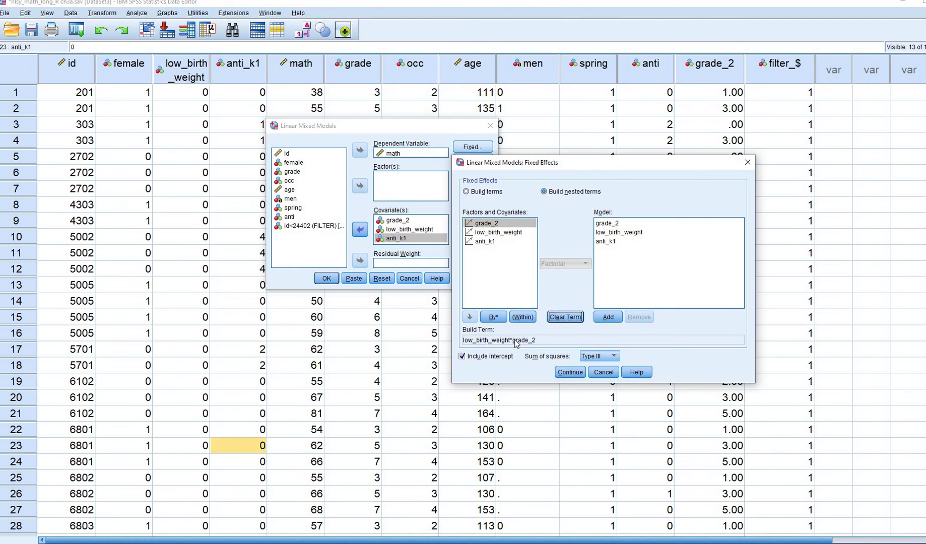
{"action": "left_click", "coordinate": [609, 318]}
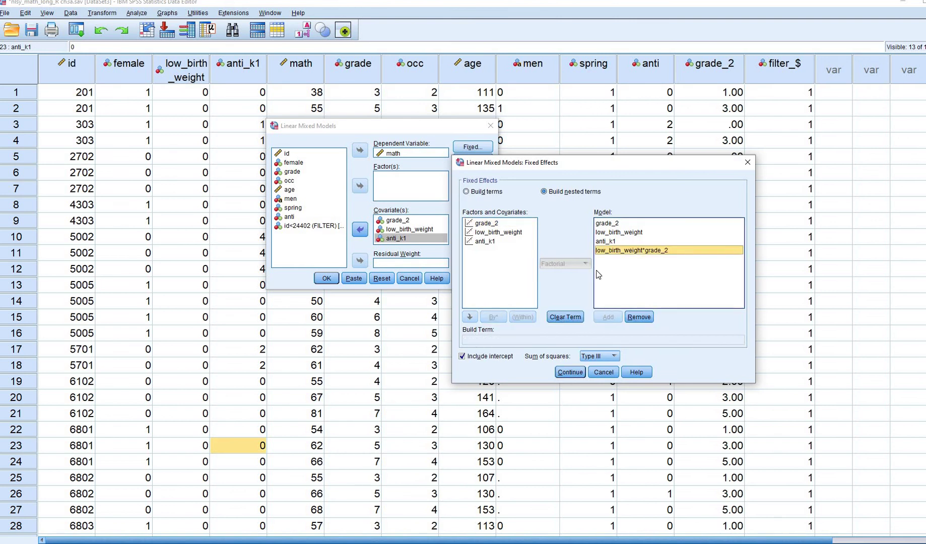
Add the factorial interaction of grade_2 and anti_k1 to the fixed effects and run the analysis.
{"action": "left_click", "coordinate": [478, 192]}
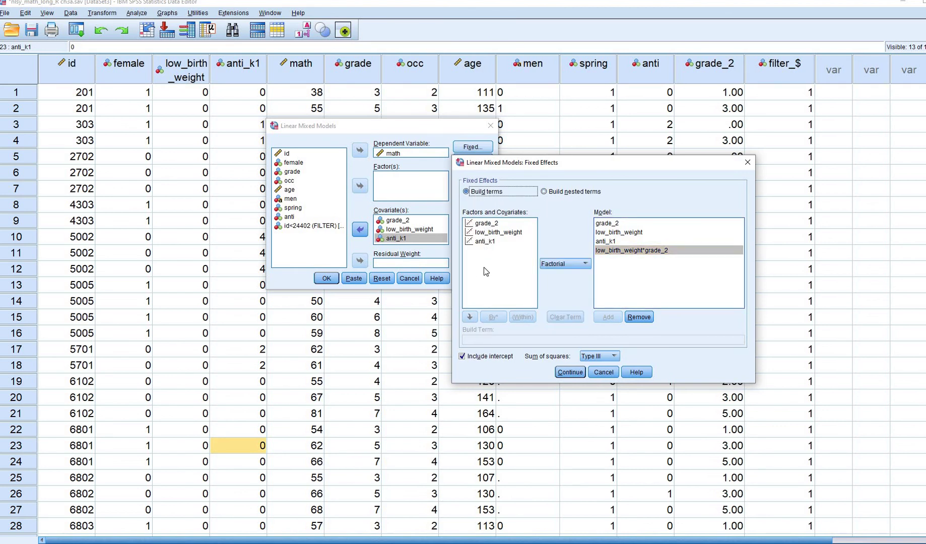
{"action": "left_click", "coordinate": [485, 223]}
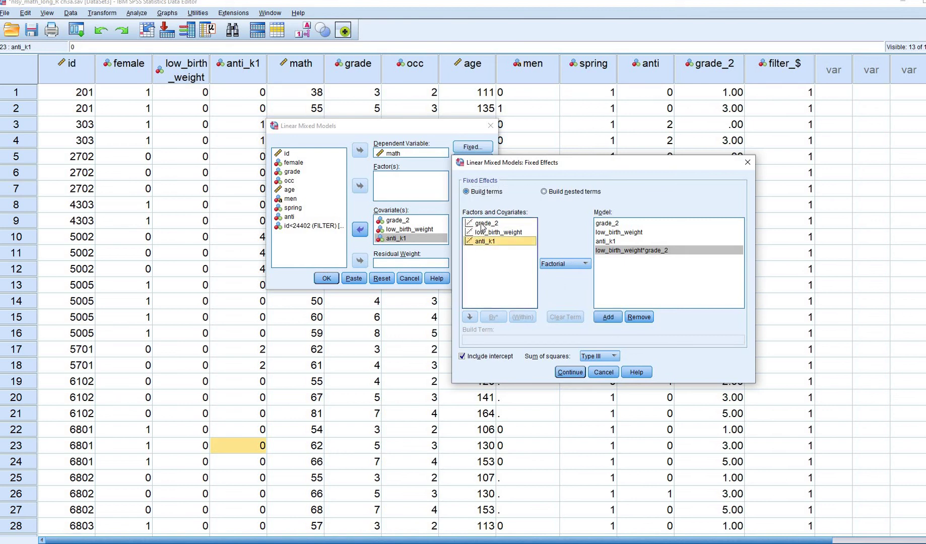
{"action": "left_click", "coordinate": [485, 241], "text": "ctrl"}
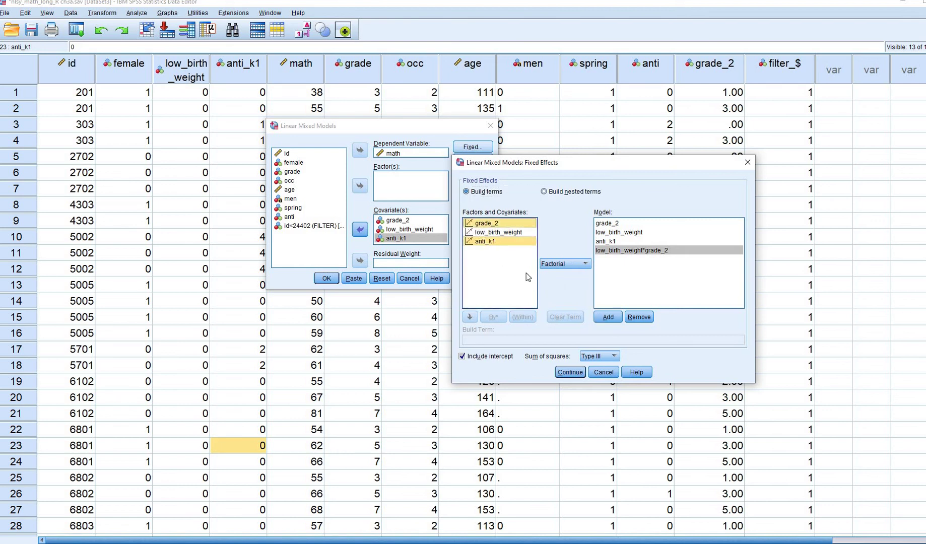
{"action": "left_click", "coordinate": [606, 317]}
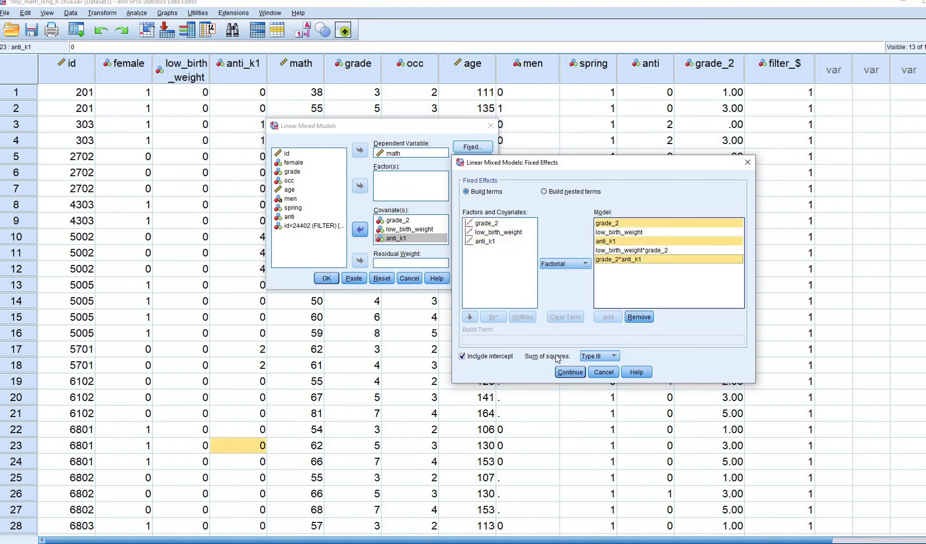
{"action": "left_click", "coordinate": [575, 373]}
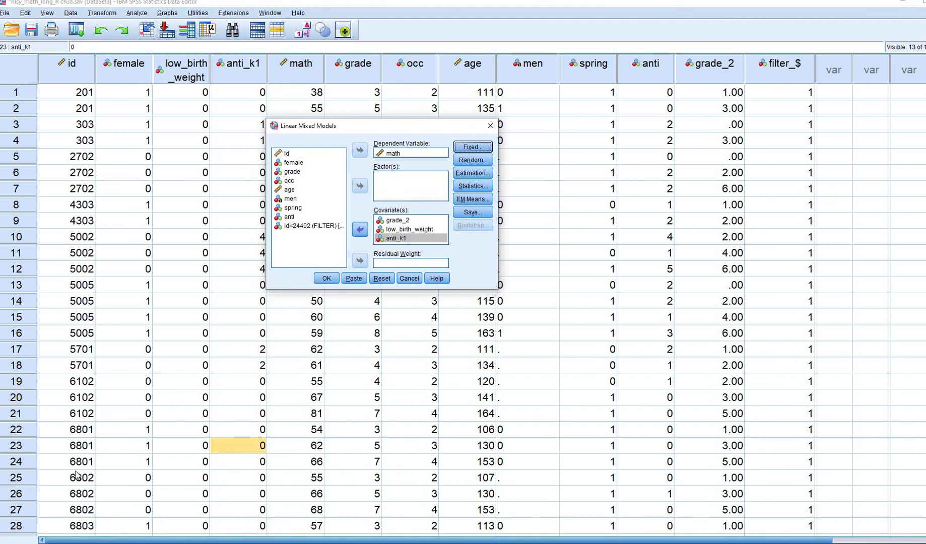
{"action": "left_click", "coordinate": [324, 279]}
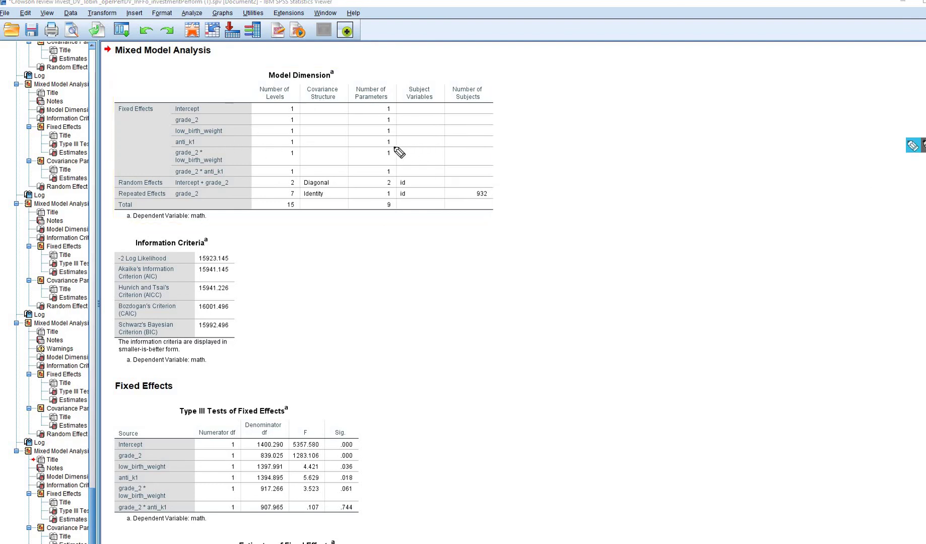
Examine the Model Dimension table, especially the two grade_2 interactions and the number of parameters for each fixed, random and repeated effect.
{"action": "mouse_move", "coordinate": [199, 146]}
{"action": "left_mouse_down"}
{"action": "mouse_move", "coordinate": [166, 161]}
{"action": "mouse_move", "coordinate": [206, 166]}
{"action": "mouse_move", "coordinate": [230, 157]}
{"action": "mouse_move", "coordinate": [193, 150]}
{"action": "mouse_move", "coordinate": [207, 164]}
{"action": "mouse_move", "coordinate": [194, 157]}
{"action": "mouse_move", "coordinate": [203, 167]}
{"action": "mouse_move", "coordinate": [169, 178]}
{"action": "mouse_move", "coordinate": [234, 179]}
{"action": "mouse_move", "coordinate": [232, 169]}
{"action": "mouse_move", "coordinate": [187, 164]}
{"action": "mouse_move", "coordinate": [200, 179]}
{"action": "mouse_move", "coordinate": [184, 181]}
{"action": "mouse_move", "coordinate": [220, 180]}
{"action": "left_mouse_up"}
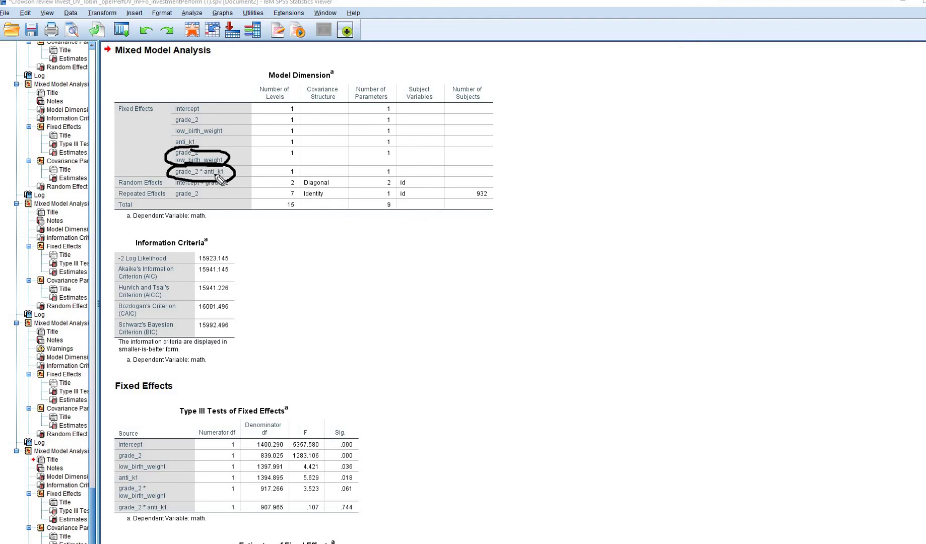
{"action": "mouse_move", "coordinate": [394, 147]}
{"action": "left_mouse_down"}
{"action": "mouse_move", "coordinate": [386, 143]}
{"action": "mouse_move", "coordinate": [383, 153]}
{"action": "mouse_move", "coordinate": [399, 150]}
{"action": "mouse_move", "coordinate": [384, 173]}
{"action": "mouse_move", "coordinate": [397, 165]}
{"action": "left_mouse_up"}
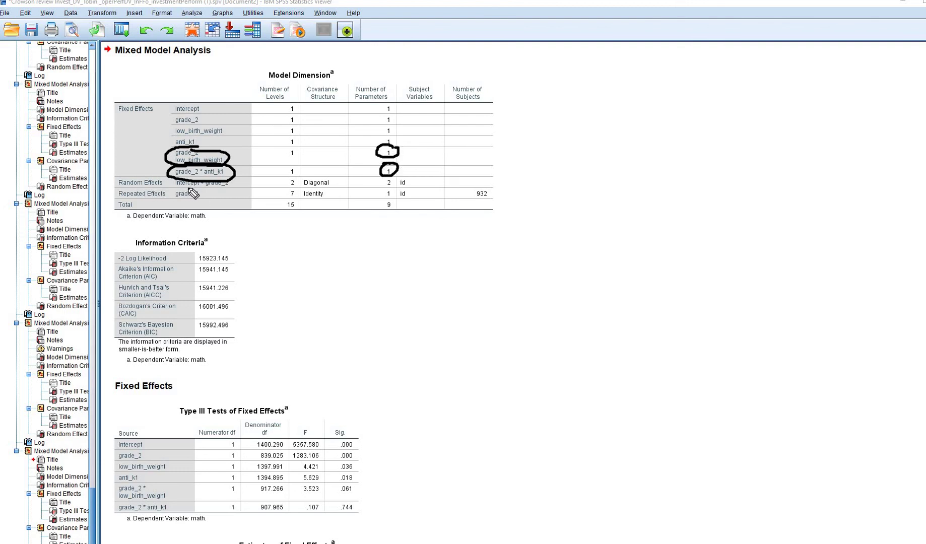
{"action": "mouse_move", "coordinate": [196, 188]}
{"action": "left_mouse_down"}
{"action": "mouse_move", "coordinate": [177, 189]}
{"action": "mouse_move", "coordinate": [240, 190]}
{"action": "left_mouse_up"}
{"action": "mouse_move", "coordinate": [397, 182]}
{"action": "left_mouse_down"}
{"action": "mouse_move", "coordinate": [384, 182]}
{"action": "mouse_move", "coordinate": [406, 186]}
{"action": "mouse_move", "coordinate": [397, 184]}
{"action": "left_mouse_up"}
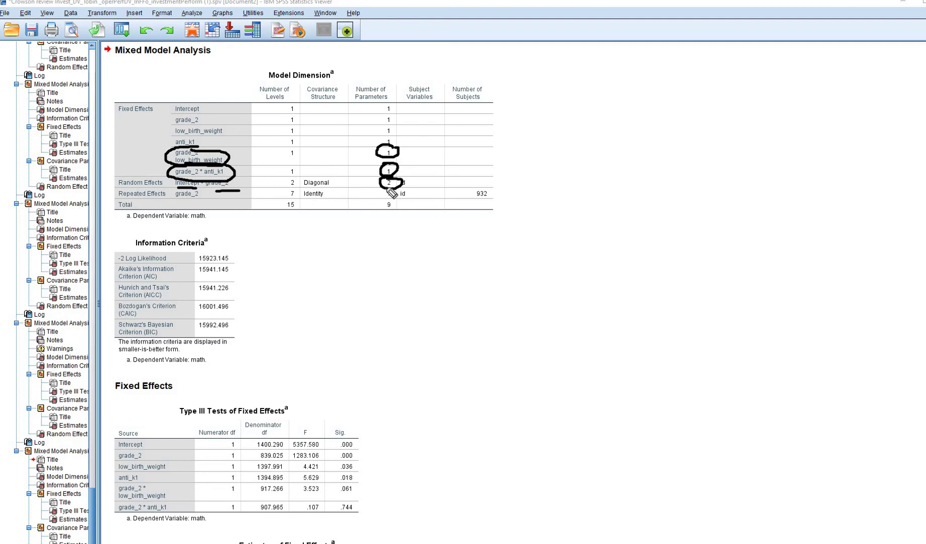
{"action": "mouse_move", "coordinate": [401, 187]}
{"action": "left_mouse_down"}
{"action": "mouse_move", "coordinate": [383, 198]}
{"action": "mouse_move", "coordinate": [399, 188]}
{"action": "left_mouse_up"}
{"action": "mouse_move", "coordinate": [392, 102]}
{"action": "left_mouse_down"}
{"action": "mouse_move", "coordinate": [379, 107]}
{"action": "mouse_move", "coordinate": [398, 112]}
{"action": "mouse_move", "coordinate": [386, 126]}
{"action": "mouse_move", "coordinate": [399, 115]}
{"action": "mouse_move", "coordinate": [389, 112]}
{"action": "left_mouse_up"}
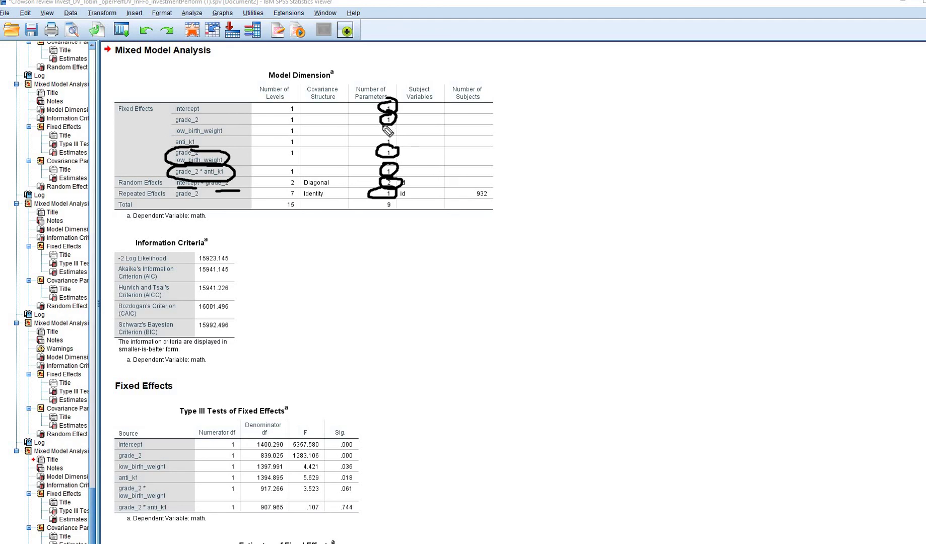
{"action": "mouse_move", "coordinate": [392, 124]}
{"action": "left_mouse_down"}
{"action": "mouse_move", "coordinate": [378, 128]}
{"action": "mouse_move", "coordinate": [389, 135]}
{"action": "mouse_move", "coordinate": [392, 124]}
{"action": "left_mouse_up"}
{"action": "mouse_move", "coordinate": [396, 142]}
{"action": "left_mouse_down"}
{"action": "mouse_move", "coordinate": [381, 154]}
{"action": "mouse_move", "coordinate": [403, 152]}
{"action": "mouse_move", "coordinate": [396, 141]}
{"action": "left_mouse_up"}
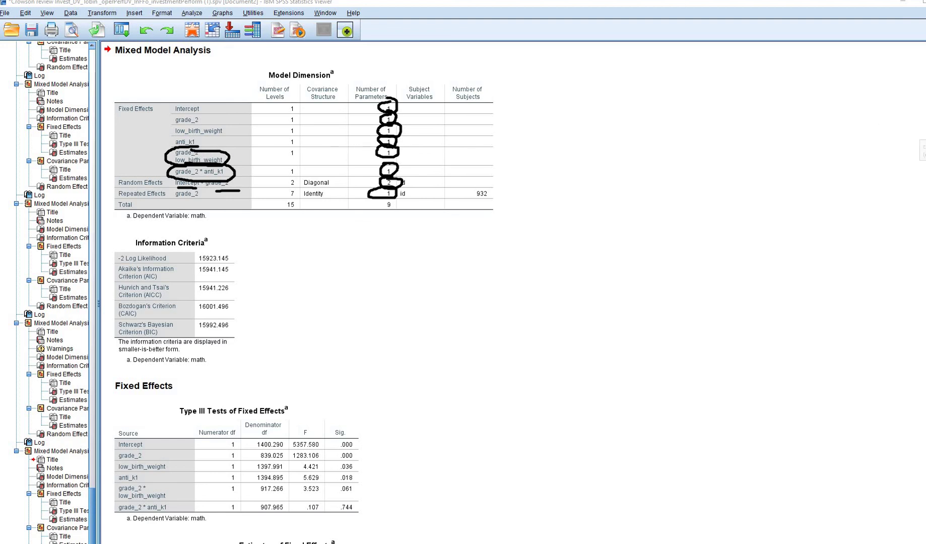
{"action": "key", "text": "Escape"}
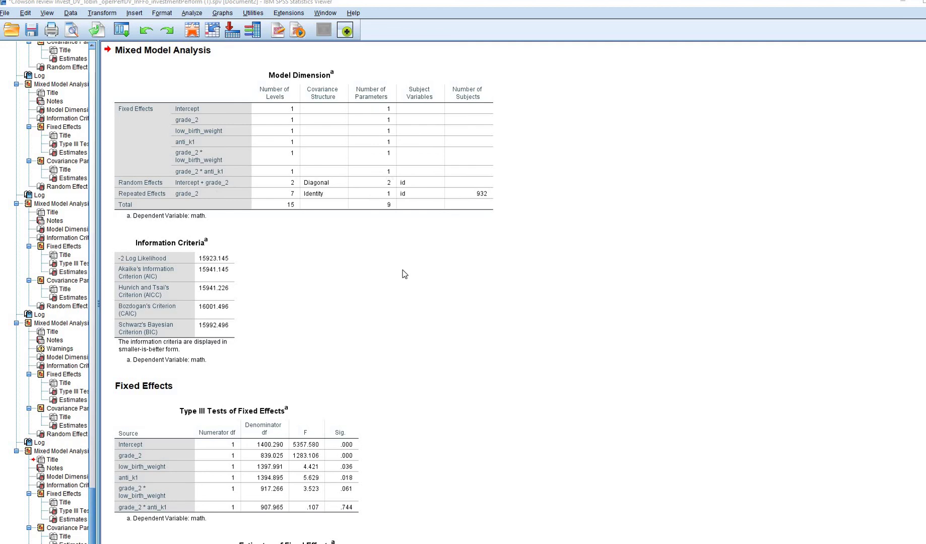
View the fixed effects and covariance parameter estimates, and switch to the slide interpreting the fixed effects.
{"action": "scroll", "coordinate": [403, 273], "scroll_direction": "down", "scroll_amount": 8}
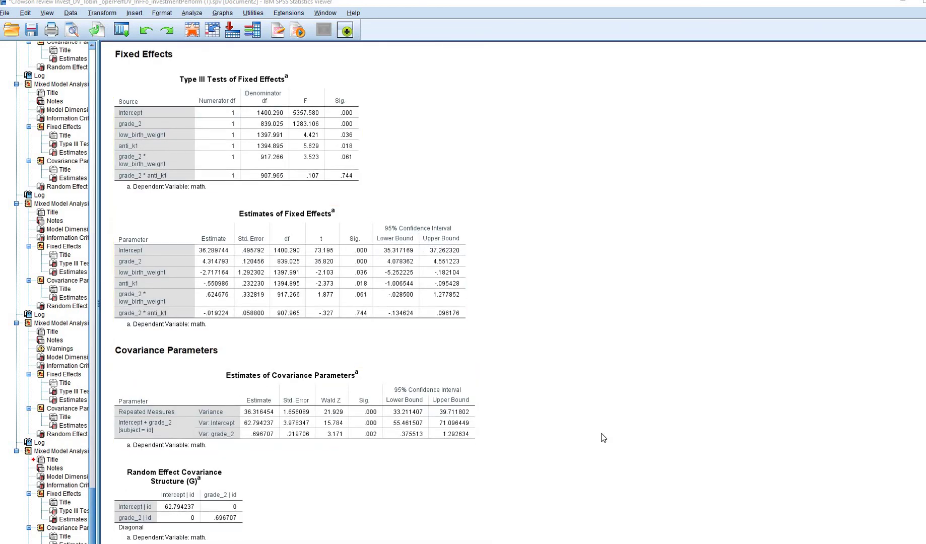
{"action": "key", "text": "alt+Tab"}
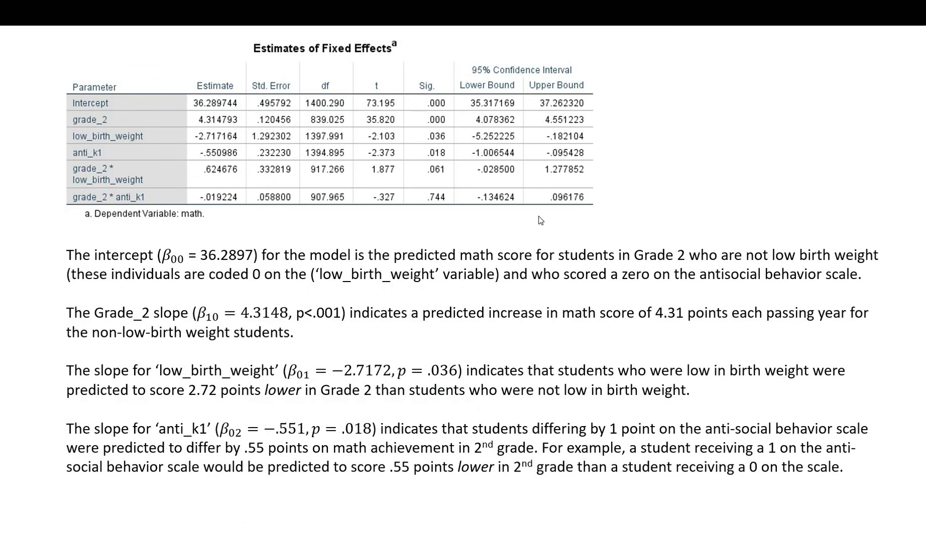